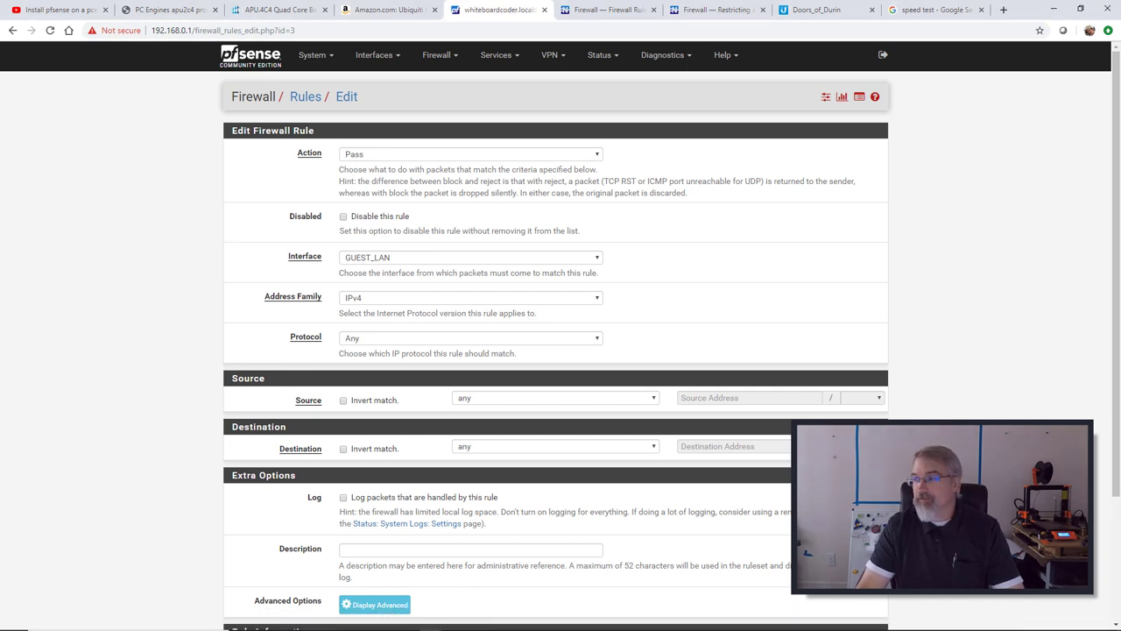
pyautogui.click(435, 55)
pyautogui.click(435, 116)
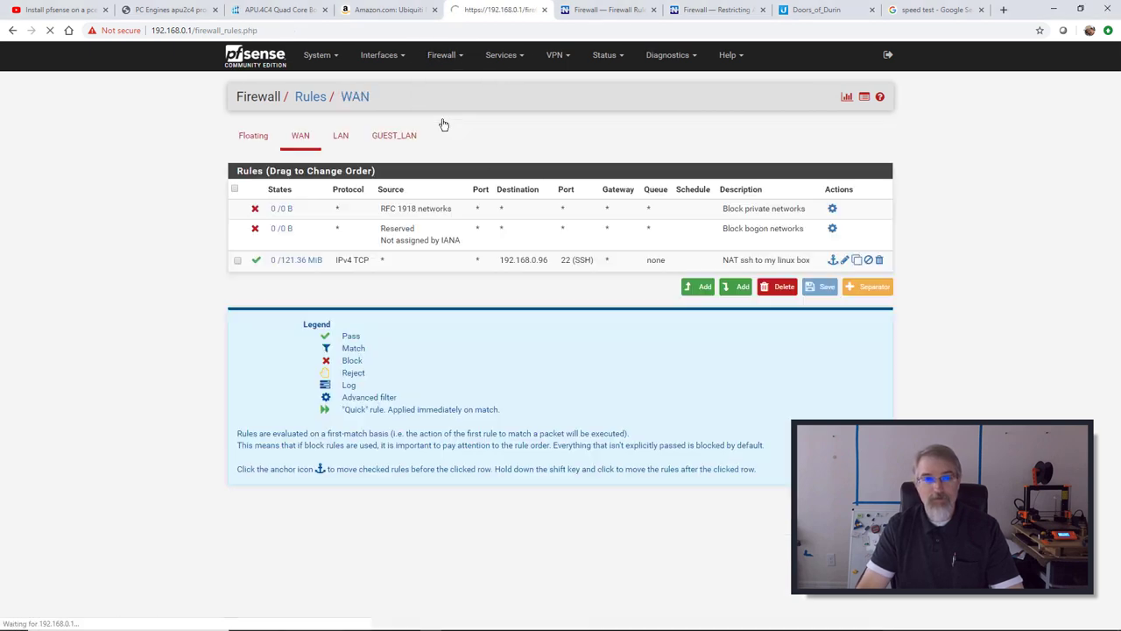
pyautogui.click(392, 144)
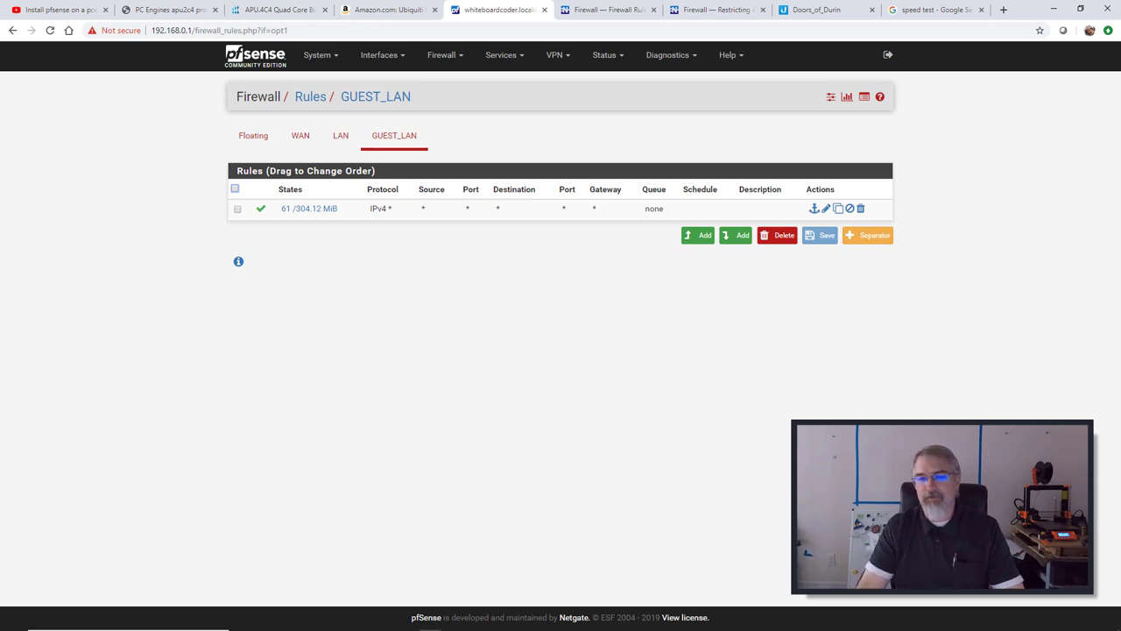
pyautogui.click(704, 238)
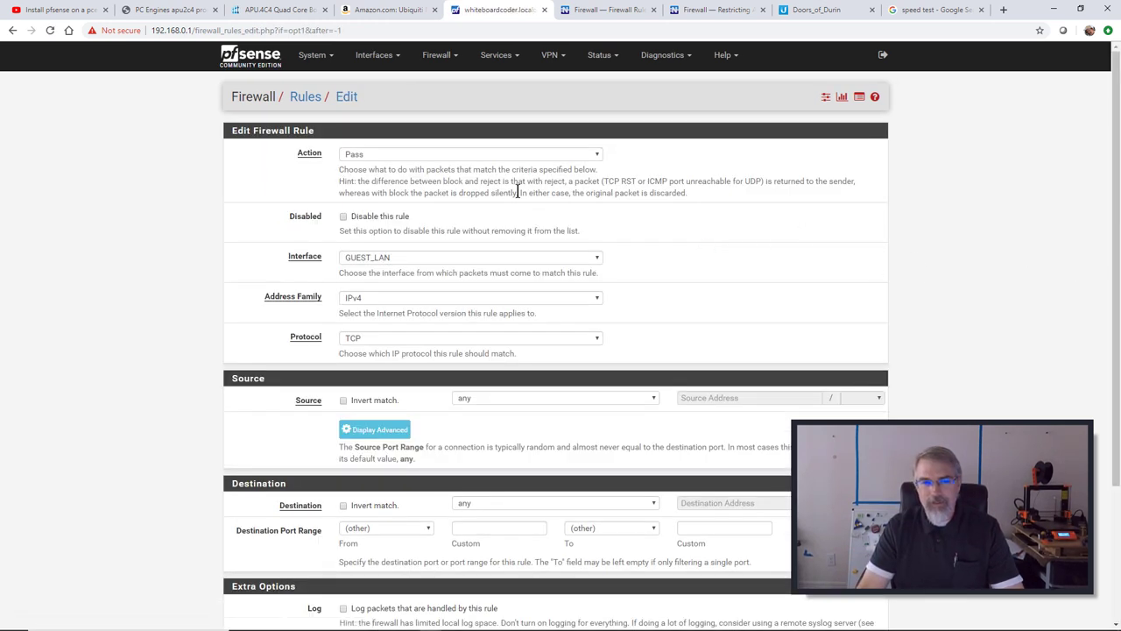
pyautogui.click(522, 160)
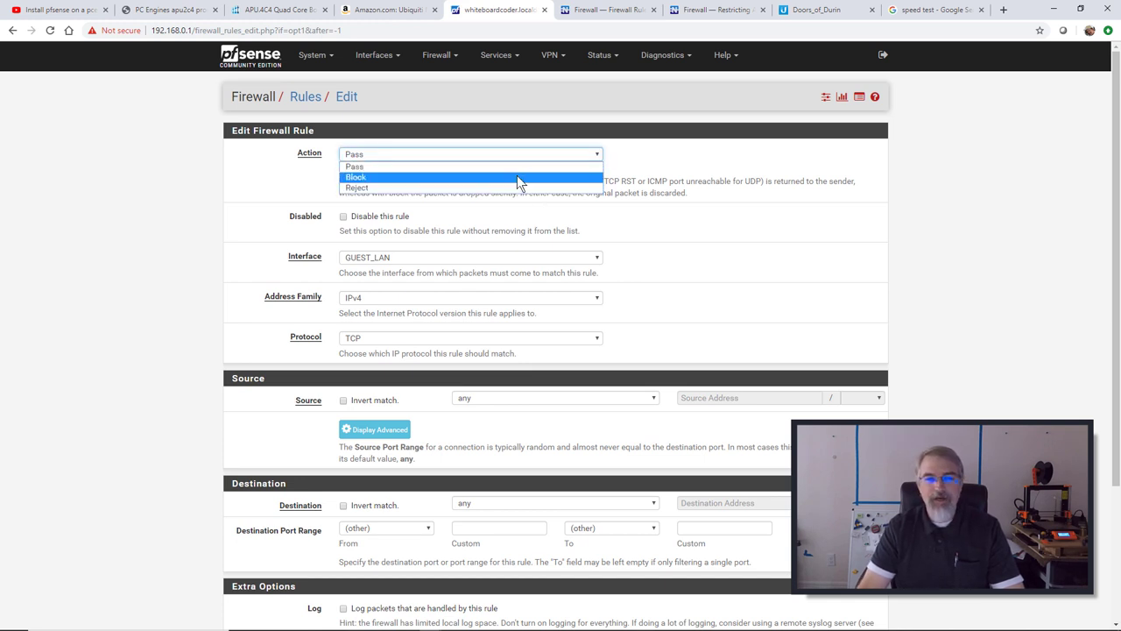
pyautogui.click(517, 177)
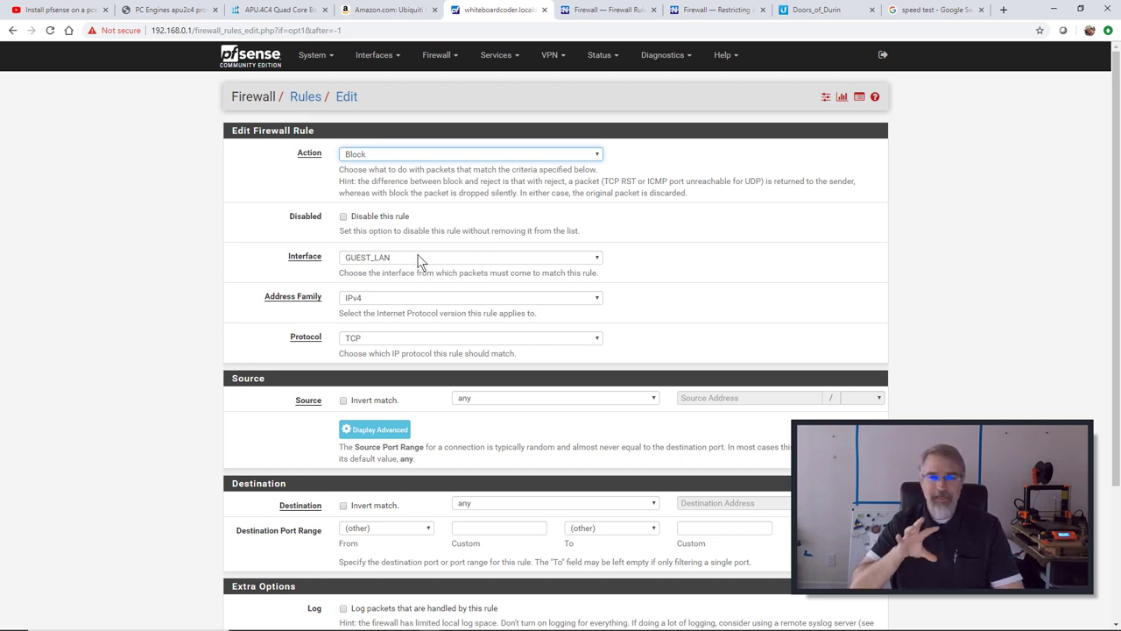
pyautogui.click(372, 341)
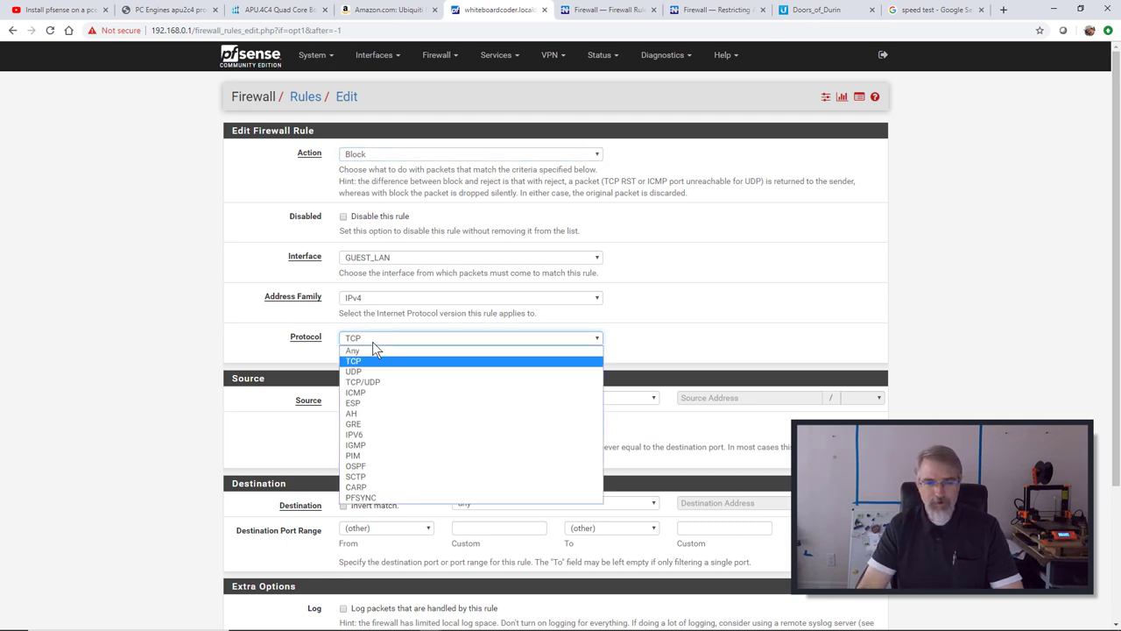
pyautogui.click(374, 352)
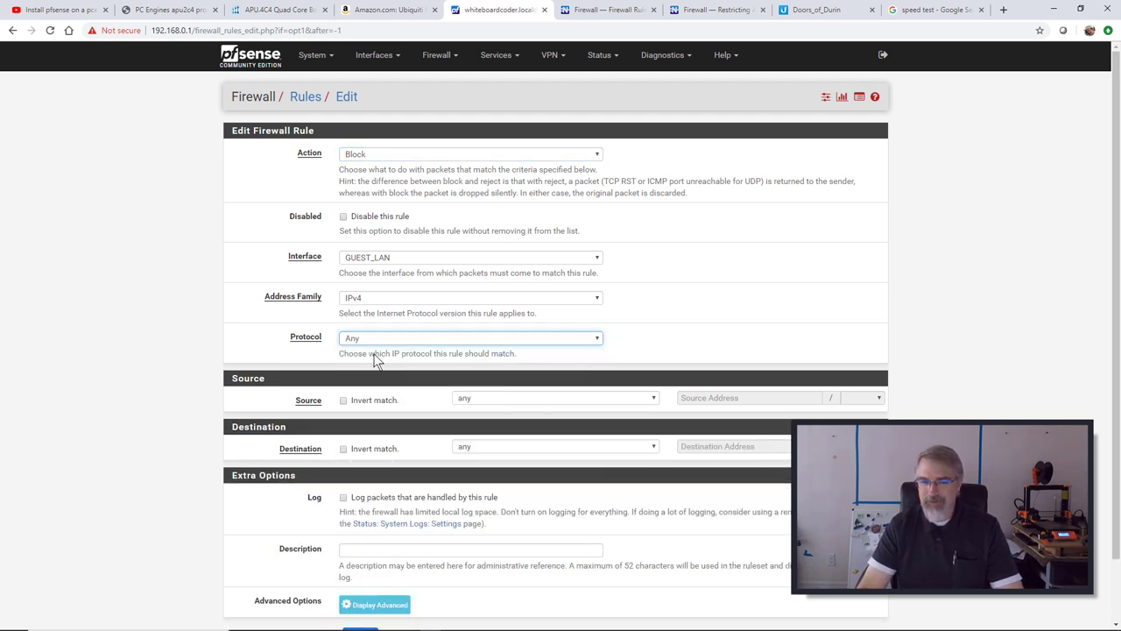
pyautogui.scroll(-1, 374, 359)
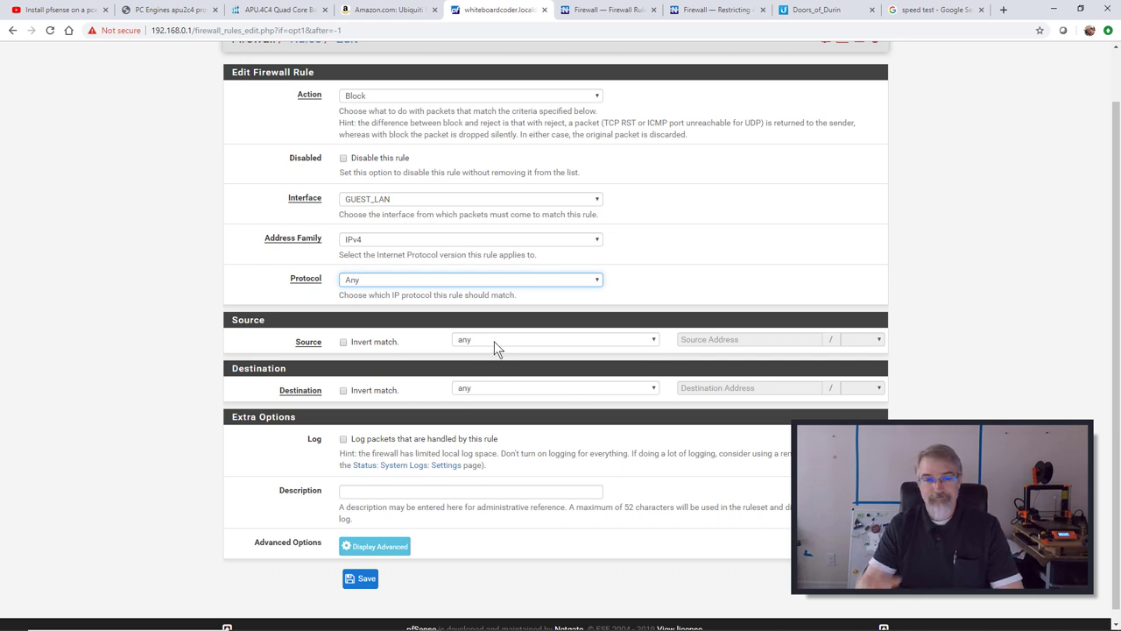
pyautogui.click(505, 390)
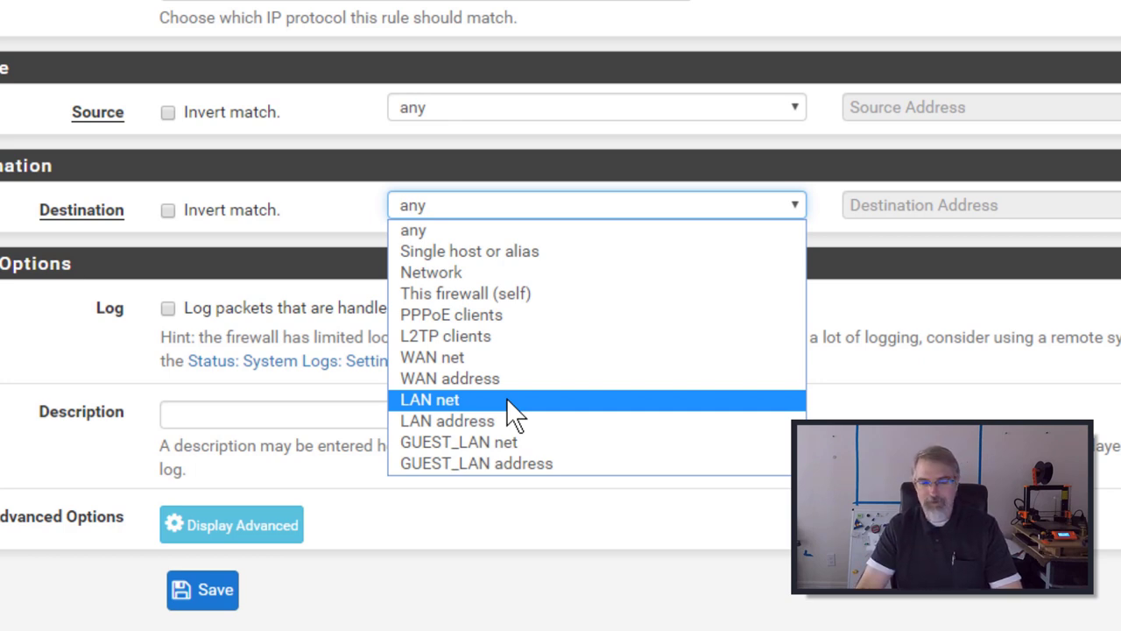
pyautogui.click(263, 284)
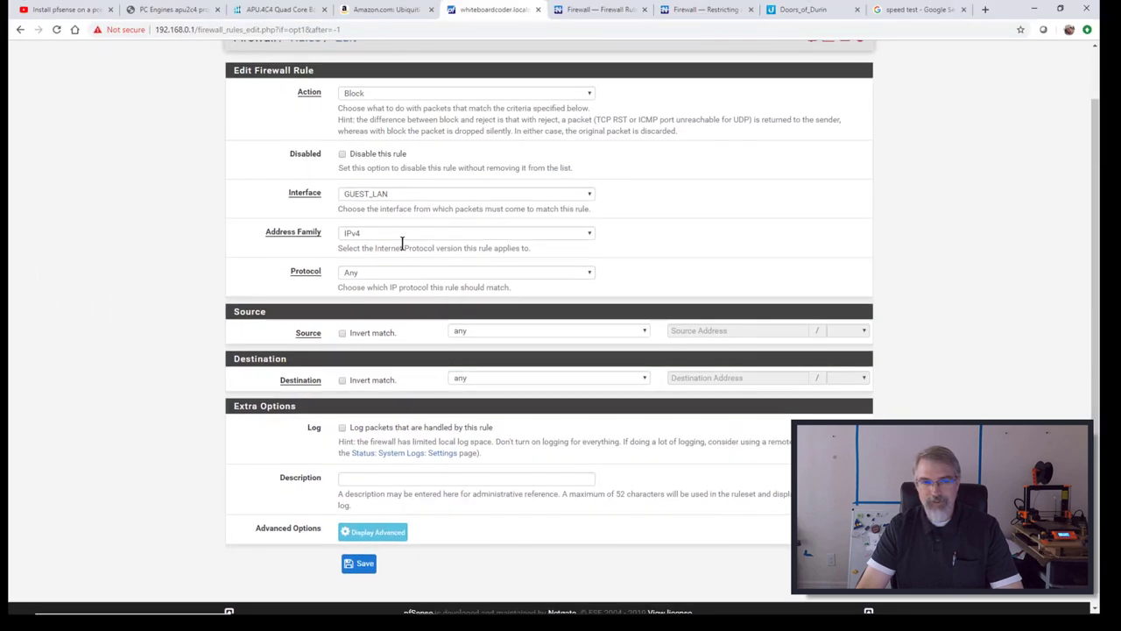
# Open the LAN interface's configuration from the interface assignments and change its description to PRIVATE_LAN.
pyautogui.scroll(1, 424, 115)
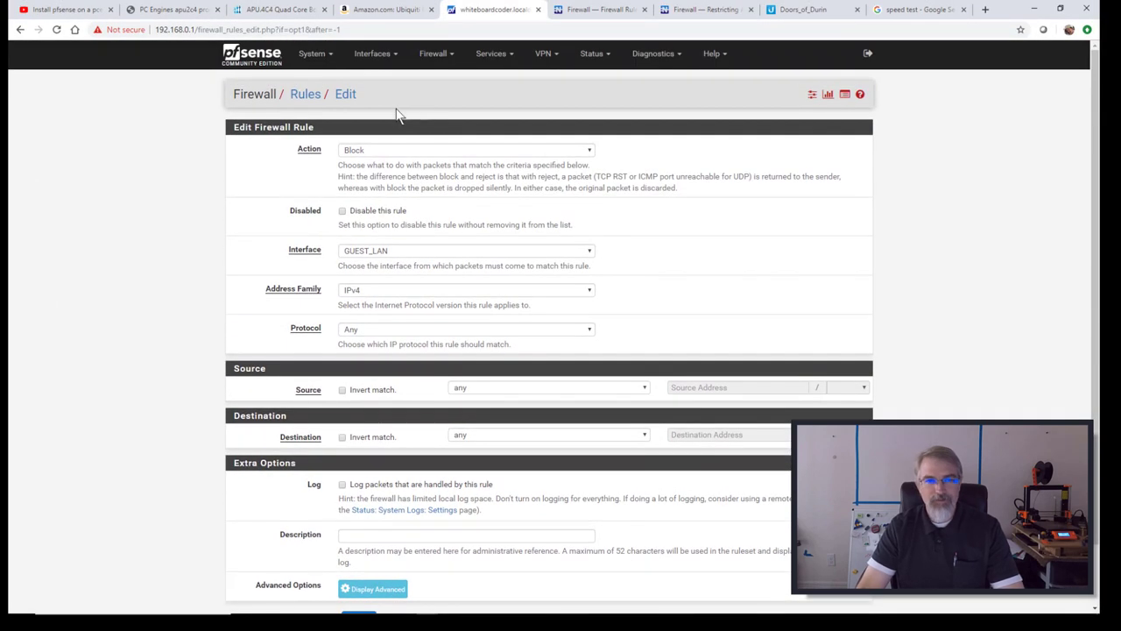
pyautogui.click(362, 57)
pyautogui.click(364, 81)
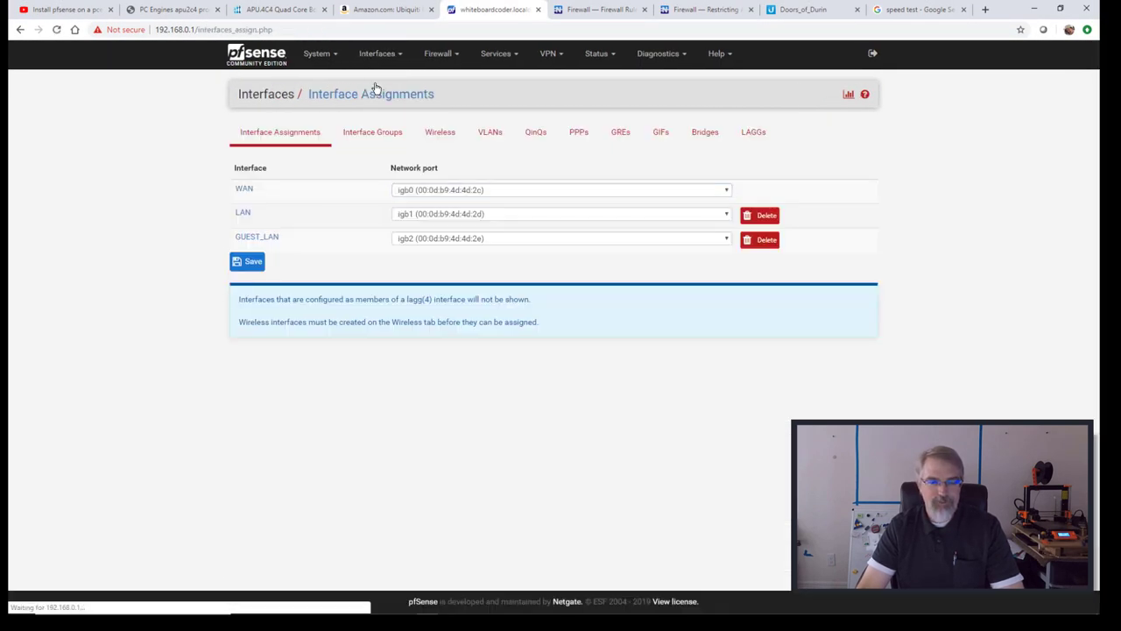
pyautogui.click(244, 214)
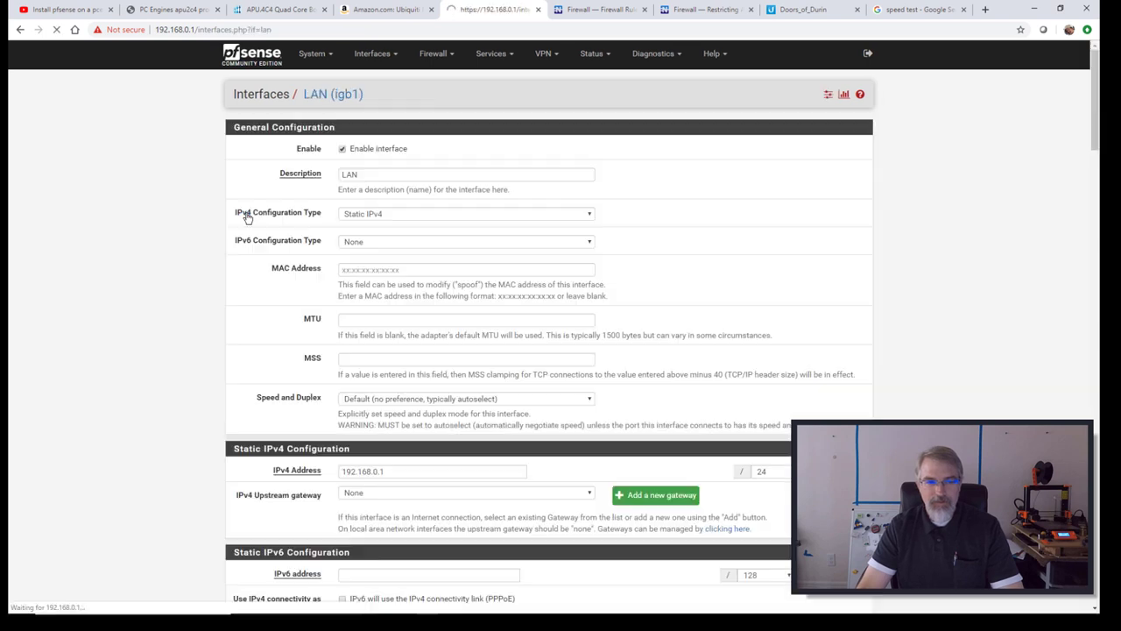
pyautogui.click(342, 174)
pyautogui.write('PRIV')
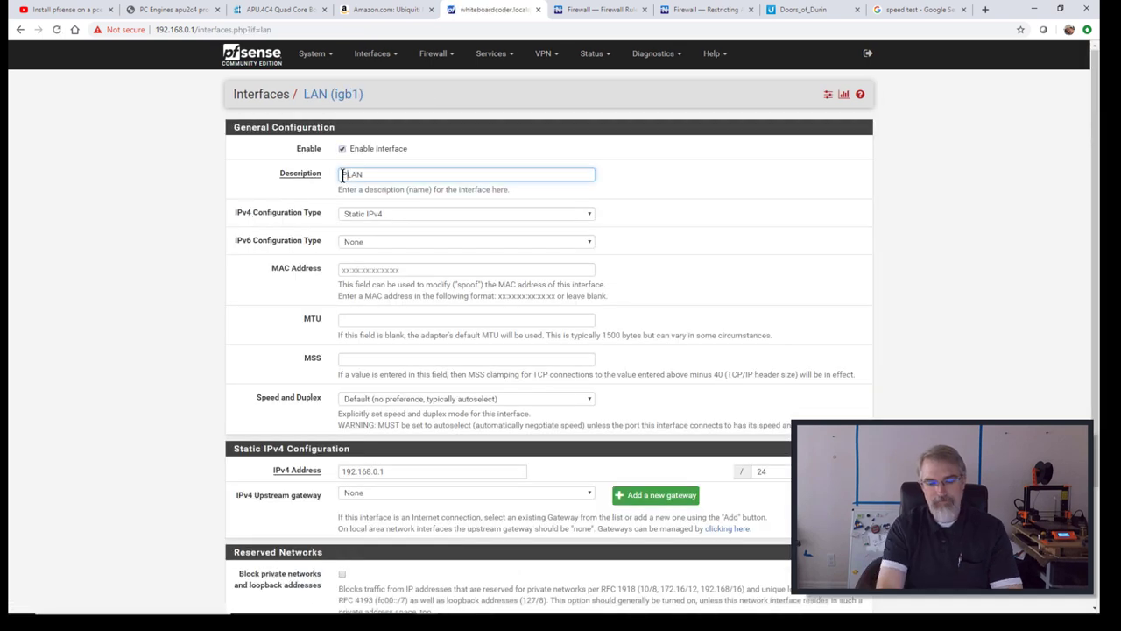
pyautogui.write('ATE_')
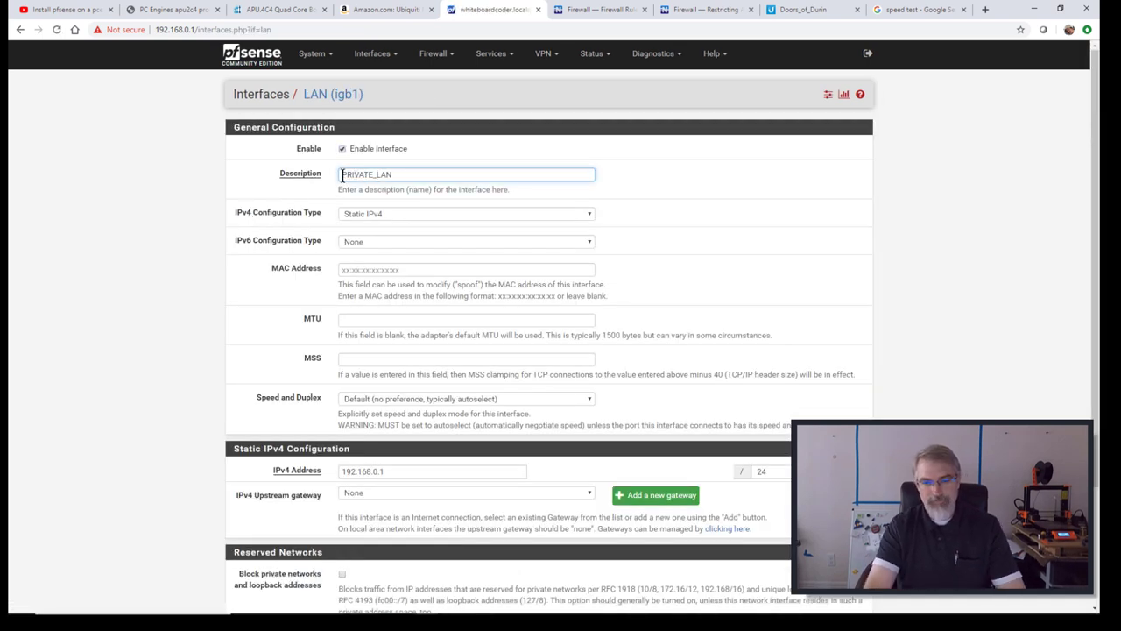
# Save and apply the interface configuration change, and open the DHCP server settings to check the interface naming there.
pyautogui.scroll(-1, 396, 349)
pyautogui.scroll(-5, 396, 349)
pyautogui.click(361, 551)
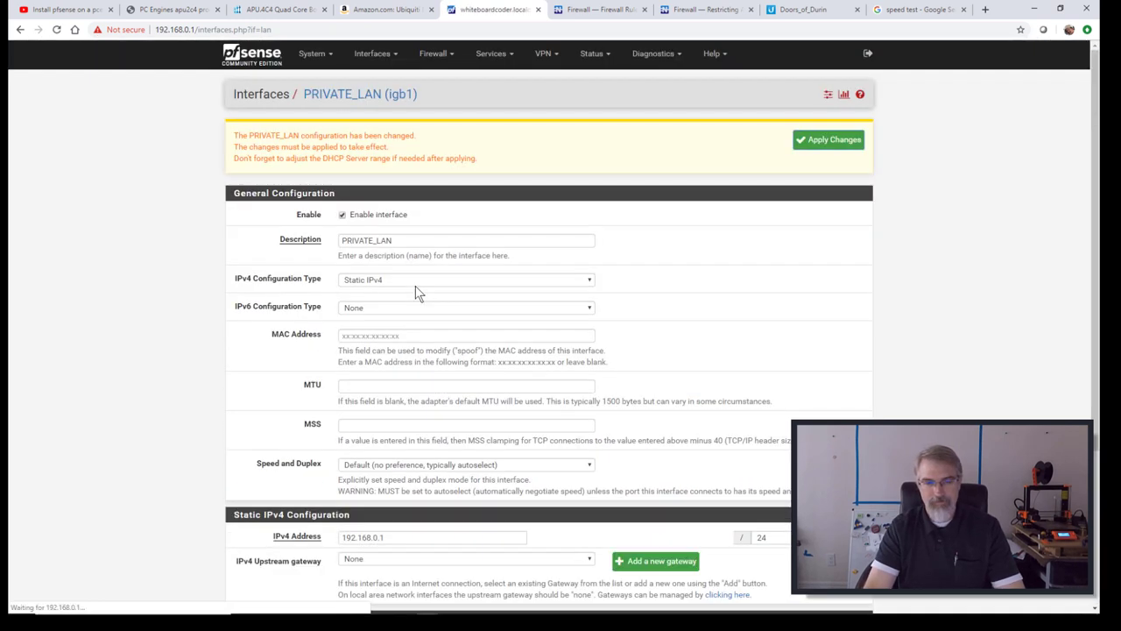
pyautogui.click(828, 139)
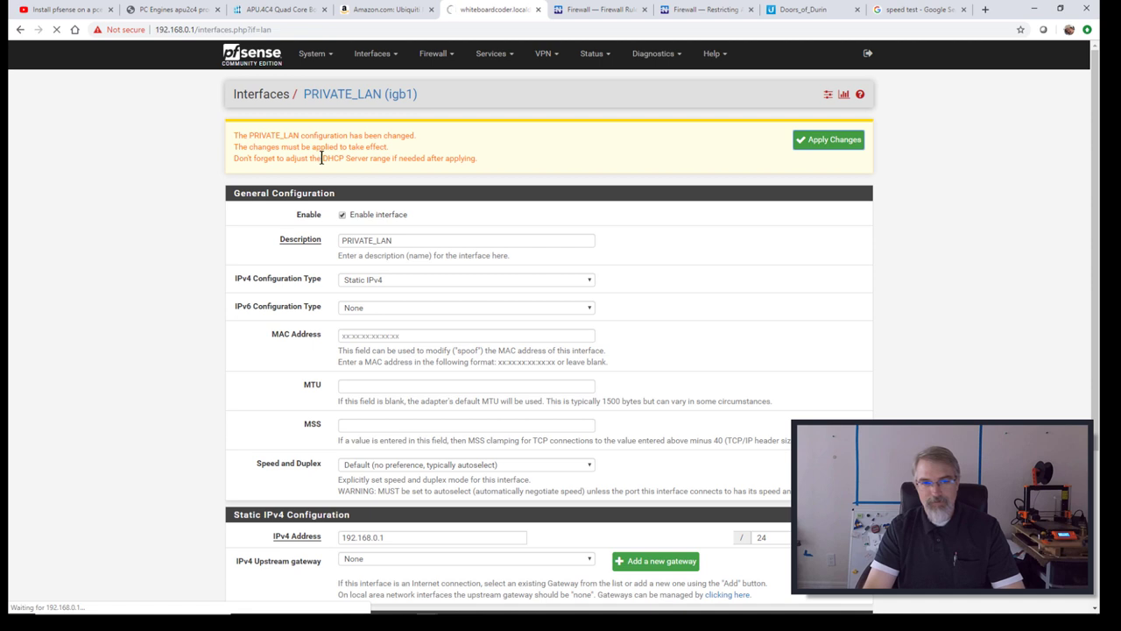
pyautogui.click(504, 56)
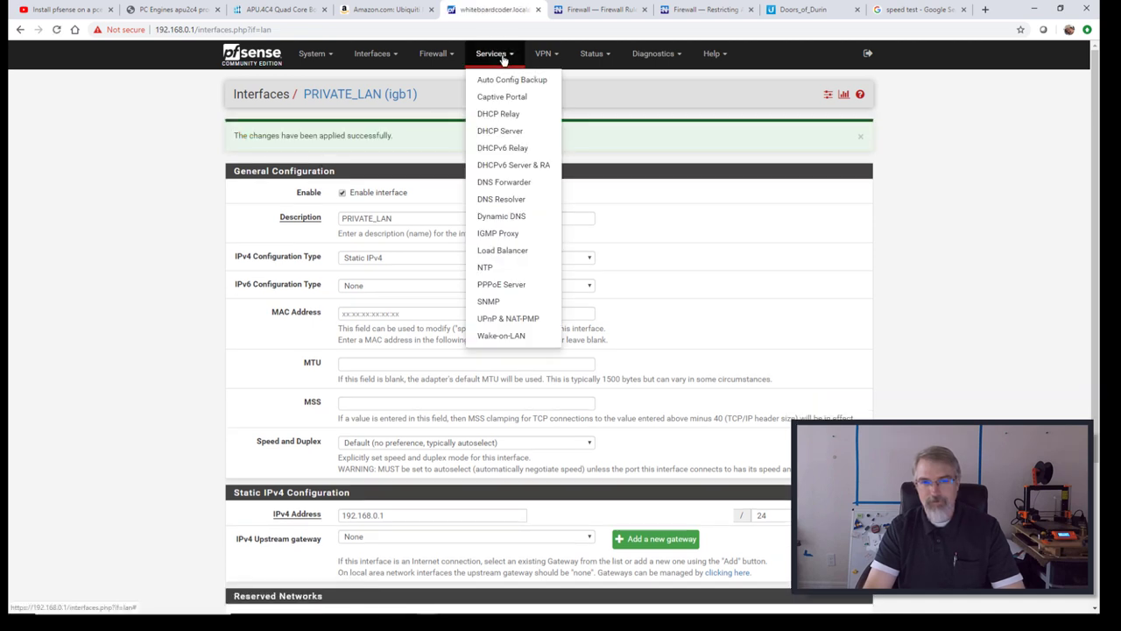
pyautogui.click(508, 132)
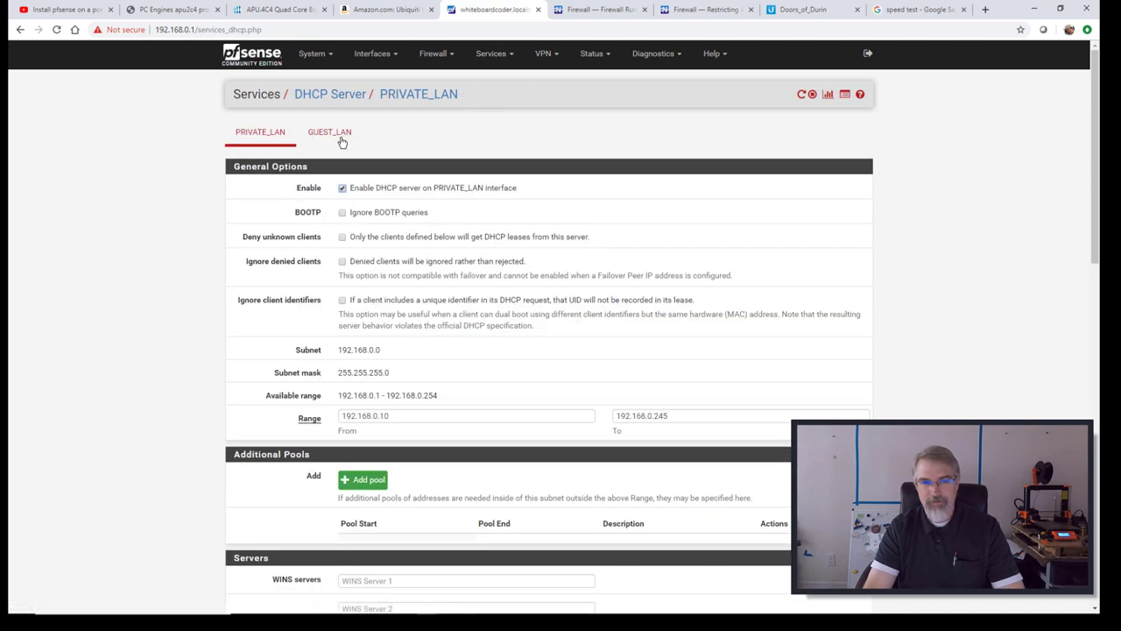
# Add a new firewall rule above the existing one on GUEST_LAN and set its action to Block.
pyautogui.click(435, 53)
pyautogui.click(432, 113)
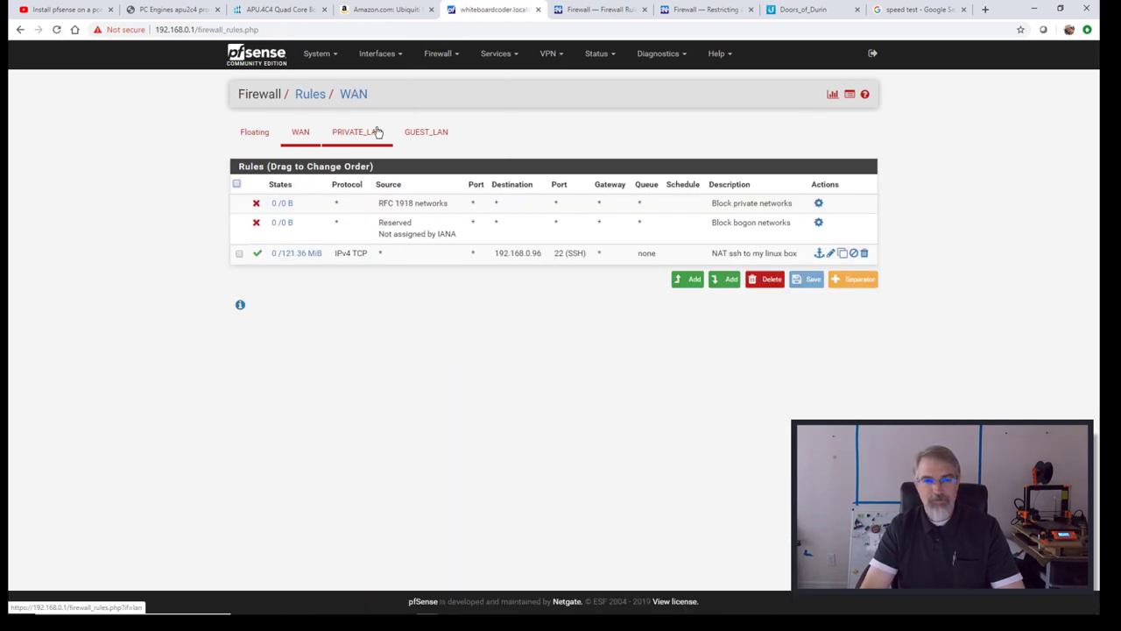
pyautogui.click(430, 134)
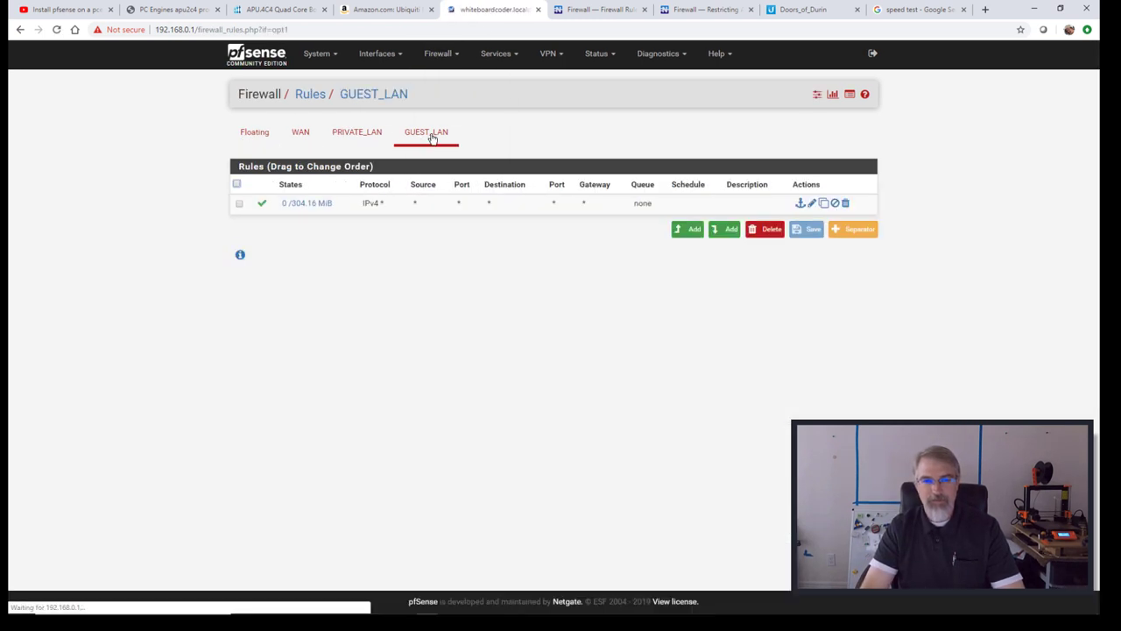
pyautogui.click(691, 237)
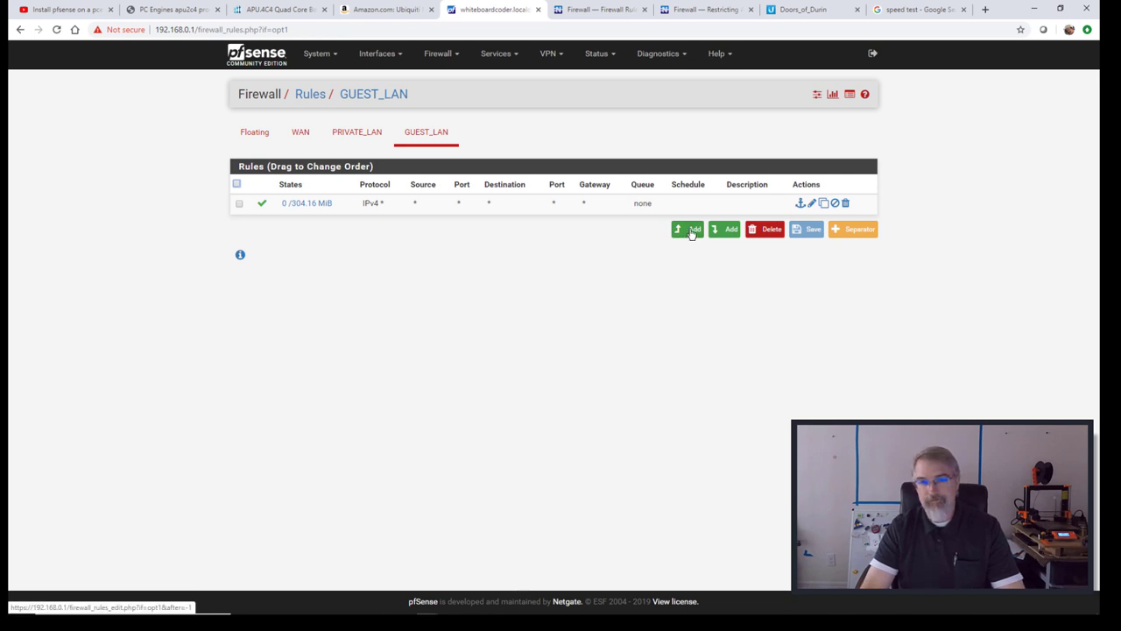
pyautogui.click(691, 231)
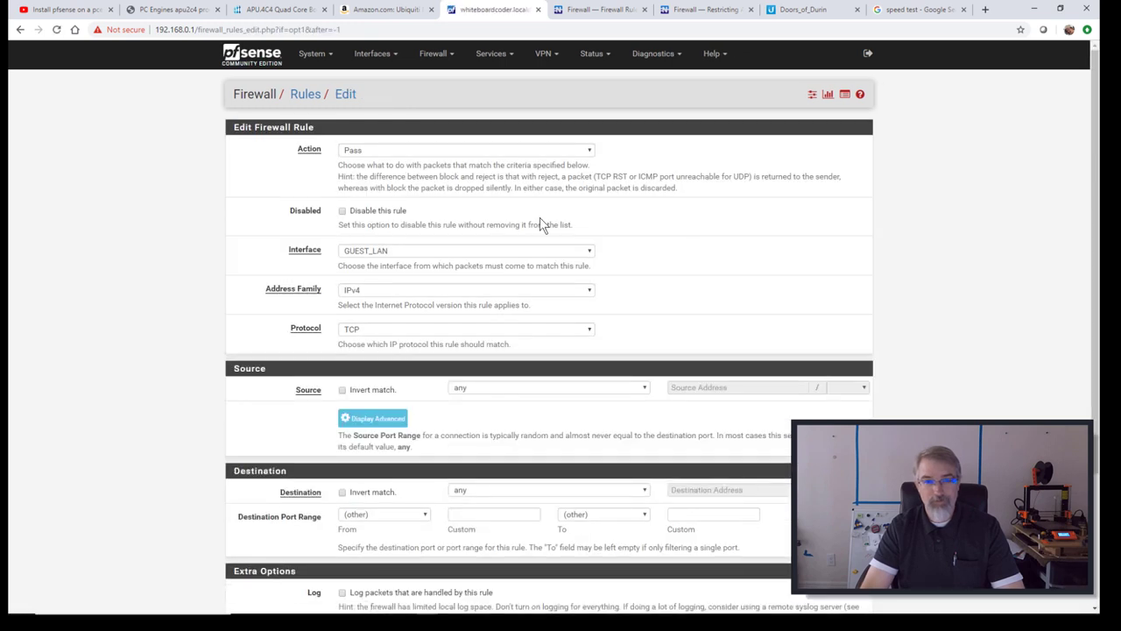
pyautogui.click(398, 151)
pyautogui.click(390, 170)
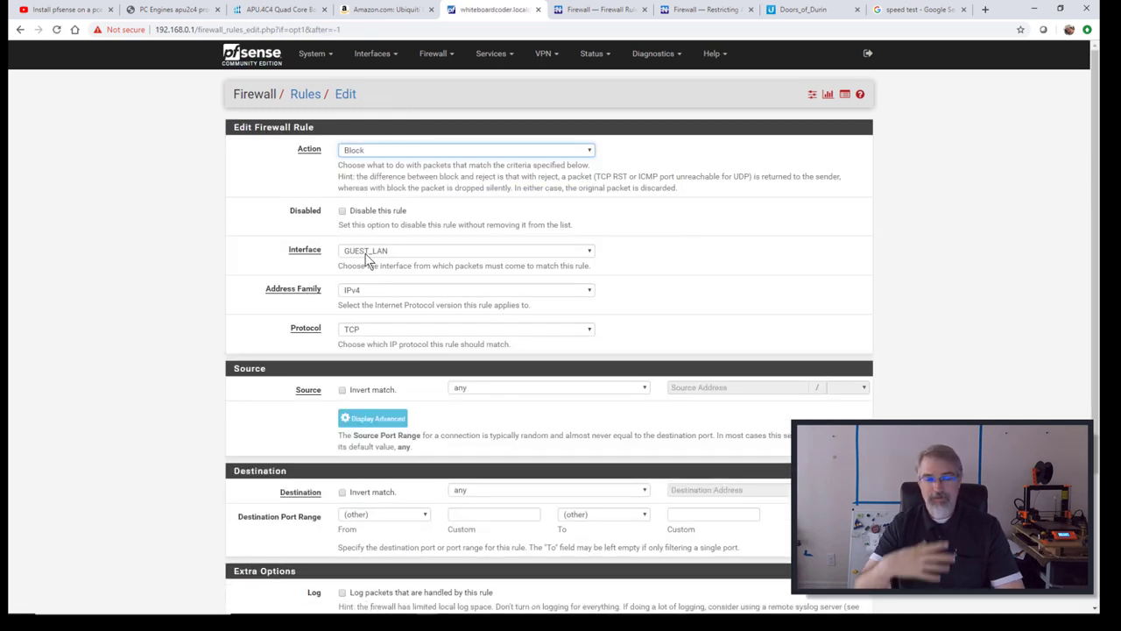
# Set the block rule's destination to PRIVATE_LAN net.
pyautogui.scroll(-1, 449, 408)
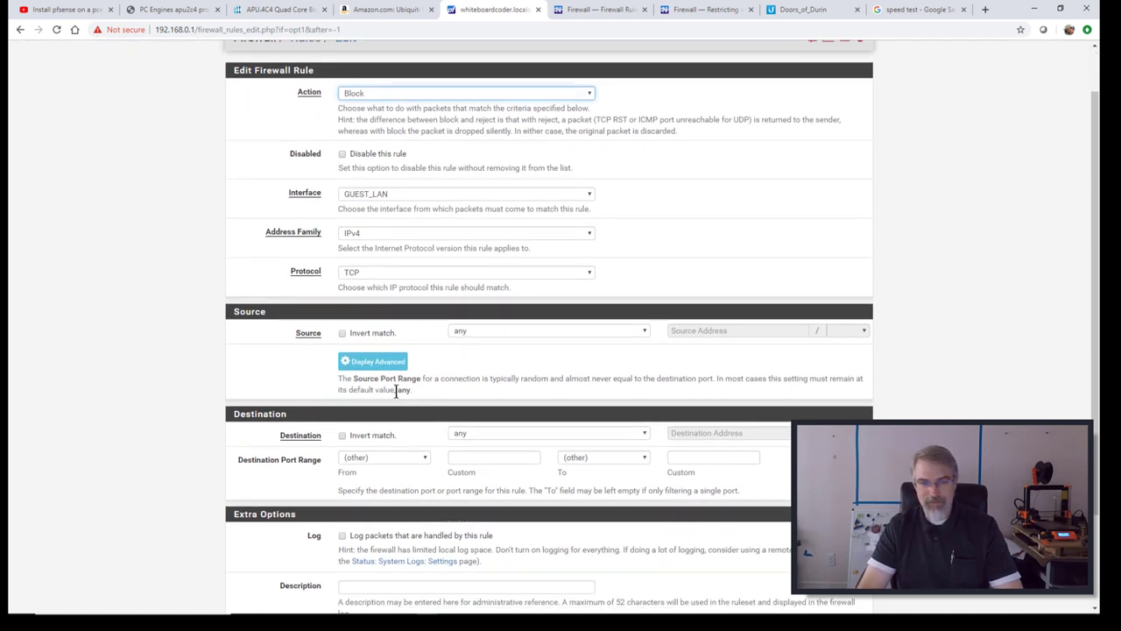
pyautogui.scroll(-1, 403, 395)
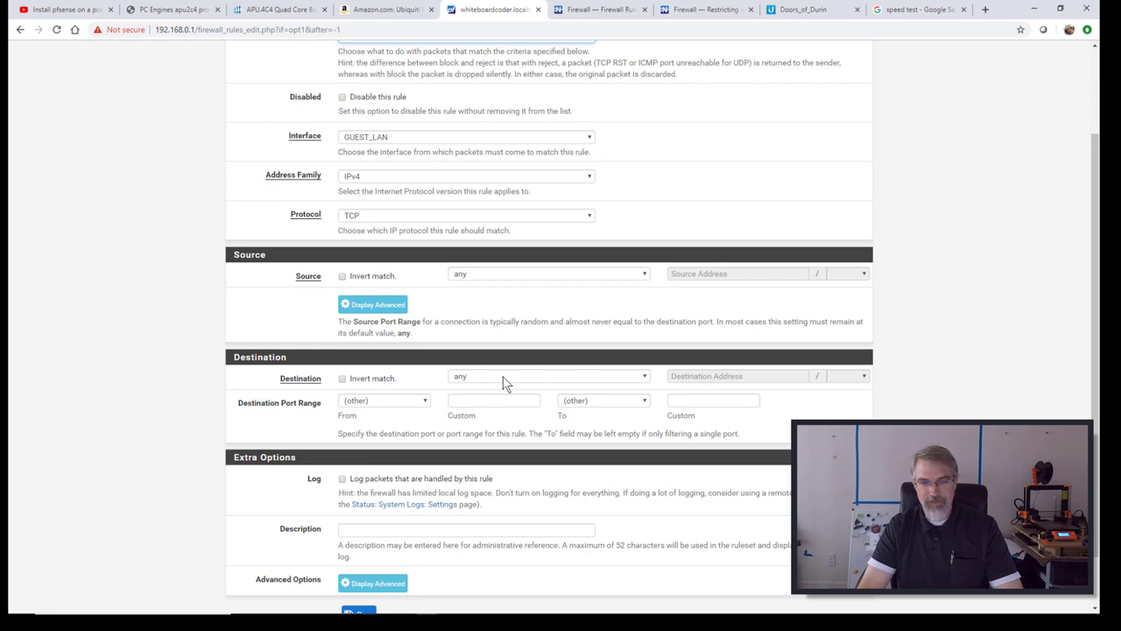
pyautogui.click(503, 376)
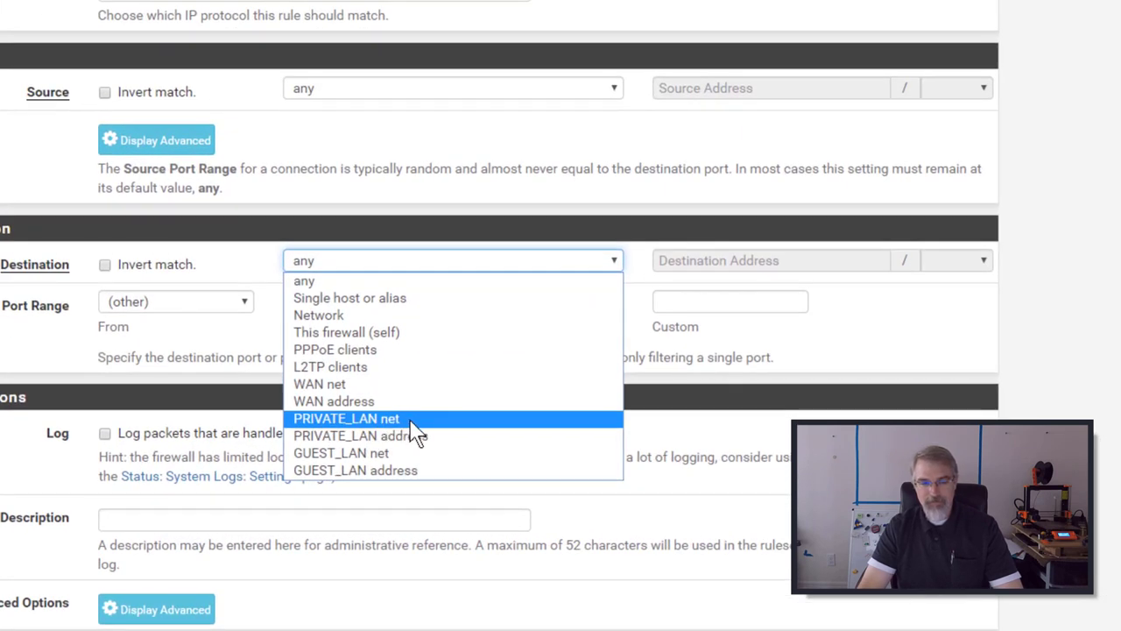
pyautogui.click(410, 422)
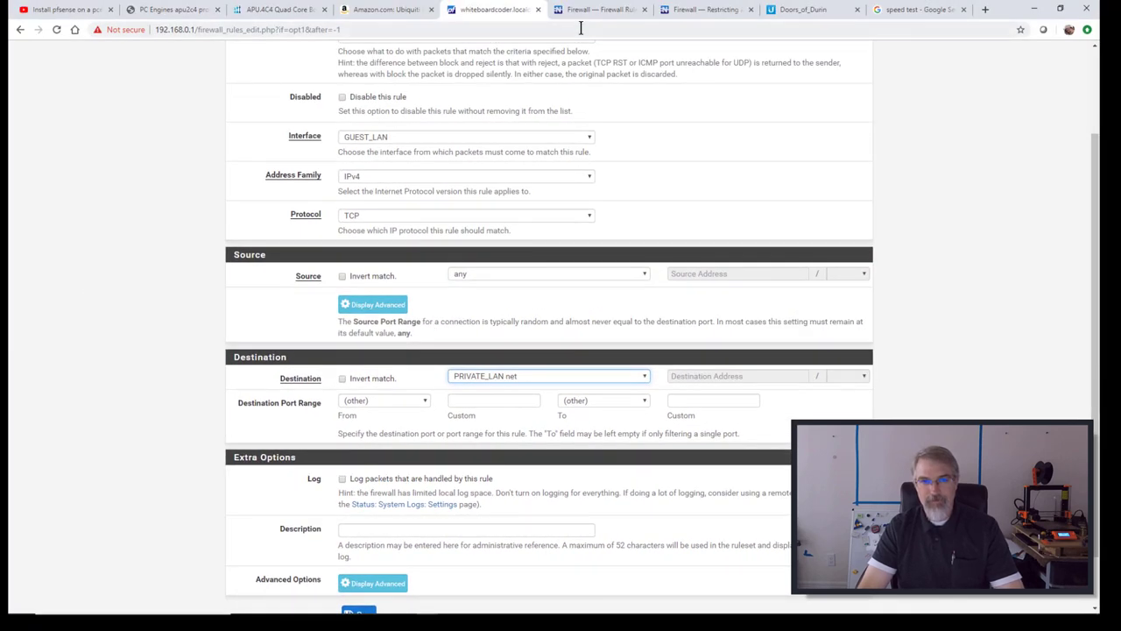
# Read the LAN net and LAN address definitions in the Netgate firewall rules documentation.
pyautogui.click(601, 11)
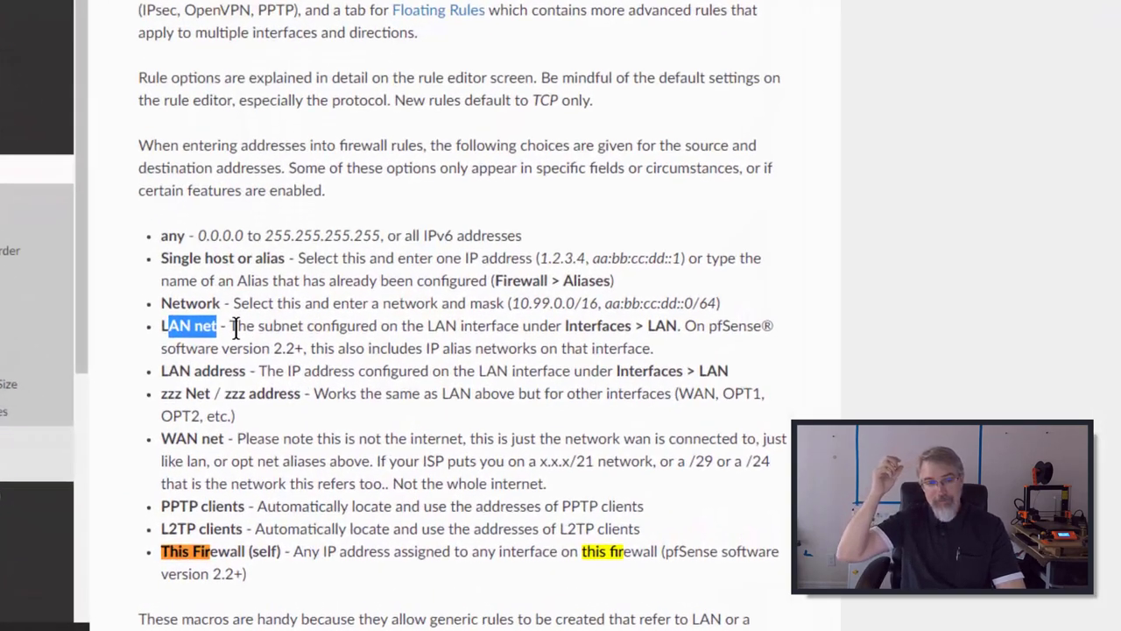
pyautogui.moveTo(263, 410); pyautogui.dragTo(408, 424)
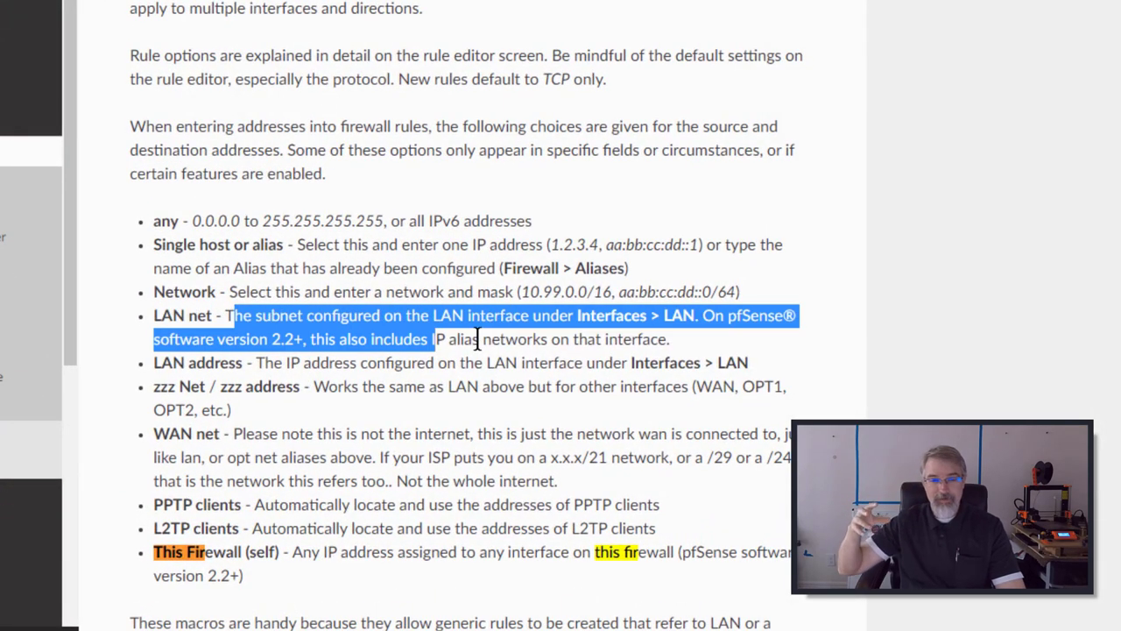
pyautogui.moveTo(478, 342); pyautogui.dragTo(545, 350)
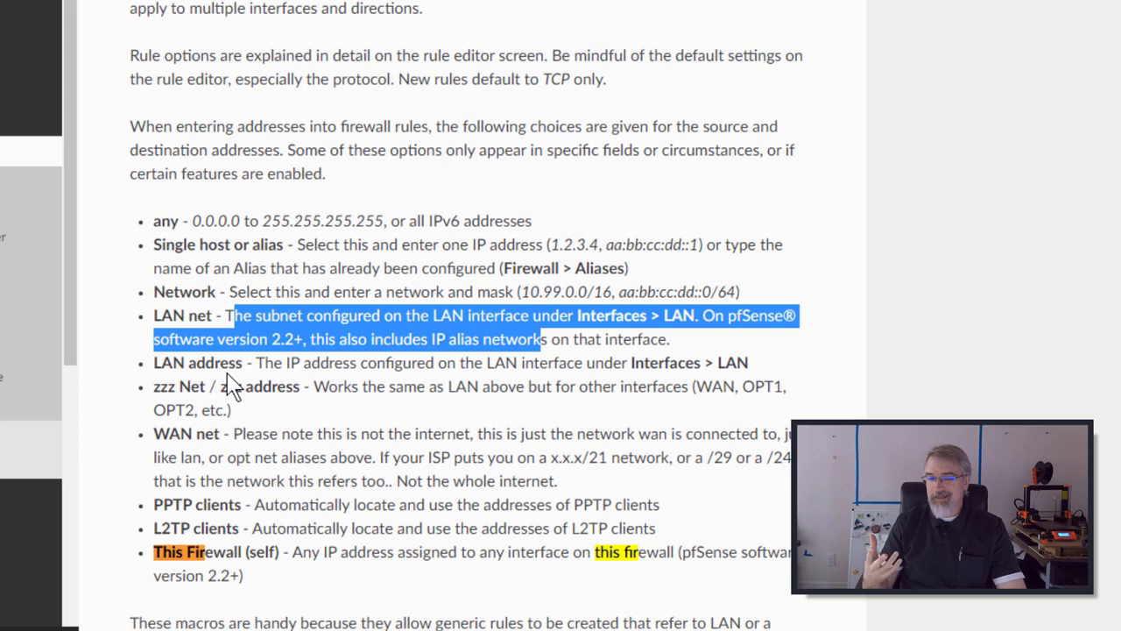
pyautogui.moveTo(286, 362); pyautogui.dragTo(311, 364)
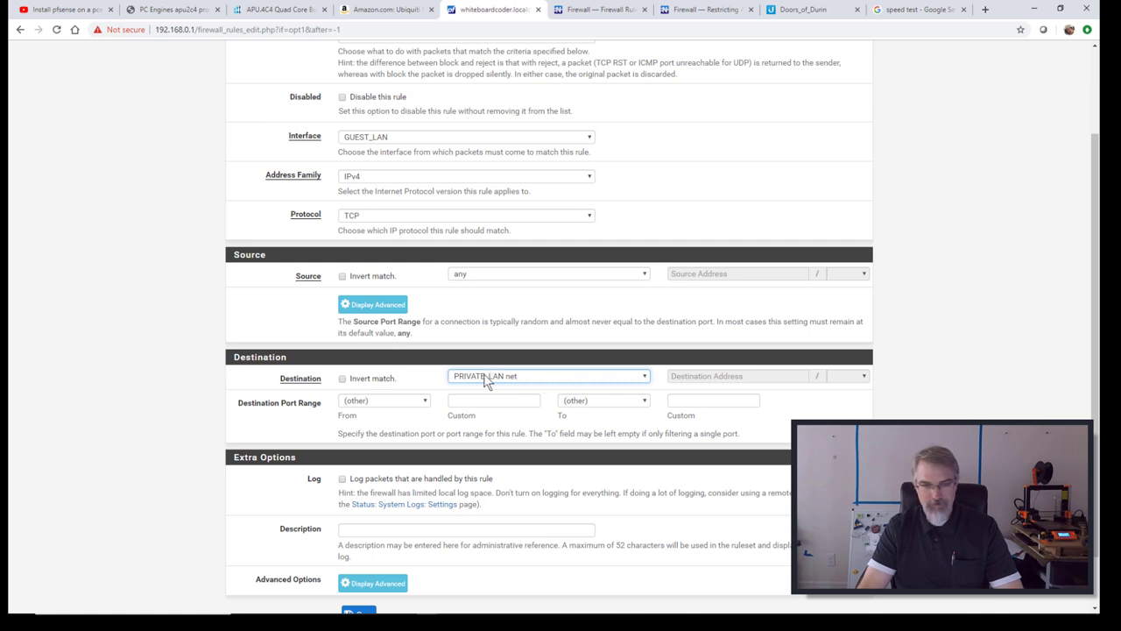
# Save the GUEST_LAN block rule and apply the firewall rule changes.
pyautogui.scroll(-1, 421, 416)
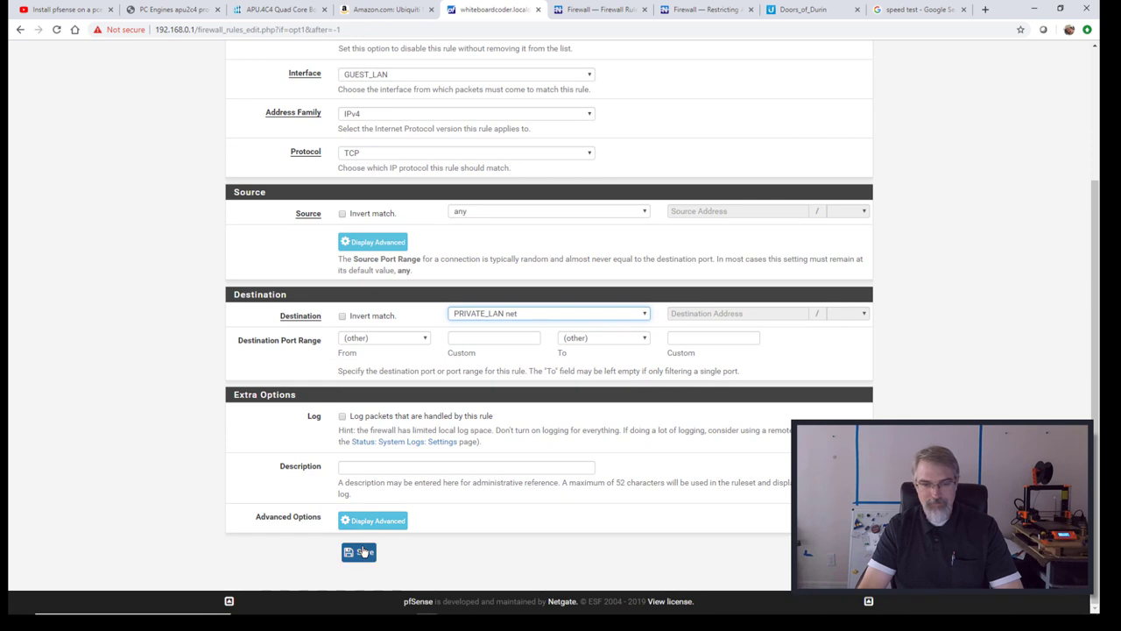
pyautogui.click(363, 552)
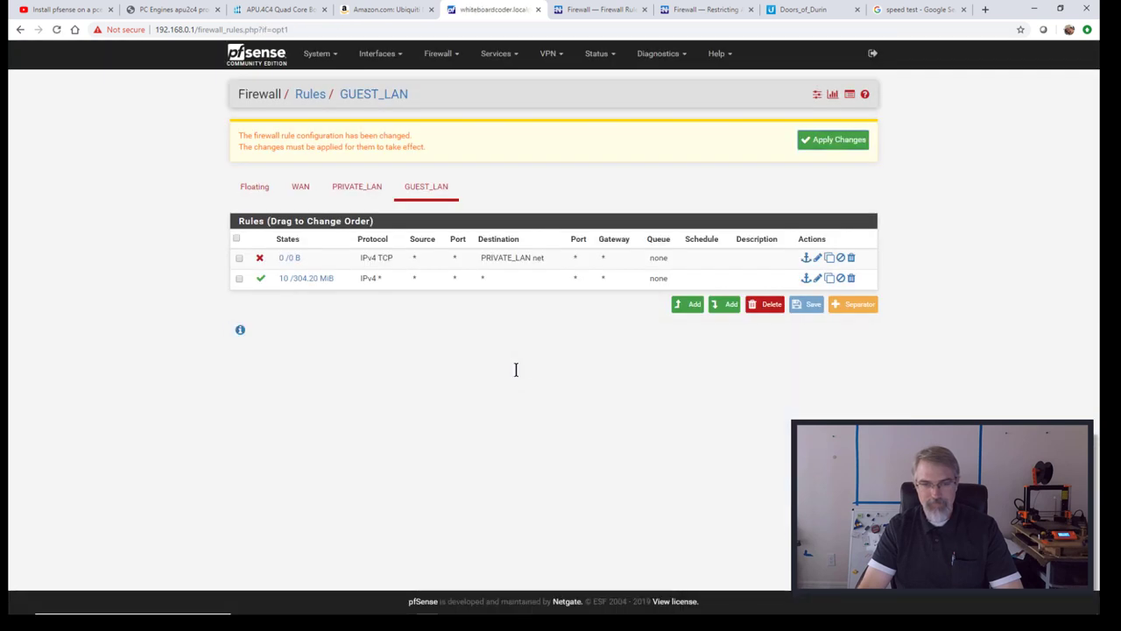
pyautogui.click(836, 141)
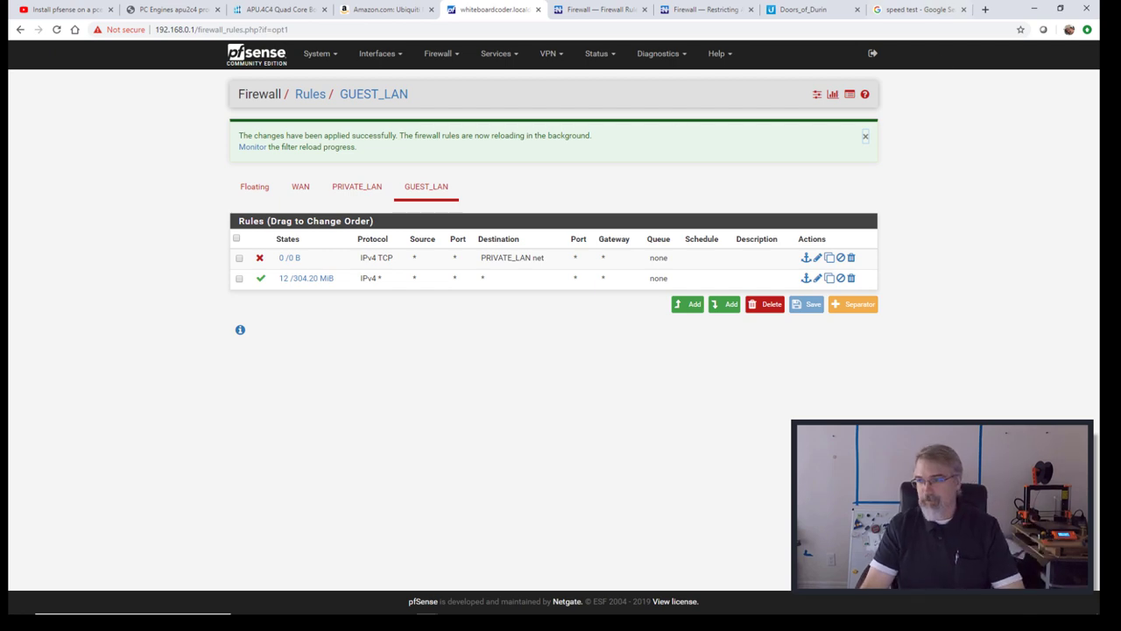
# Bring up the bash terminal and ping 192.168.0.22, once with the default count and once with -n 20.
pyautogui.moveTo(1120, 85); pyautogui.dragTo(323, 85)
pyautogui.press('Up')
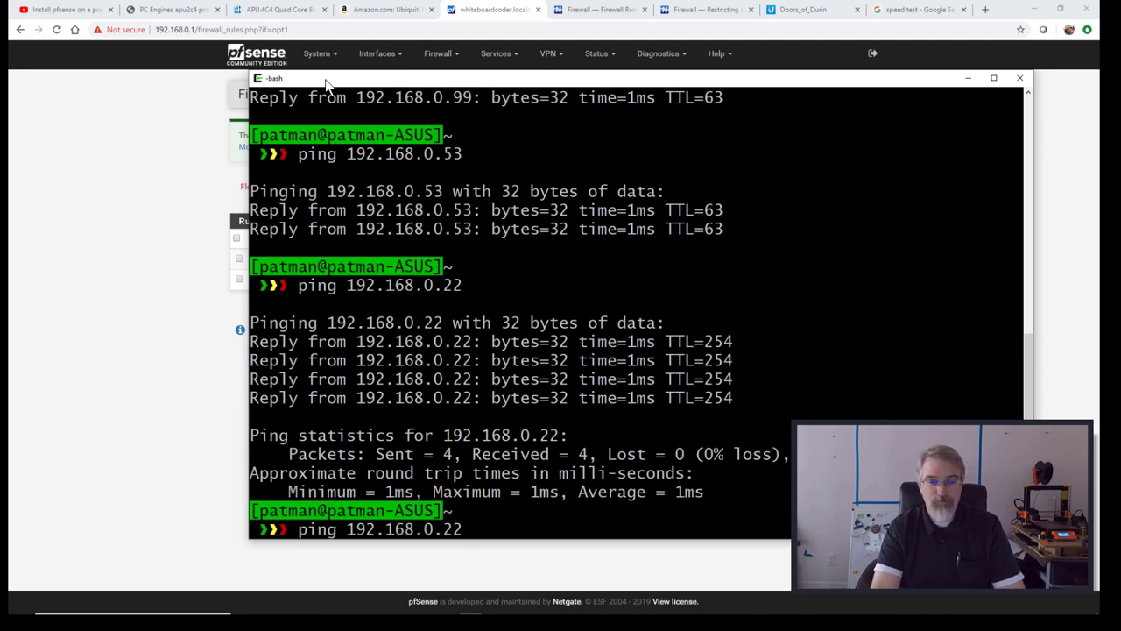
pyautogui.press('Return')
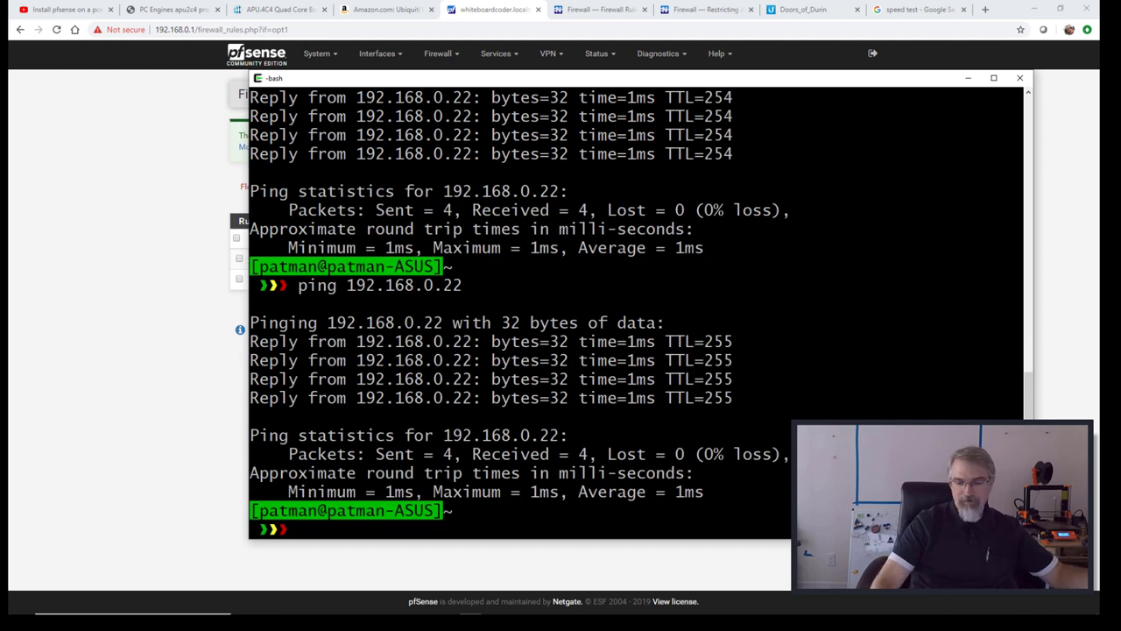
pyautogui.press('Up')
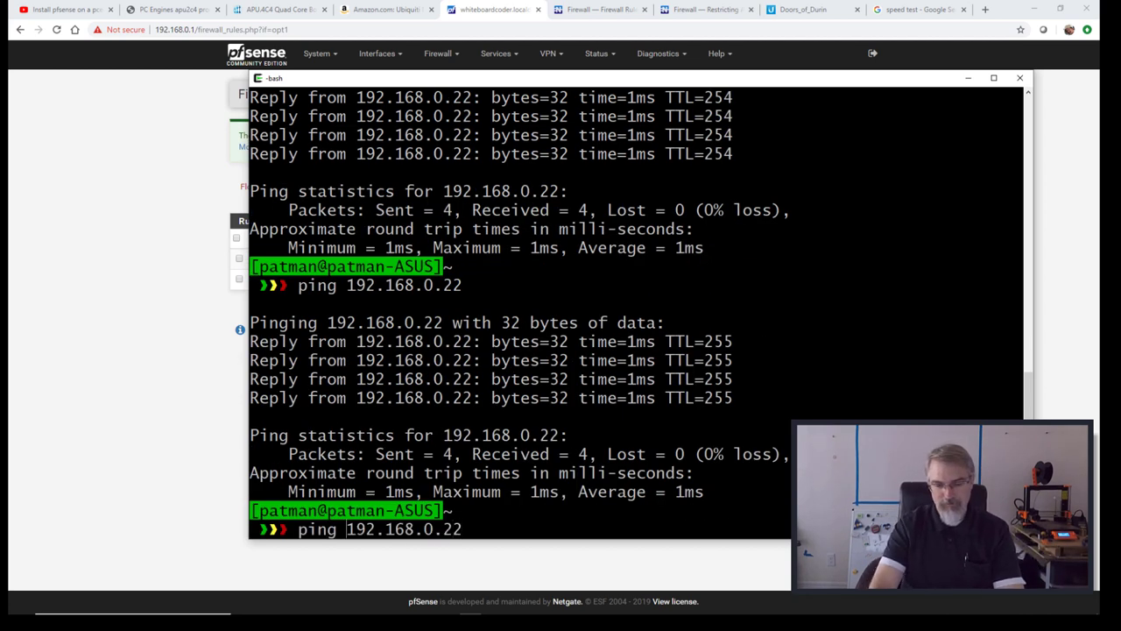
pyautogui.write('-n 20')
pyautogui.press('Return')
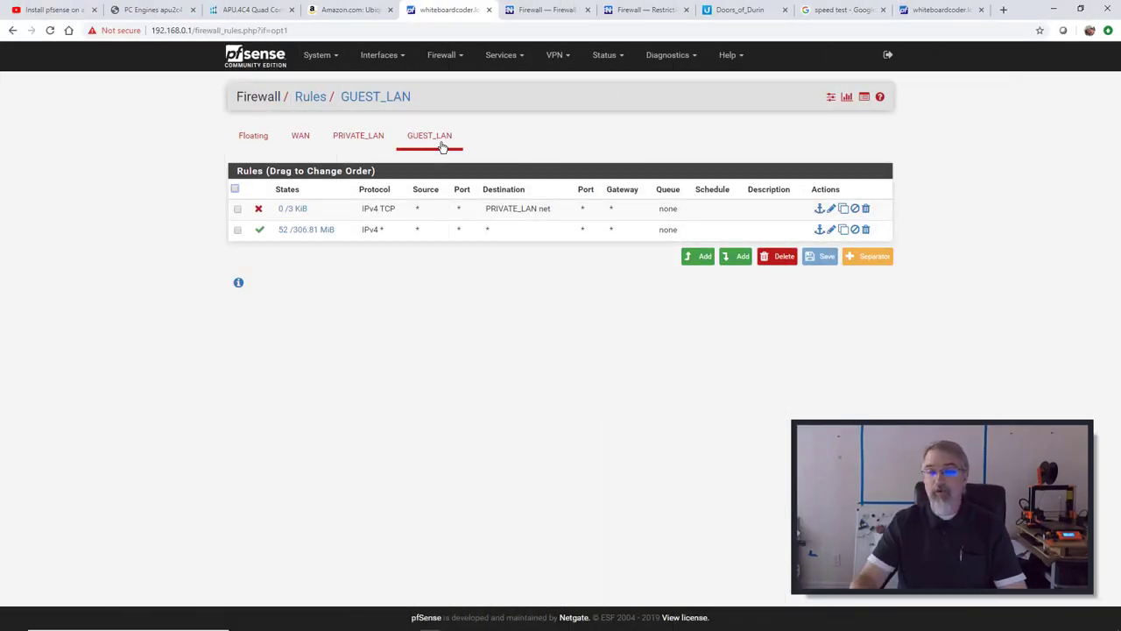
# Edit the GUEST_LAN block rule and set its protocol to Any.
pyautogui.click(831, 210)
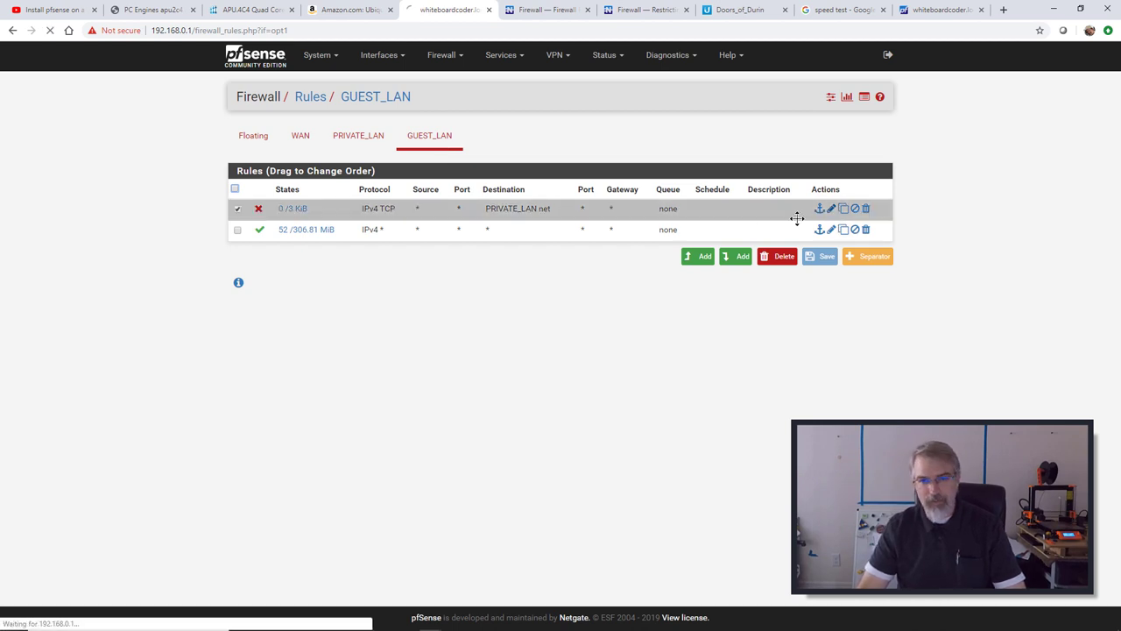
pyautogui.click(417, 340)
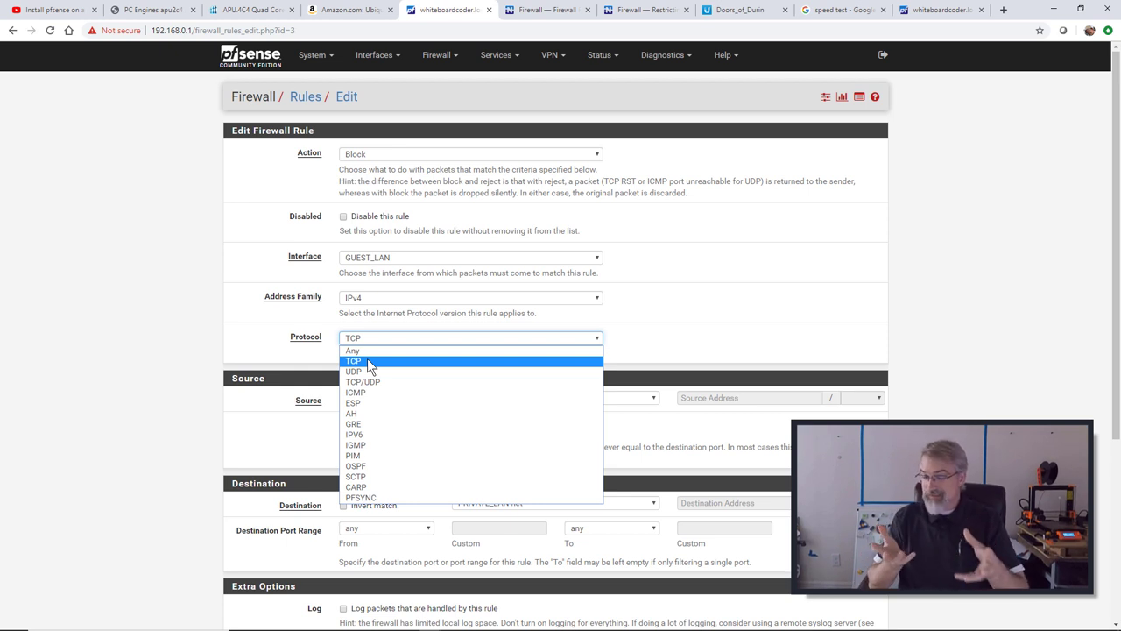
pyautogui.press('Up')
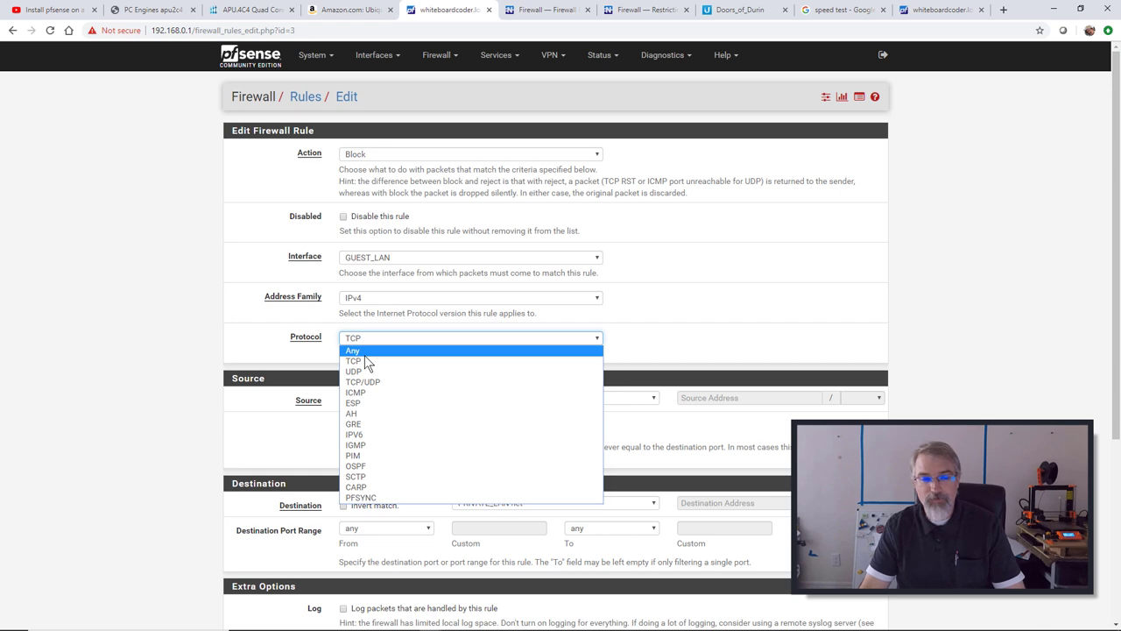
pyautogui.press('Return')
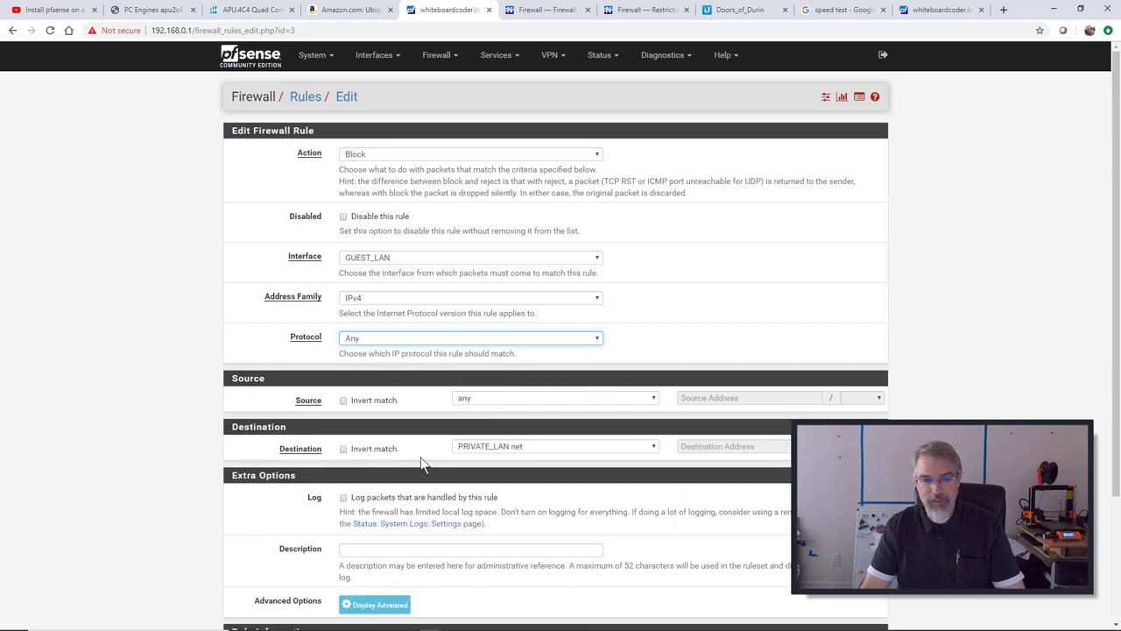
# Set the block rule's description to "Block Guest WiFi from Private LAN", then save it and apply the firewall changes.
pyautogui.scroll(-3, 421, 464)
pyautogui.click(397, 387)
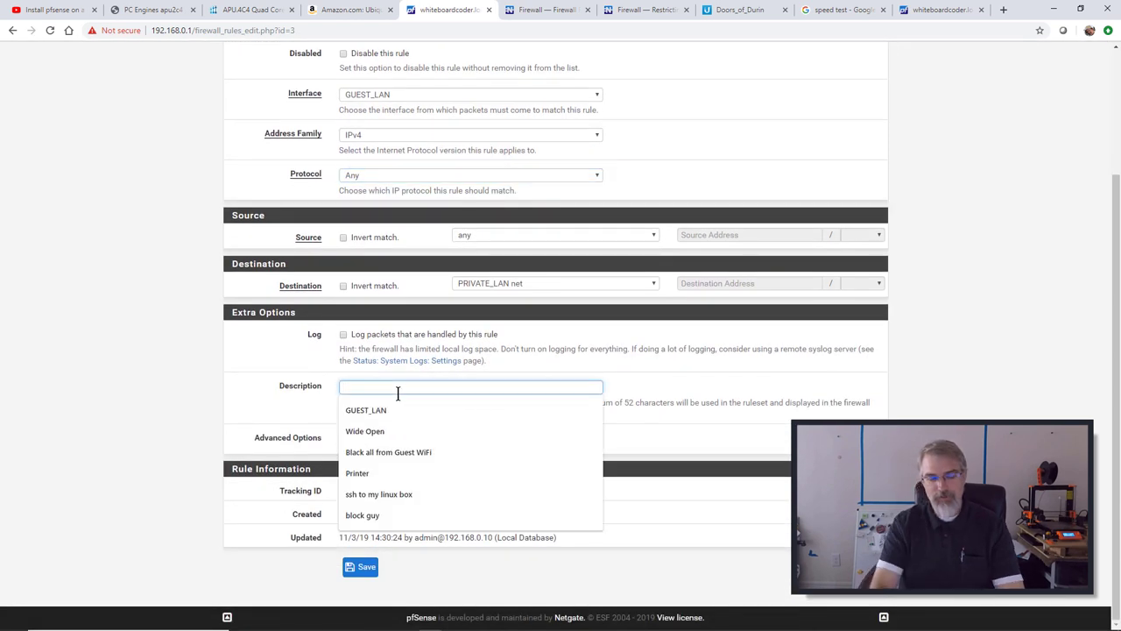
pyautogui.write('B')
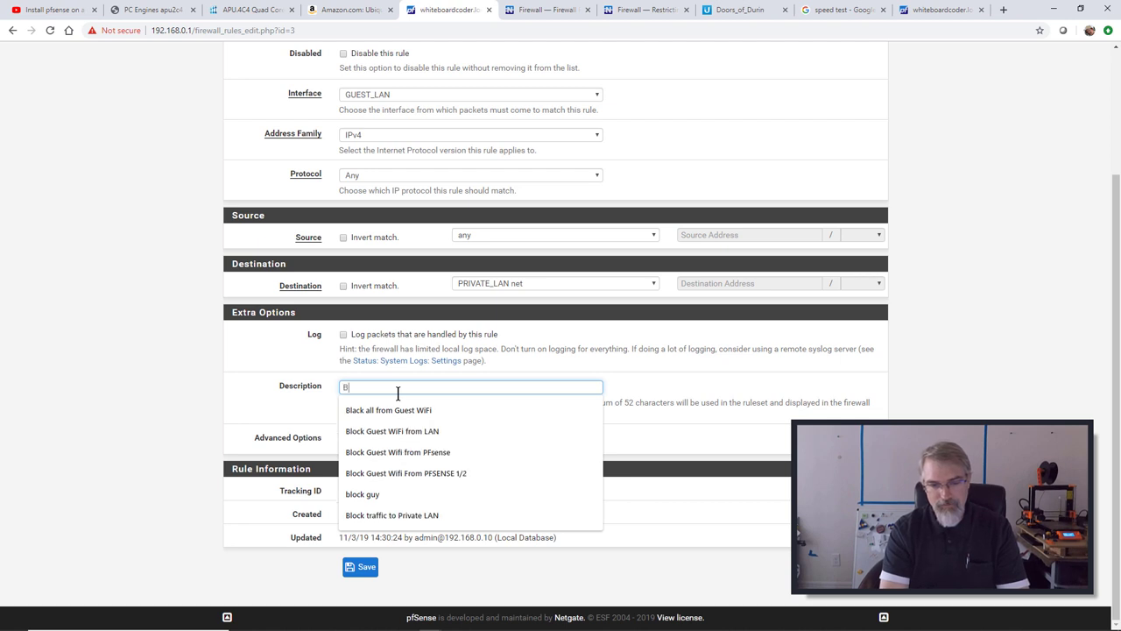
pyautogui.write('lock G')
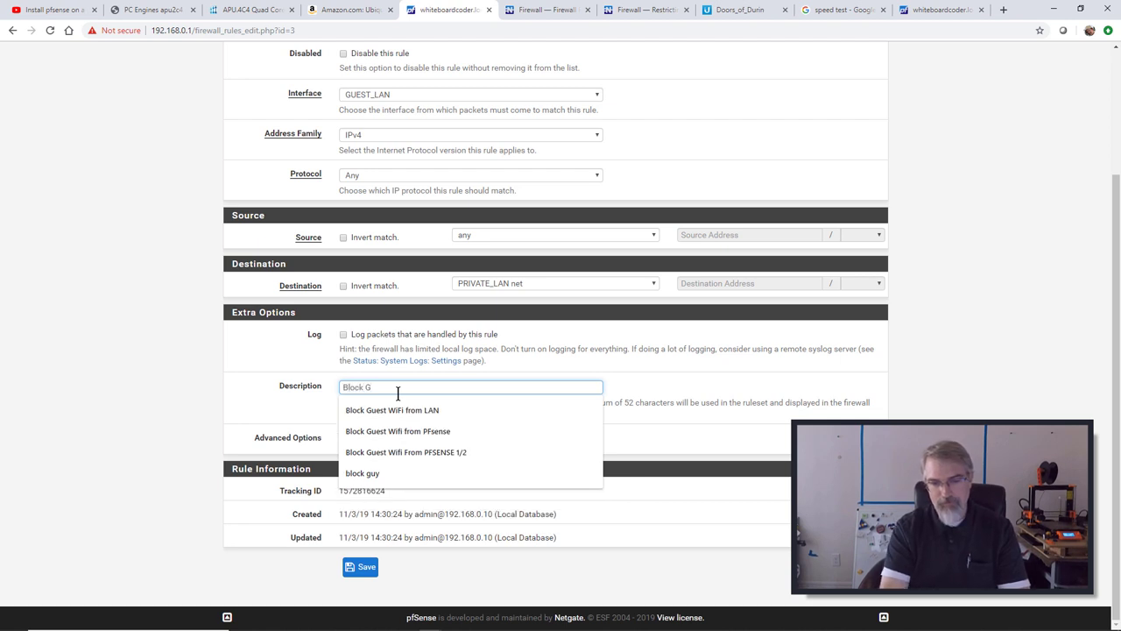
pyautogui.press('Down')
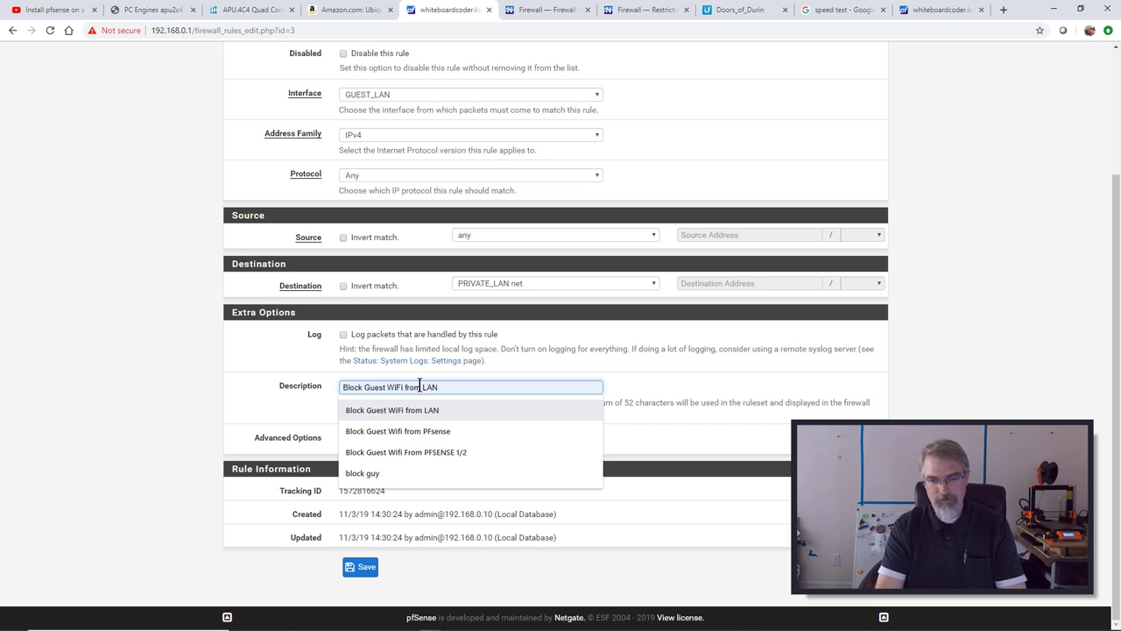
pyautogui.click(448, 409)
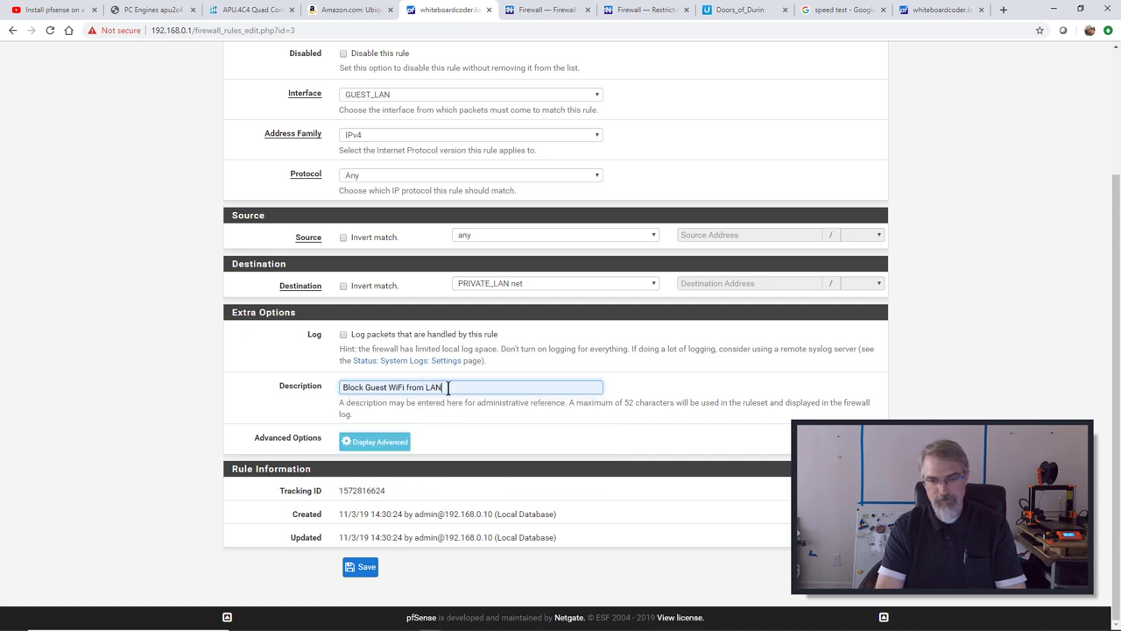
pyautogui.click(426, 387)
pyautogui.write('Private')
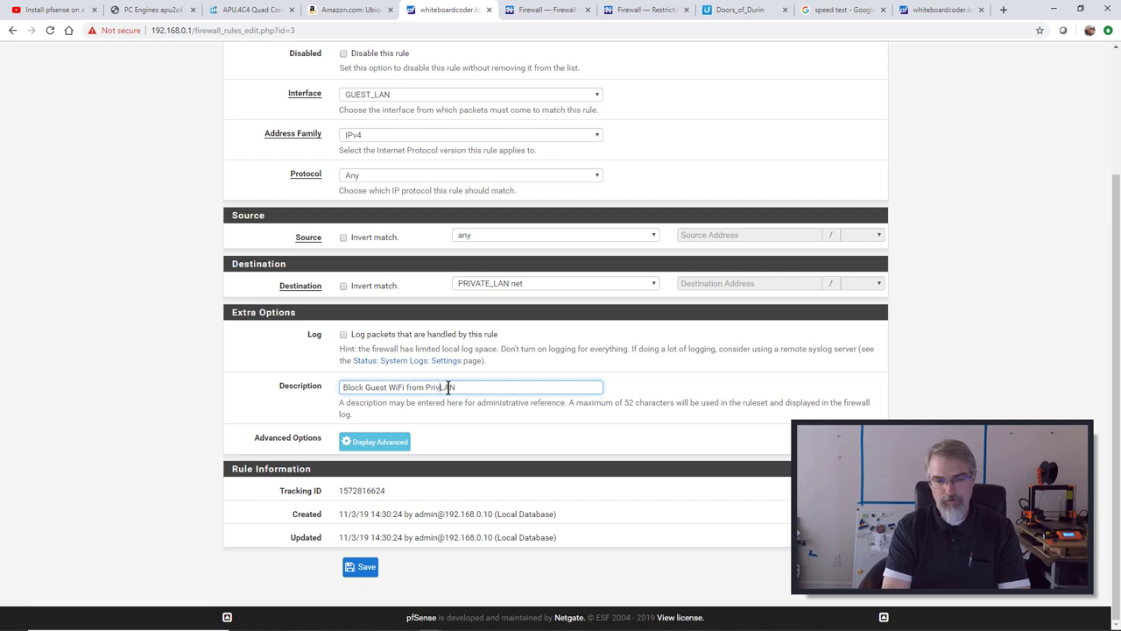
pyautogui.click(364, 568)
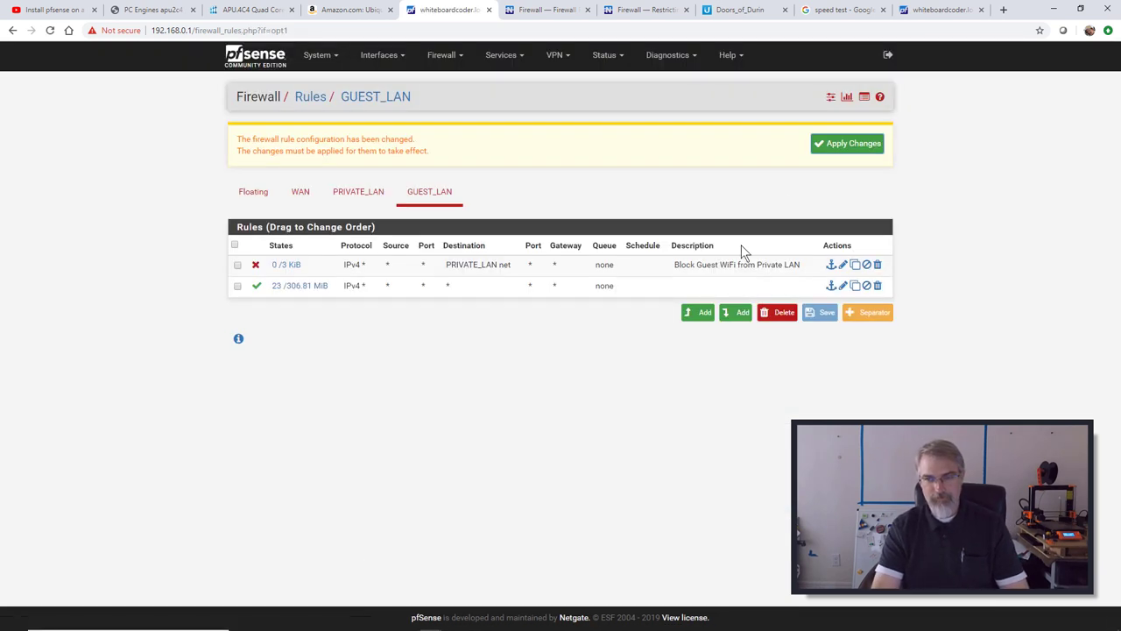
pyautogui.click(851, 144)
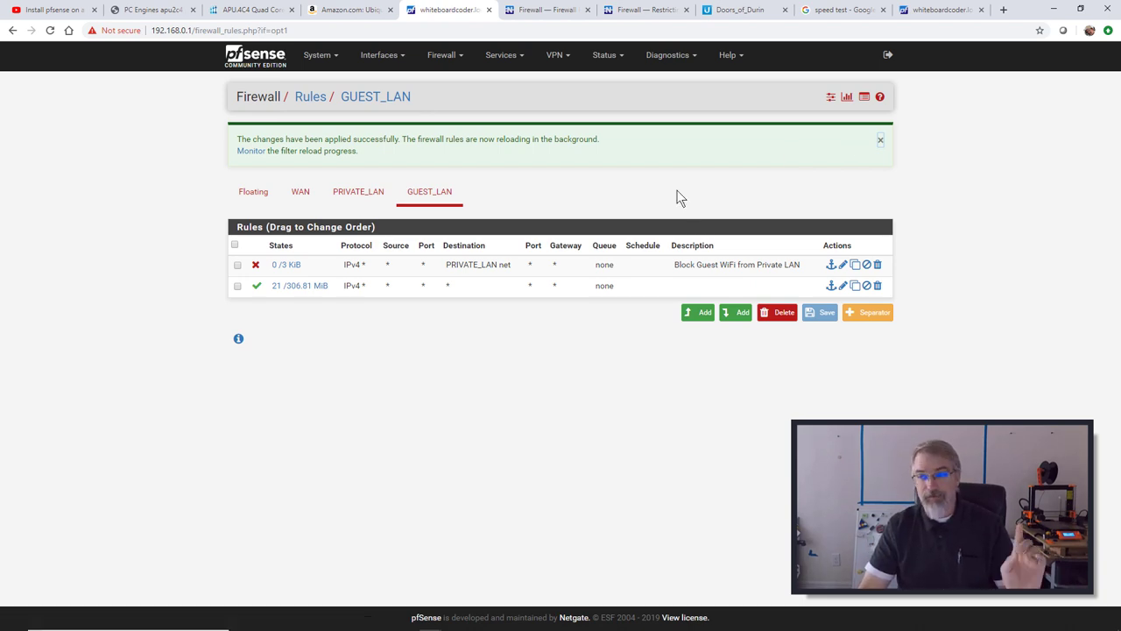
# Return to the terminal, rerun the ping -n 20 192.168.0.22 test and interrupt it after several requests.
pyautogui.hotkey('alt', 'Tab')
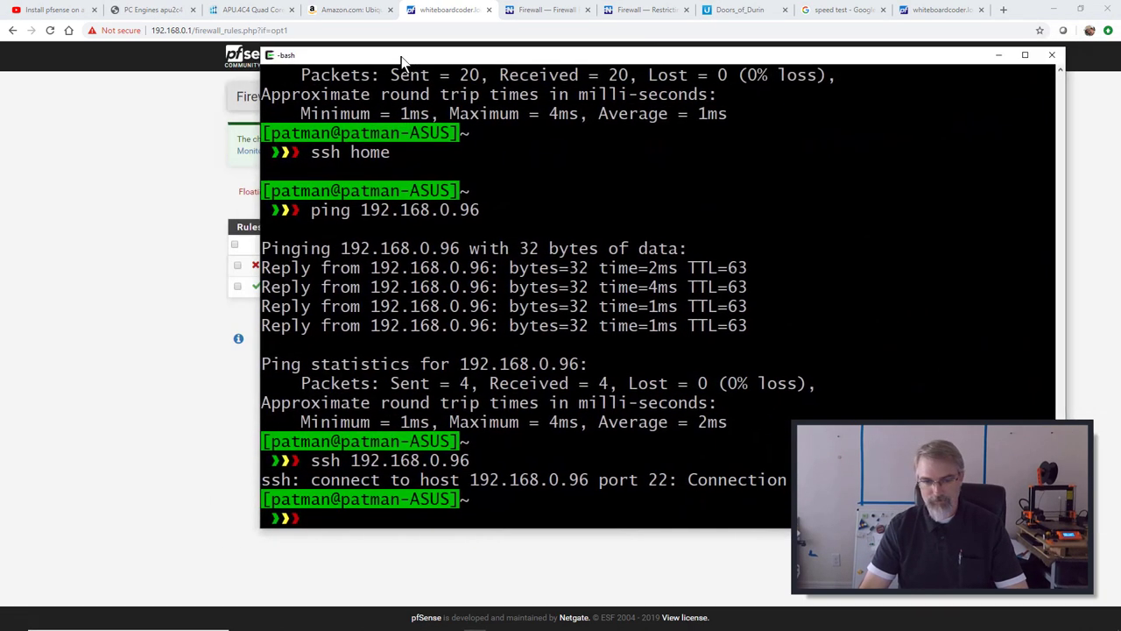
pyautogui.press('Up')
pyautogui.press('Up')
pyautogui.press('Up')
pyautogui.press('Up')
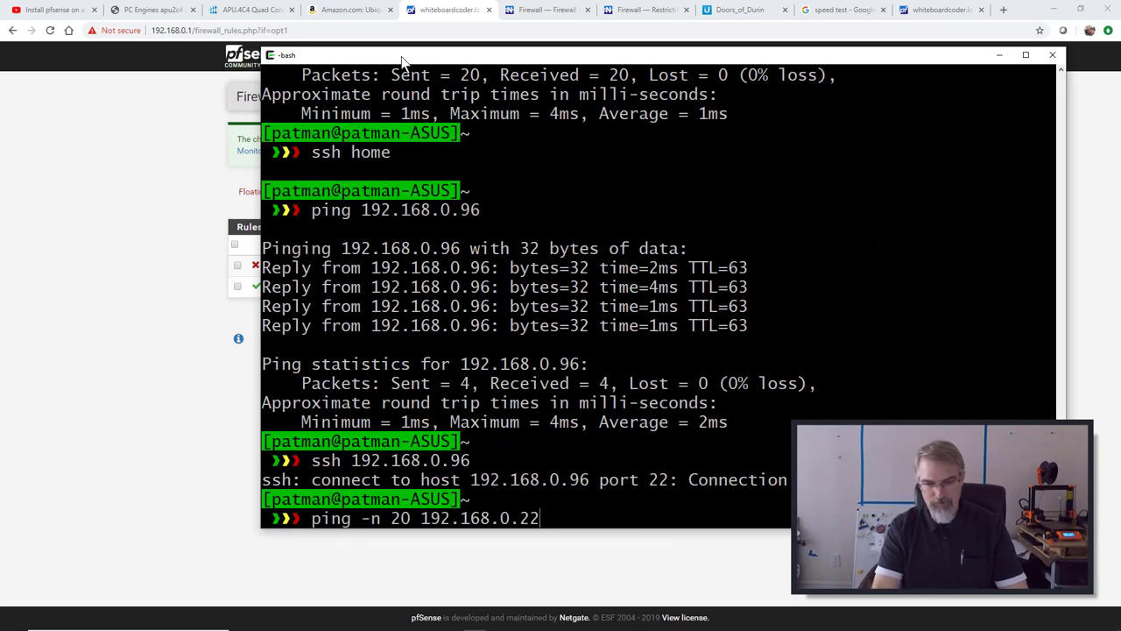
pyautogui.press('Return')
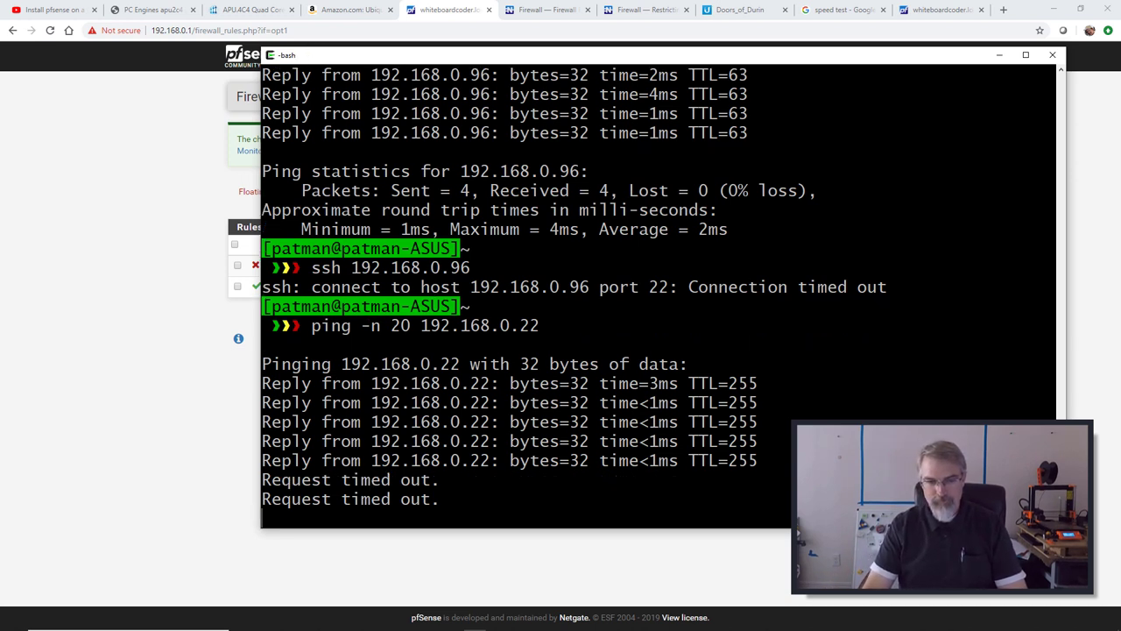
pyautogui.hotkey('ctrl', 'c')
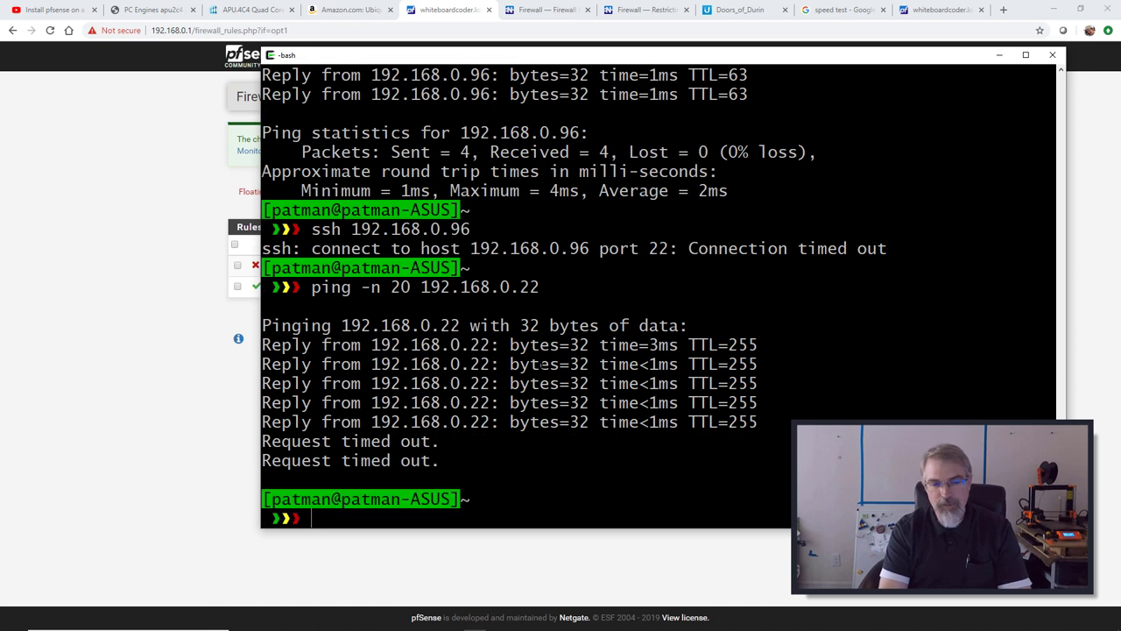
# Ping 192.168.0.99 from the terminal and interrupt the test.
pyautogui.write('ping 192')
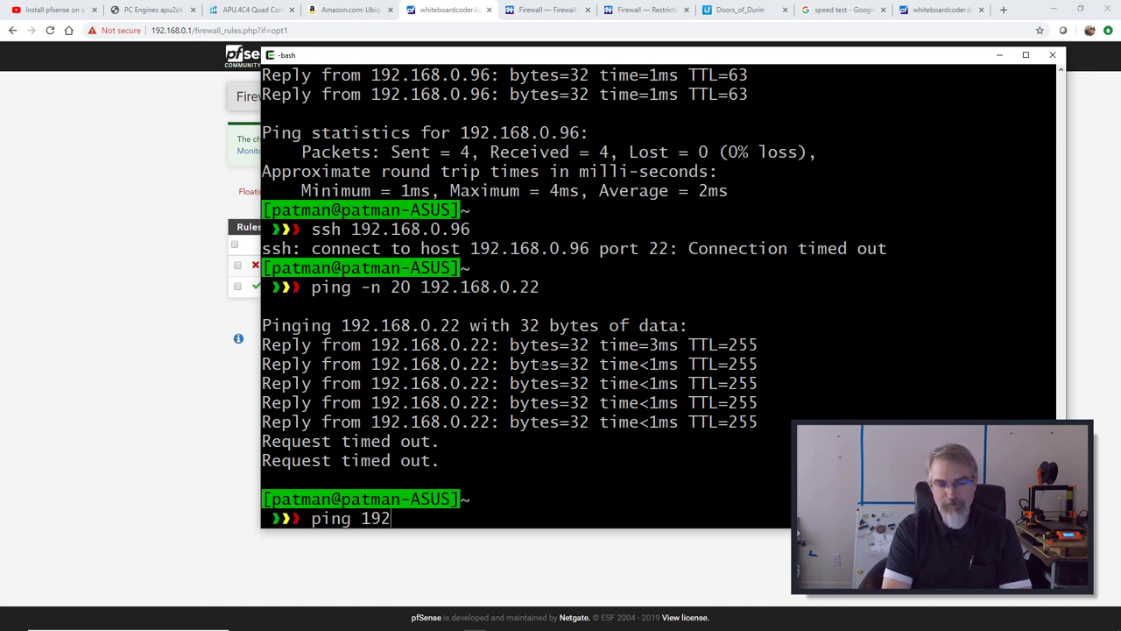
pyautogui.write('.168.0.99')
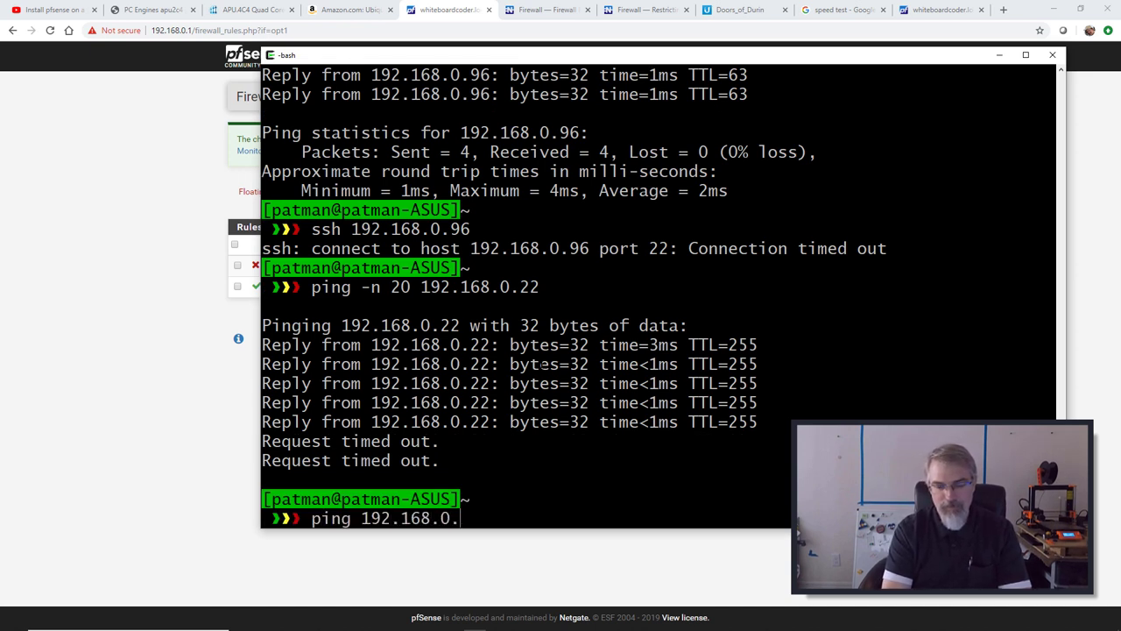
pyautogui.press('Return')
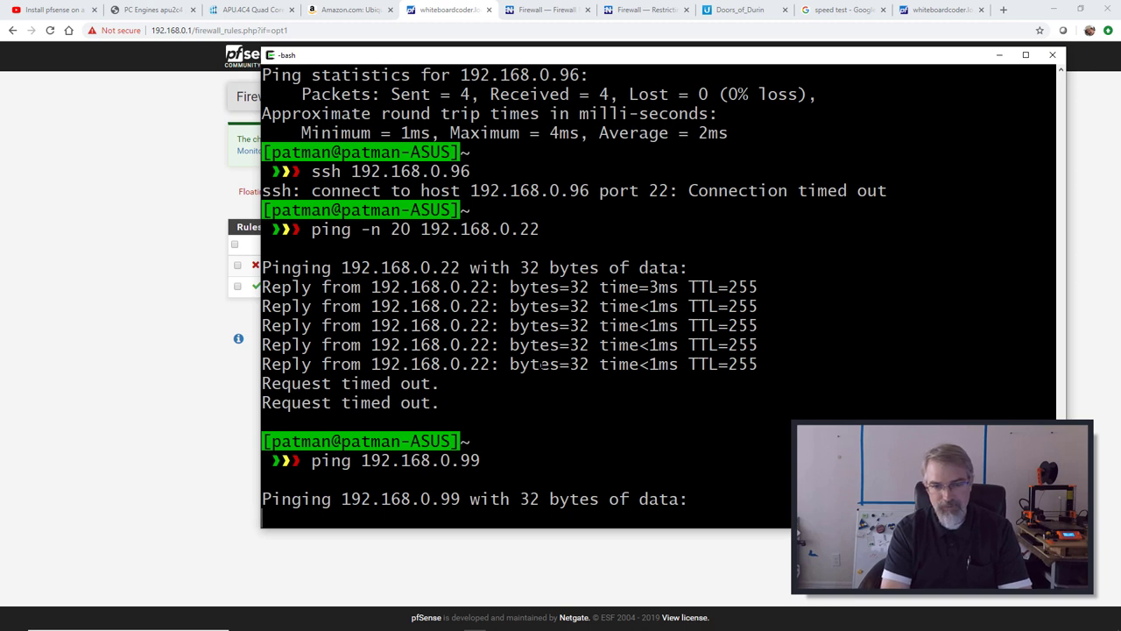
pyautogui.hotkey('ctrl', 'c')
# Try an SSH connection to 192.168.0.99 from the terminal and abort it.
pyautogui.write('ssh 192')
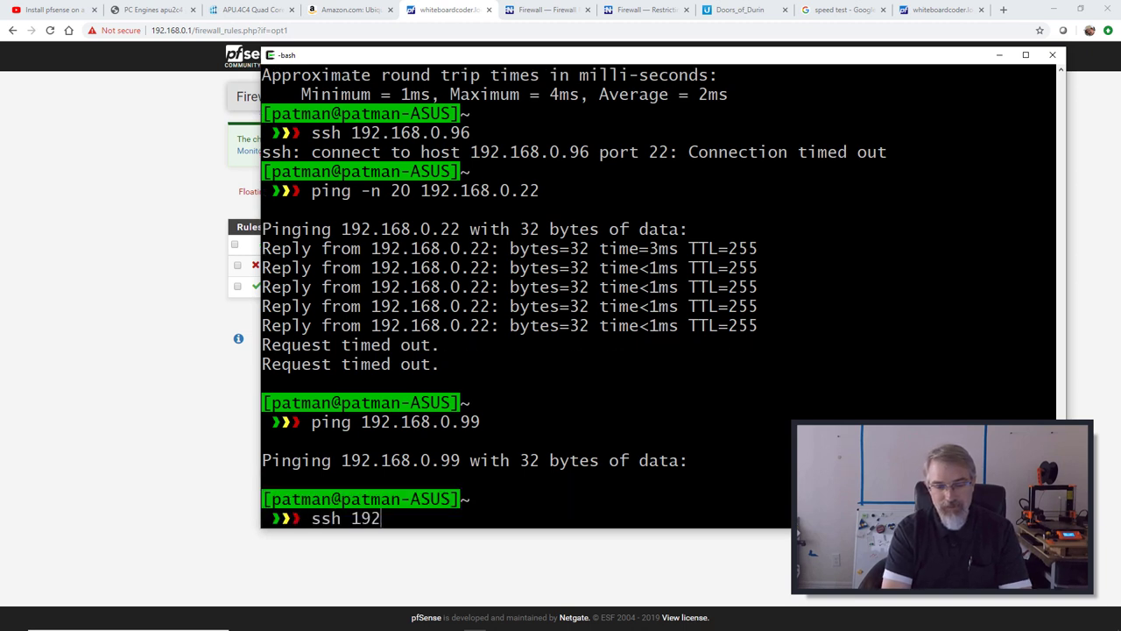
pyautogui.write('.168.0.9')
pyautogui.write('9')
pyautogui.press('Return')
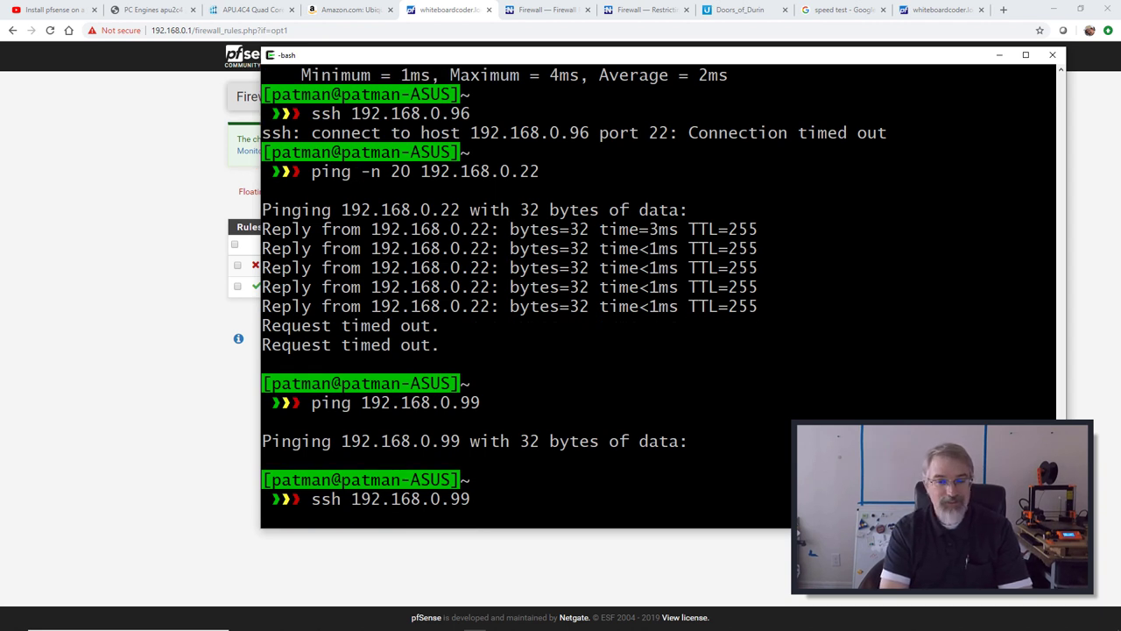
pyautogui.hotkey('ctrl', 'c')
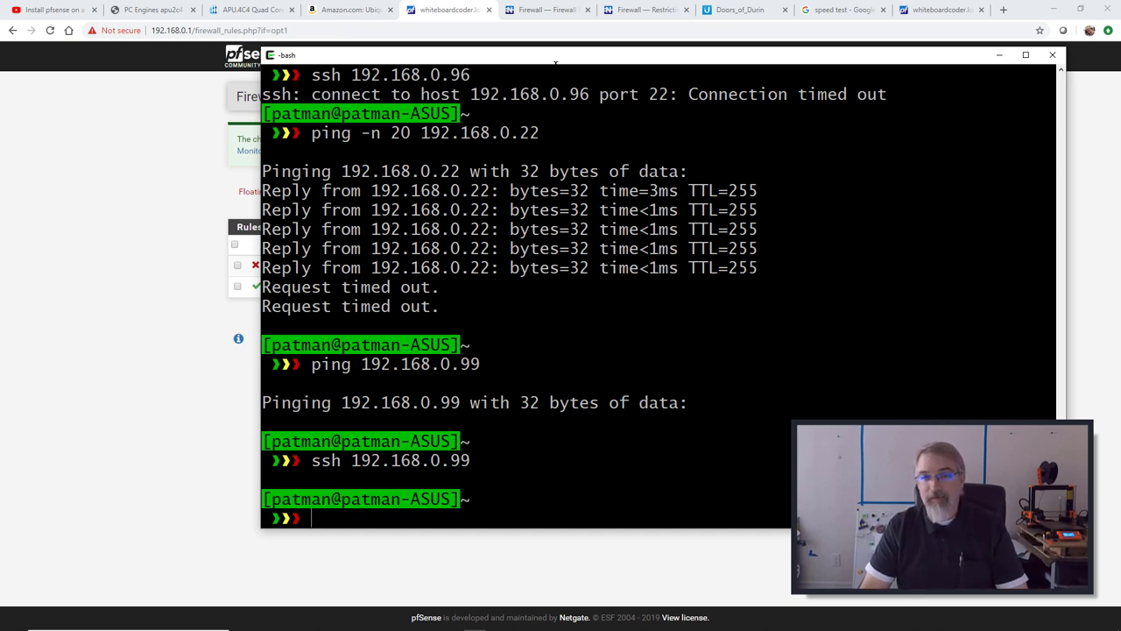
# Move the terminal out of the way and reload the GUEST_LAN rules page at 192.168.0.1, accepting the form resubmission.
pyautogui.moveTo(559, 66); pyautogui.dragTo(1120, 114)
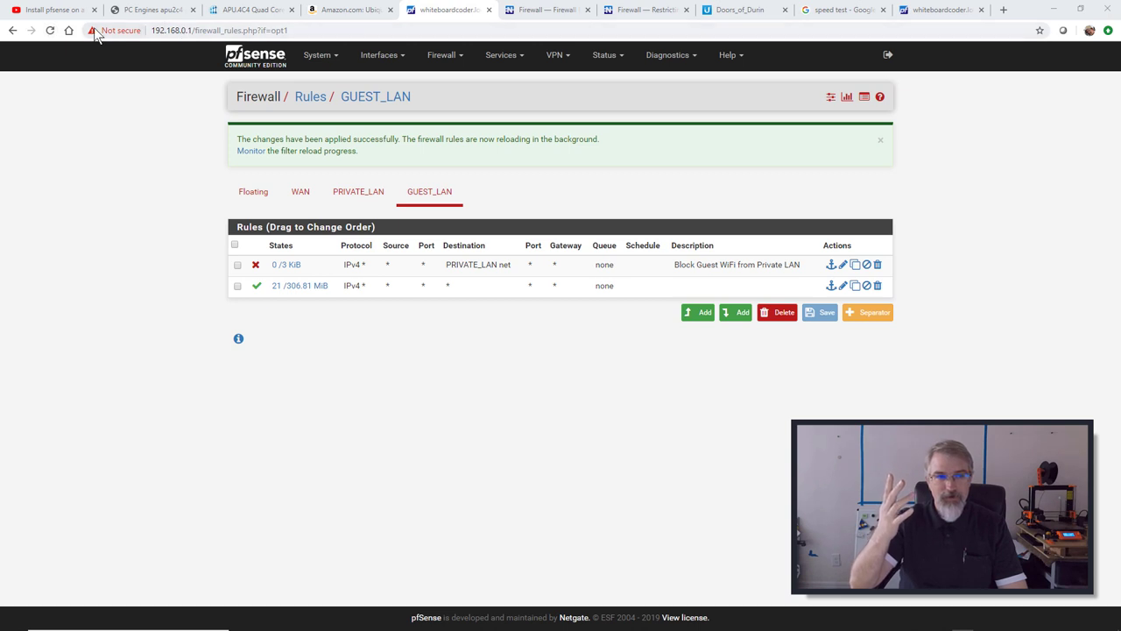
pyautogui.click(50, 29)
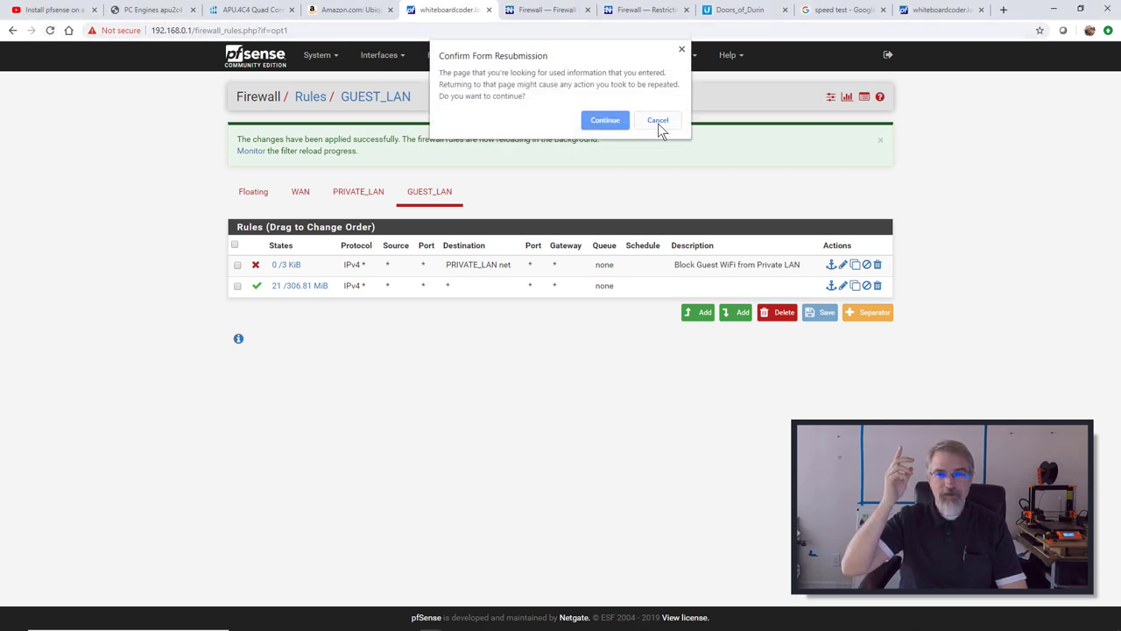
pyautogui.click(605, 120)
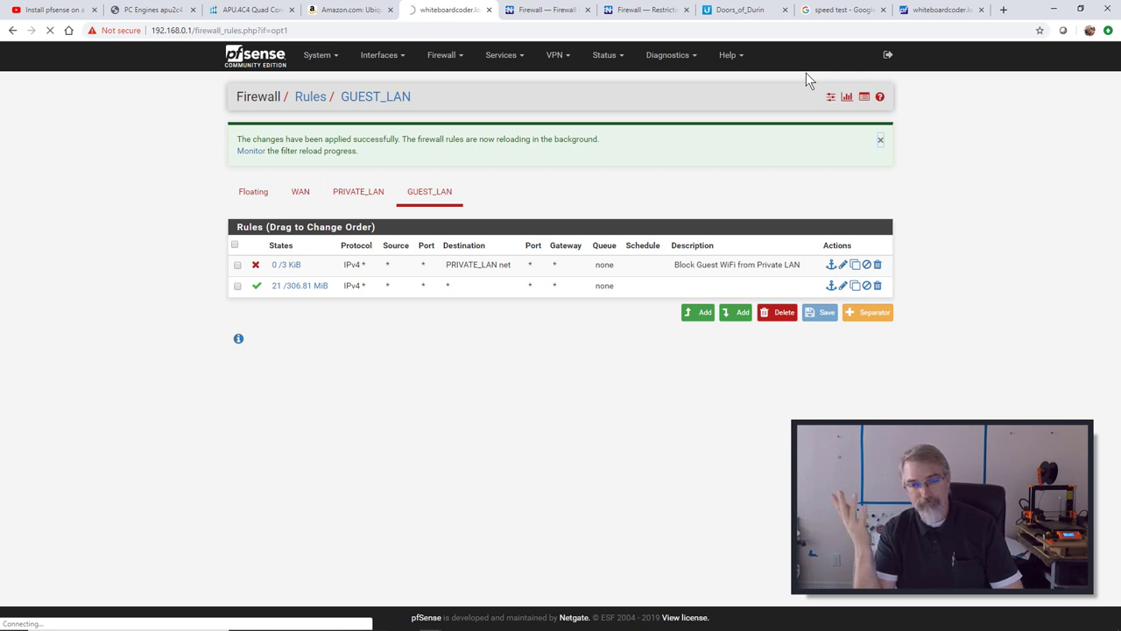
# In the other pfSense browser tab, load 192.168.10.1 and open the GUEST_LAN firewall rules.
pyautogui.click(921, 10)
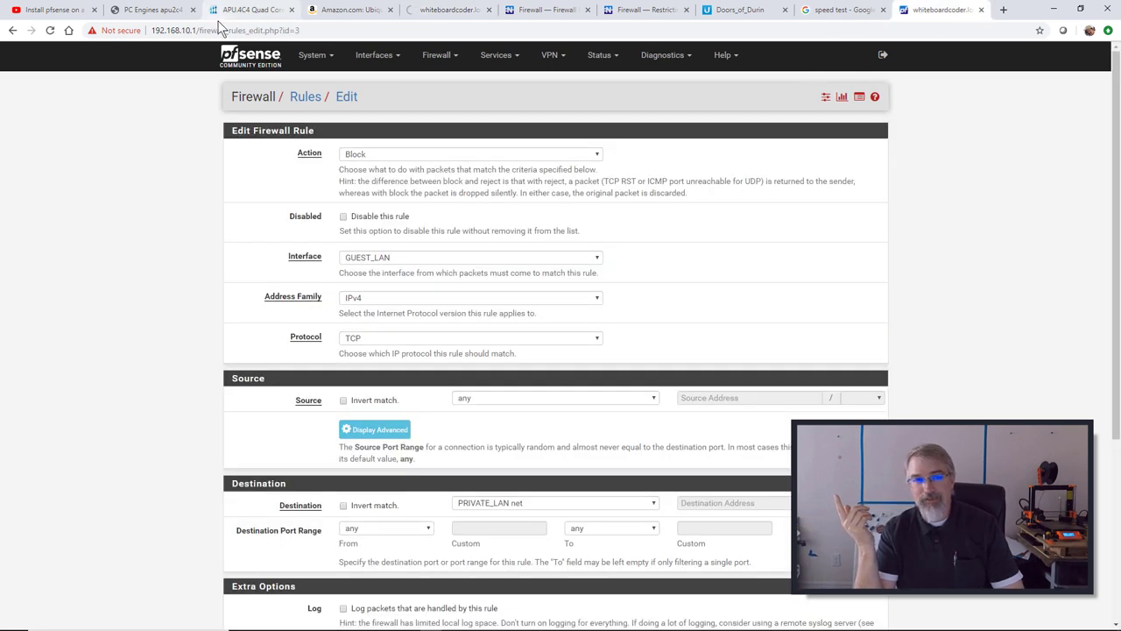
pyautogui.moveTo(202, 31); pyautogui.dragTo(488, 32)
pyautogui.press('BackSpace')
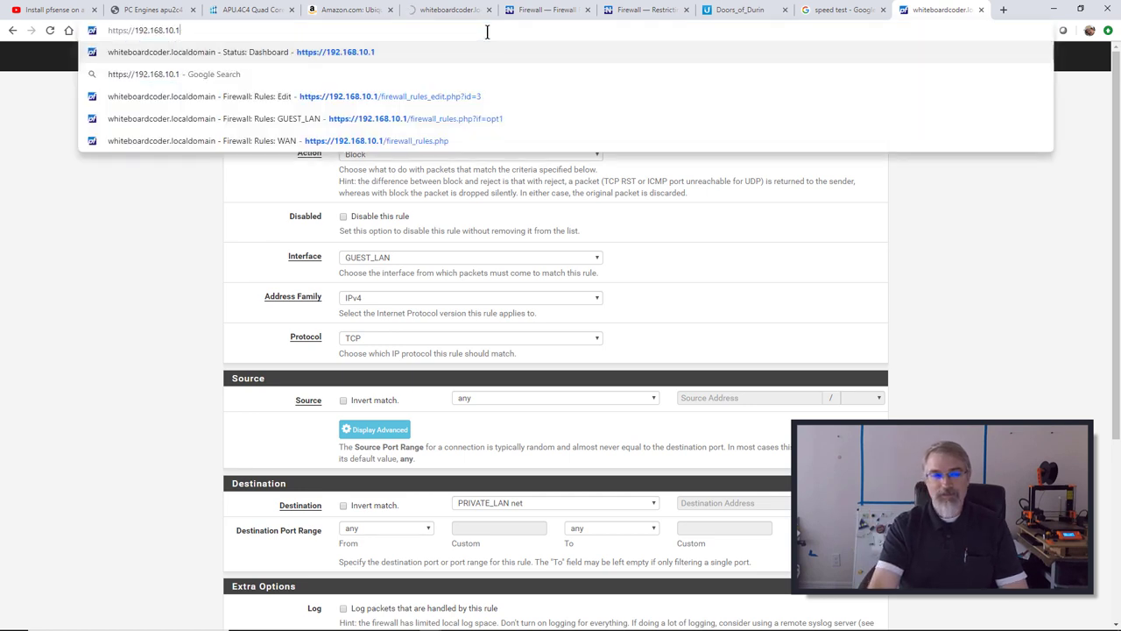
pyautogui.press('Return')
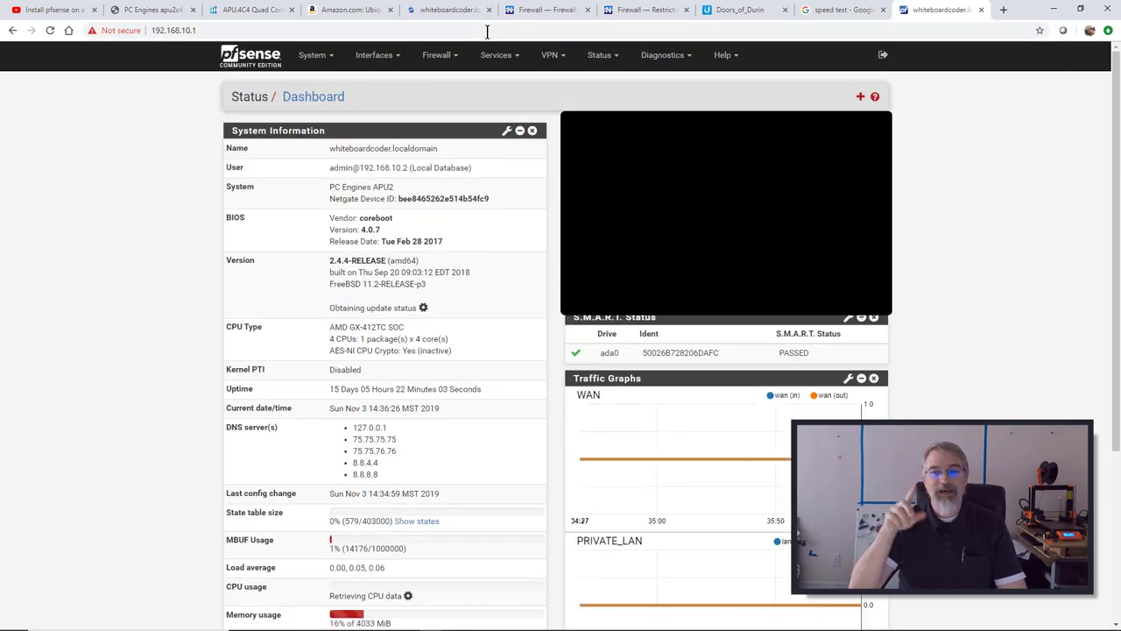
pyautogui.click(433, 62)
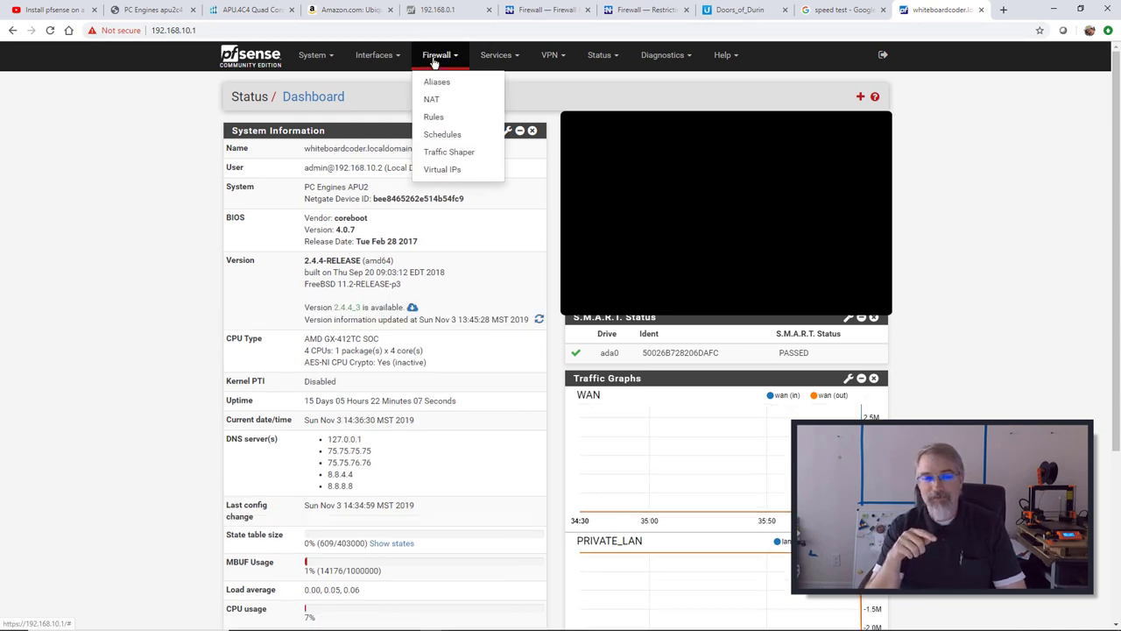
pyautogui.click(436, 117)
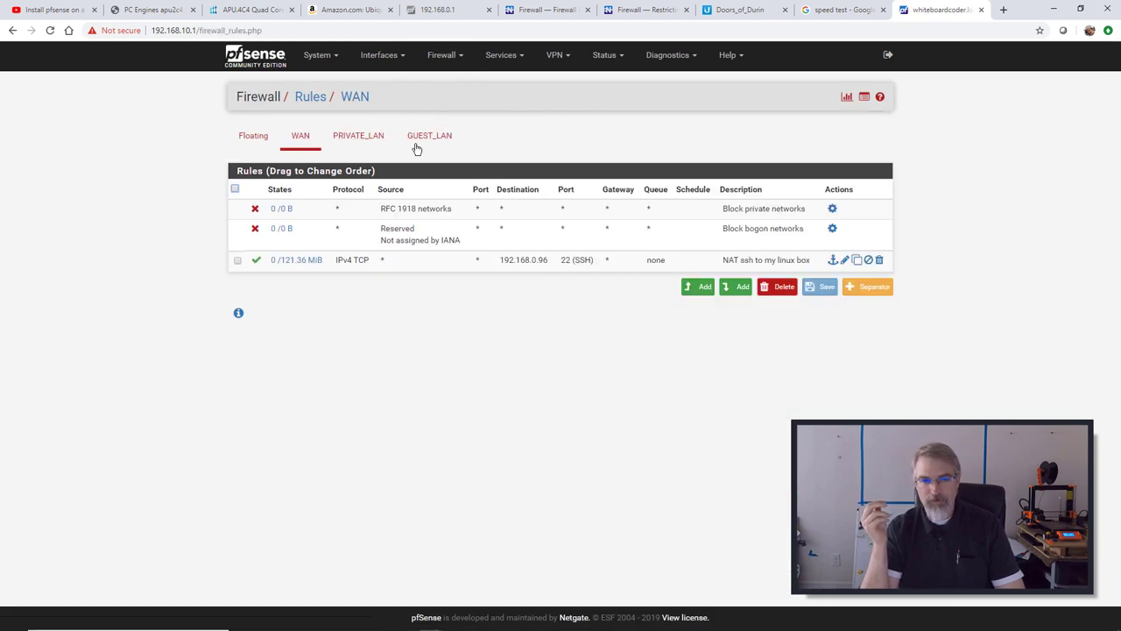
pyautogui.click(429, 136)
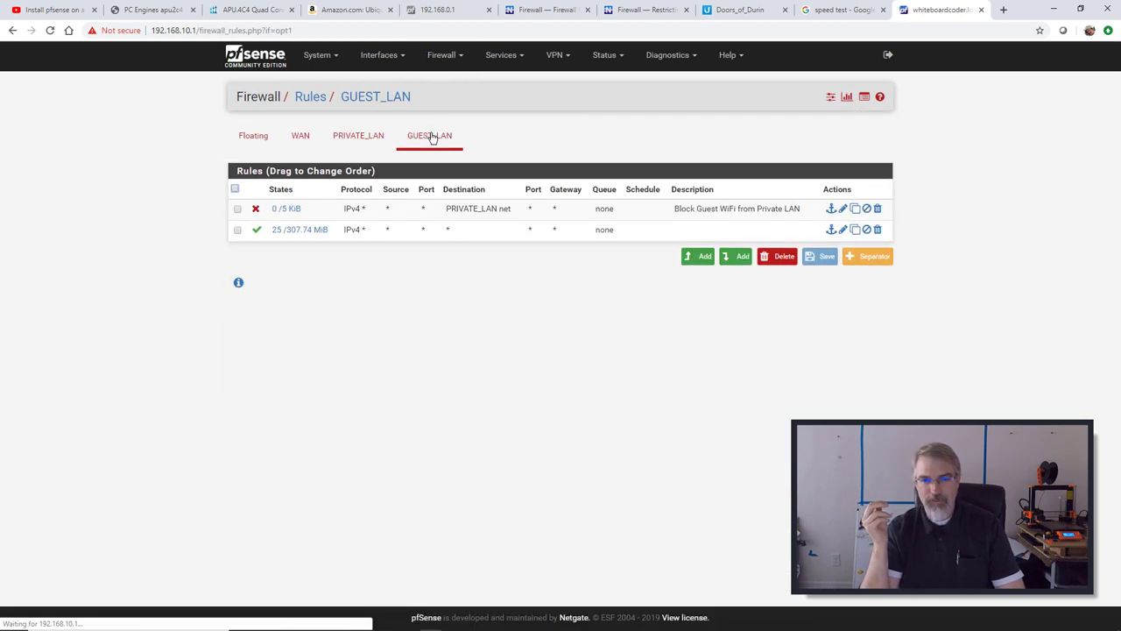
# Start a new firewall rule at the end of the GUEST_LAN list with action Pass and protocol Any.
pyautogui.click(727, 260)
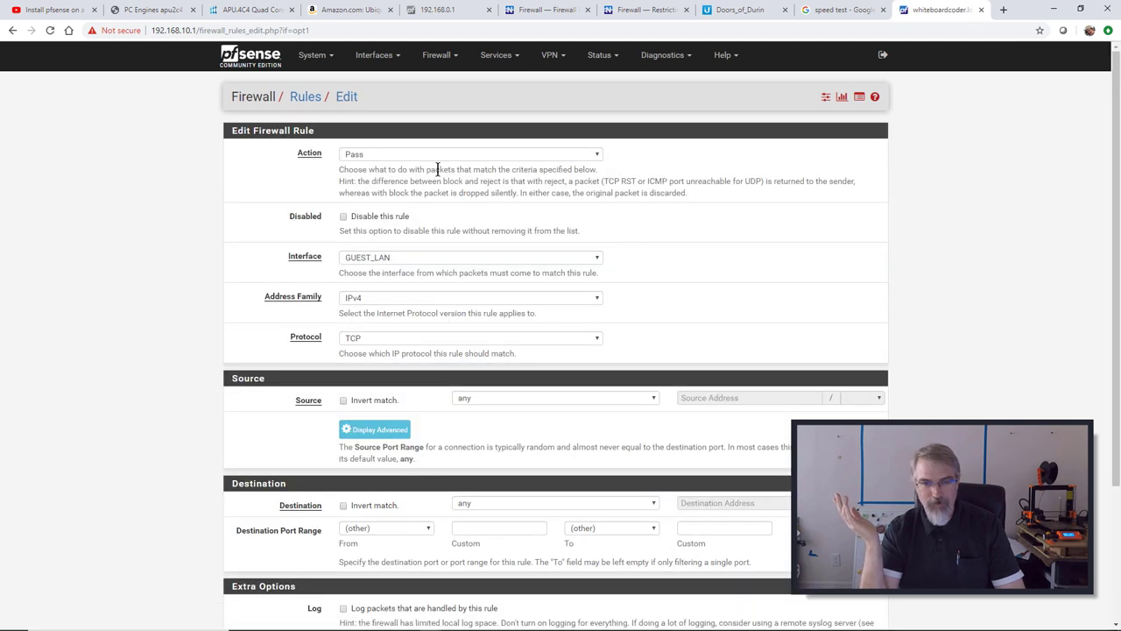
pyautogui.click(435, 154)
pyautogui.click(611, 161)
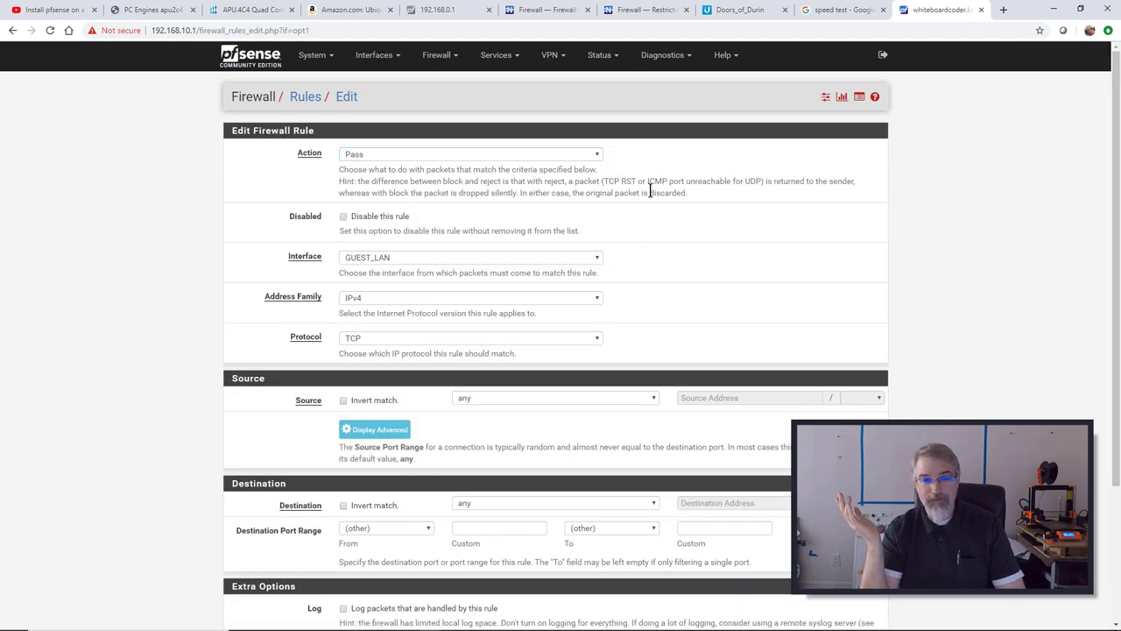
pyautogui.scroll(-1, 479, 339)
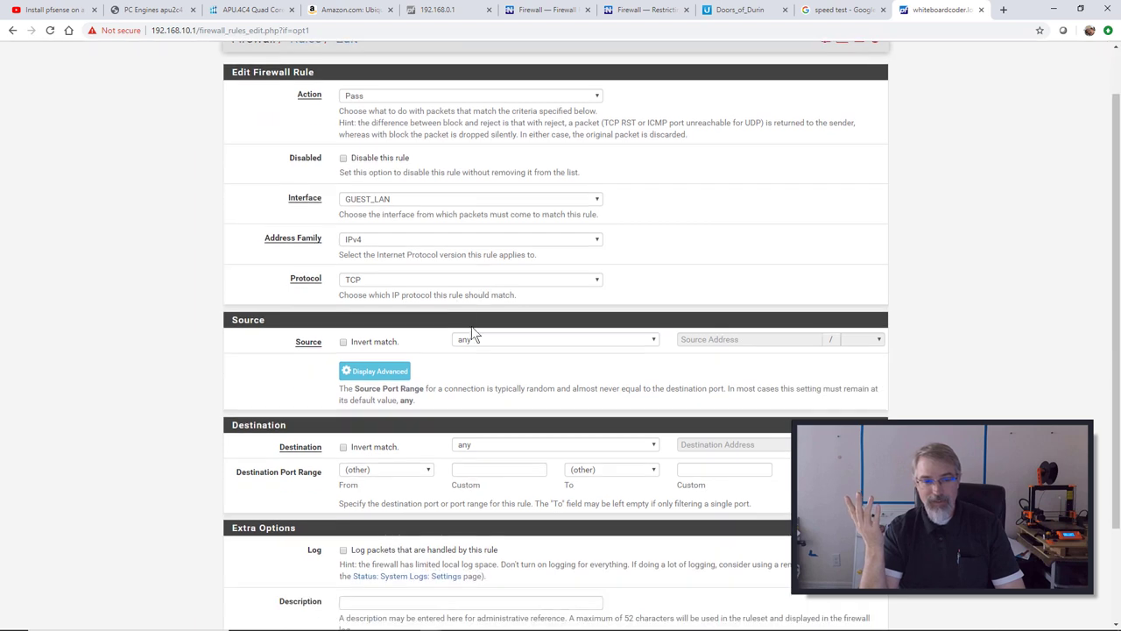
pyautogui.click(449, 282)
pyautogui.click(440, 294)
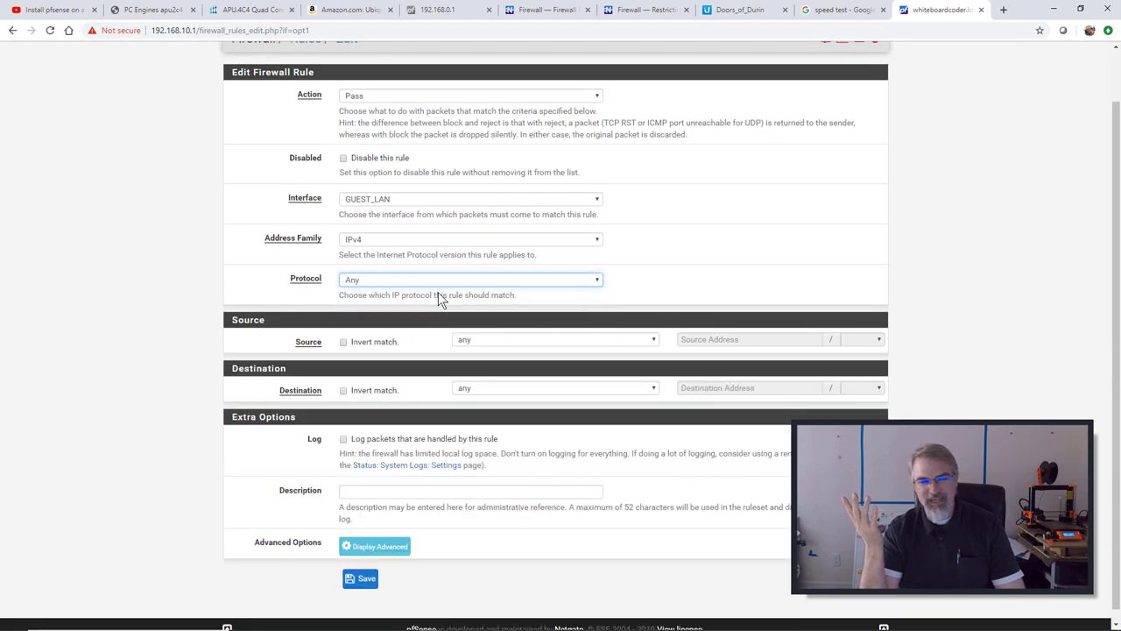
# Keep the rule's source as any and set its destination to the single host 192.168.0.22.
pyautogui.click(487, 338)
pyautogui.click(488, 338)
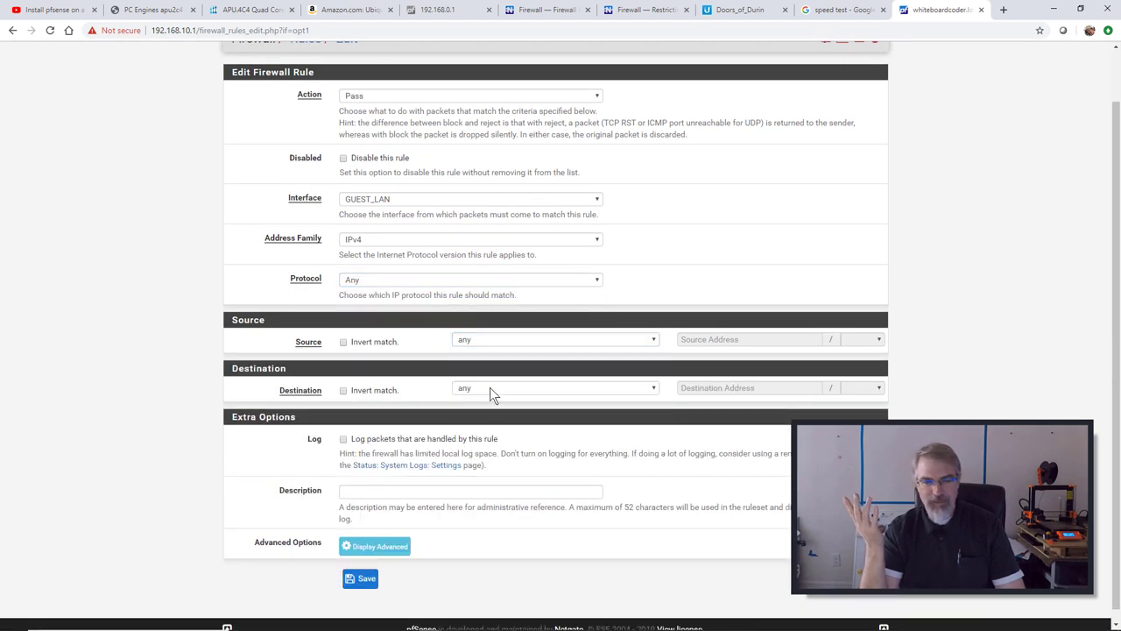
pyautogui.click(491, 388)
pyautogui.click(486, 408)
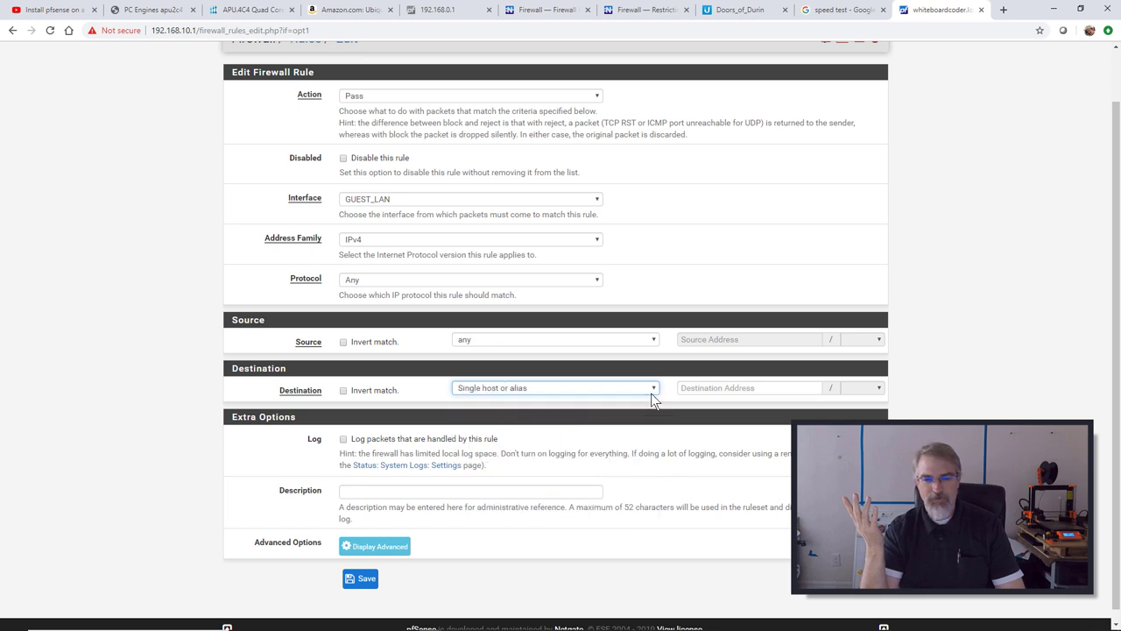
pyautogui.click(688, 387)
pyautogui.write('192')
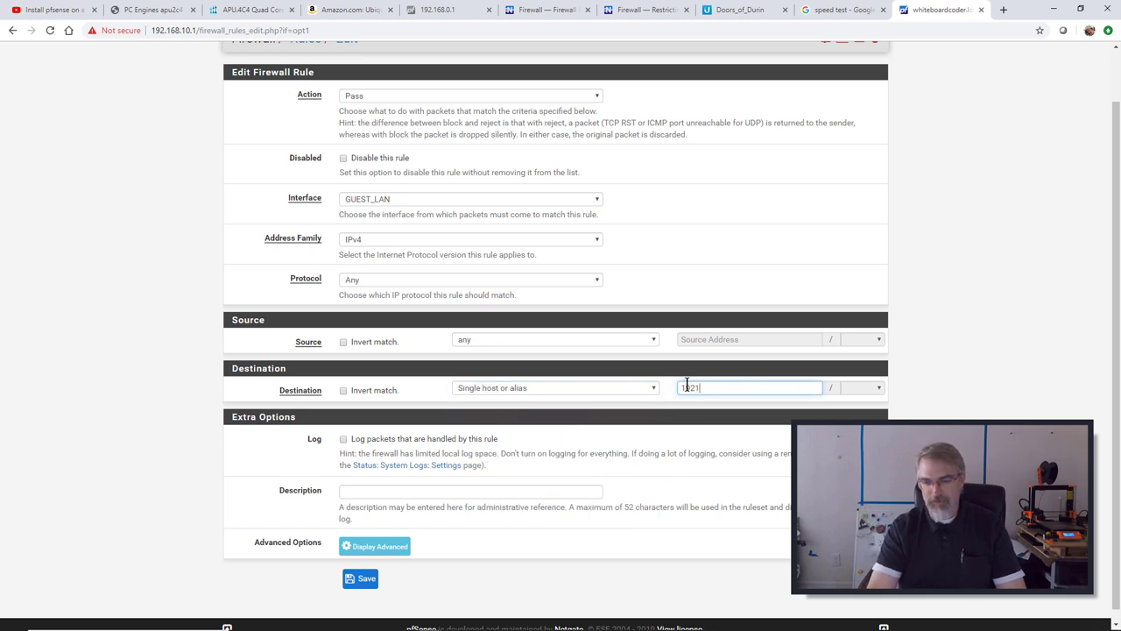
pyautogui.write('.168.0.')
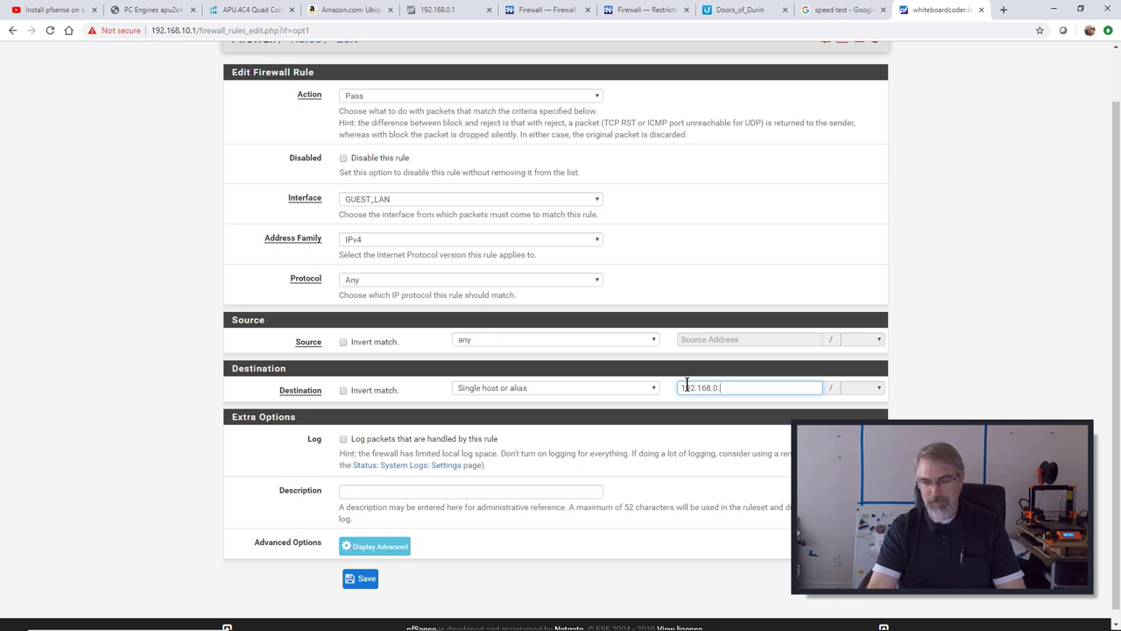
pyautogui.write('22')
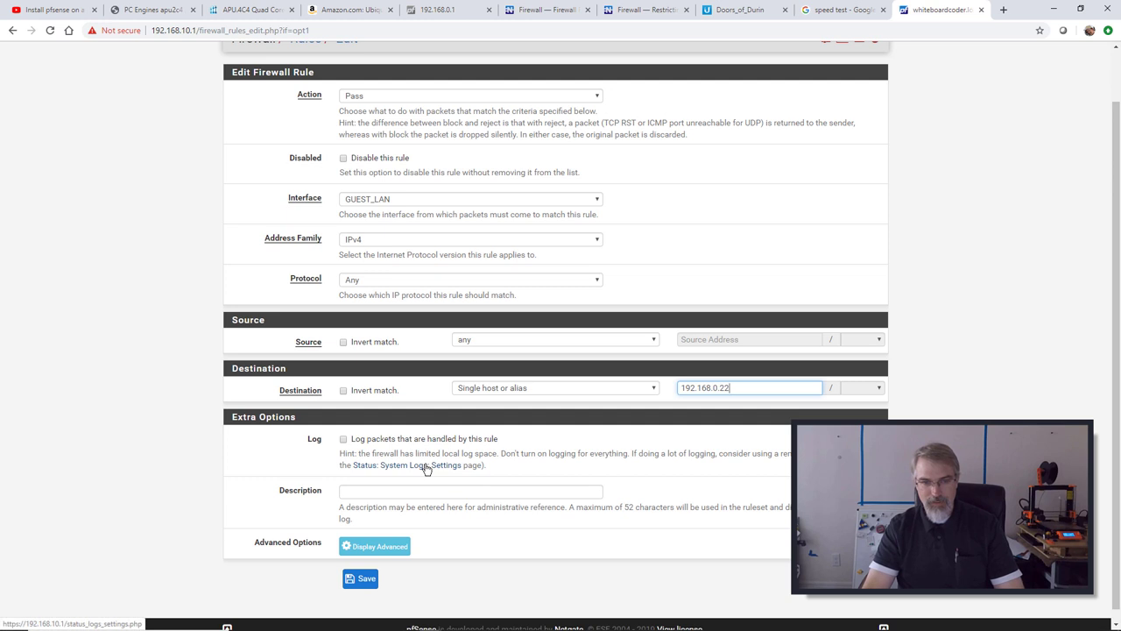
# Describe the rule as "Guest Wifi Access to Printer", save it and apply the firewall changes.
pyautogui.click(403, 488)
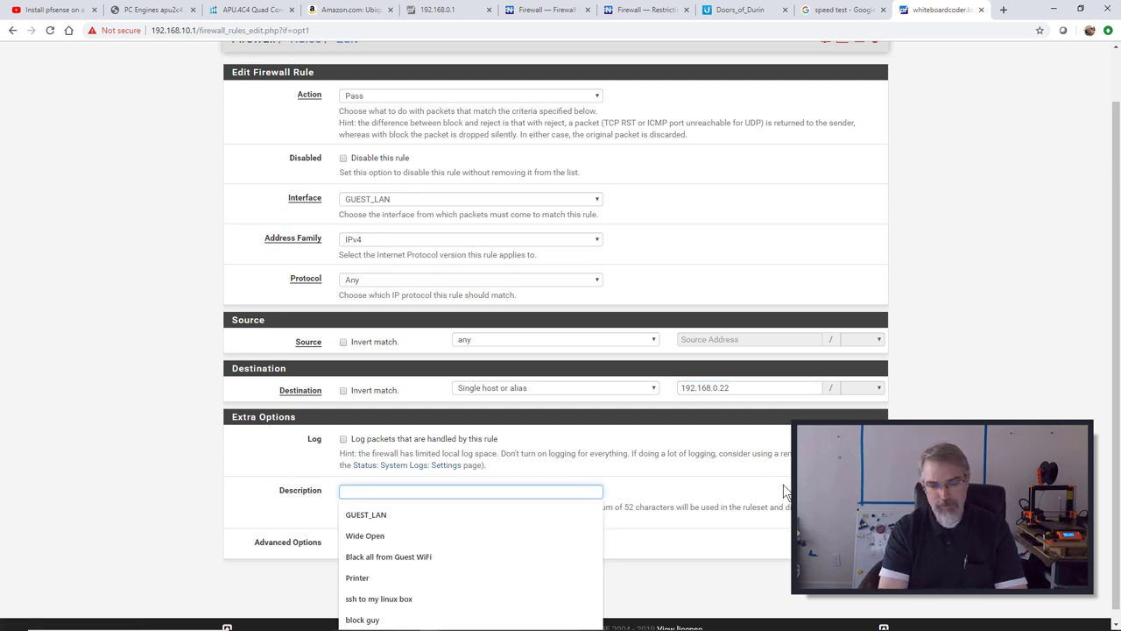
pyautogui.write('Guest Wifi Acces')
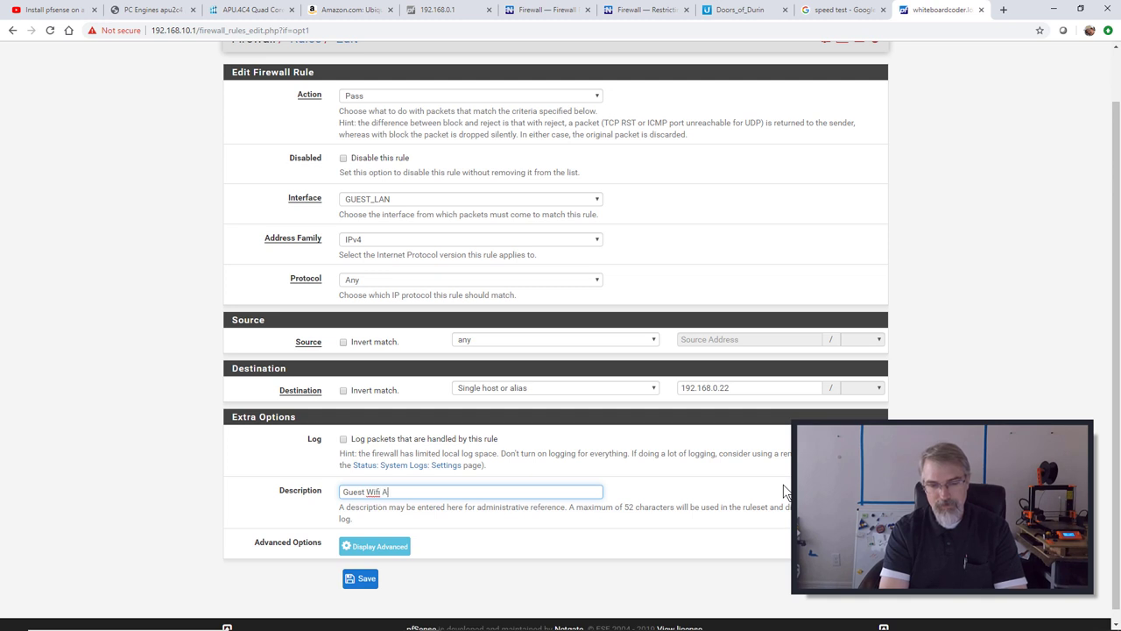
pyautogui.write('s to Printer')
pyautogui.click(369, 579)
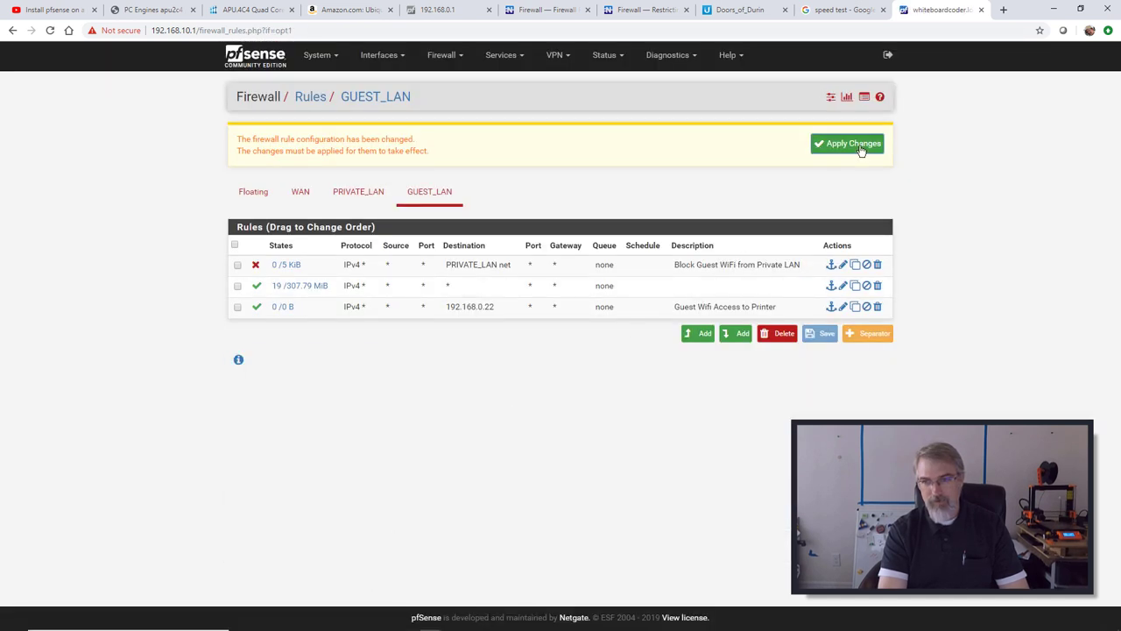
pyautogui.click(850, 143)
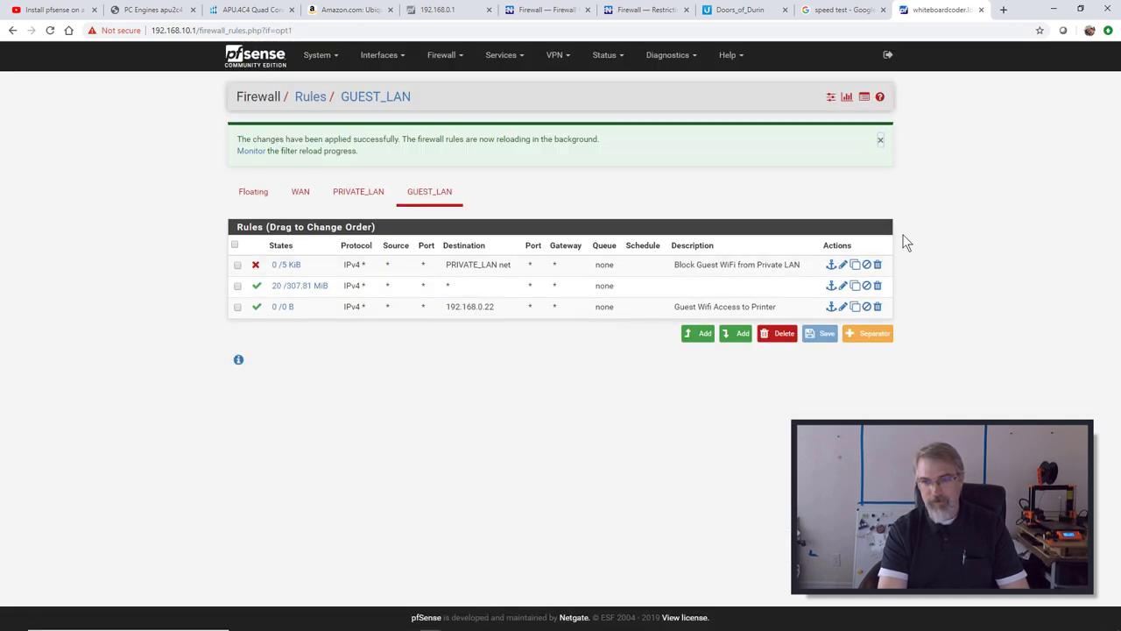
# Switch to the terminal, repeat the ping to 192.168.0.99 and interrupt it.
pyautogui.hotkey('alt', 'Tab')
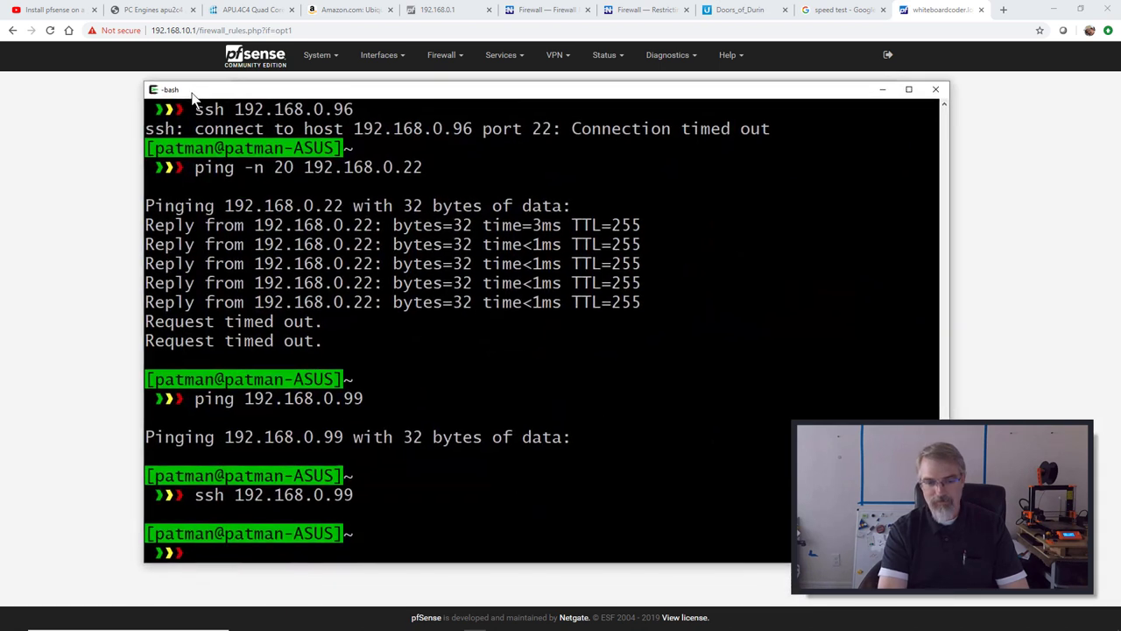
pyautogui.press('Up')
pyautogui.press('Up')
pyautogui.press('Return')
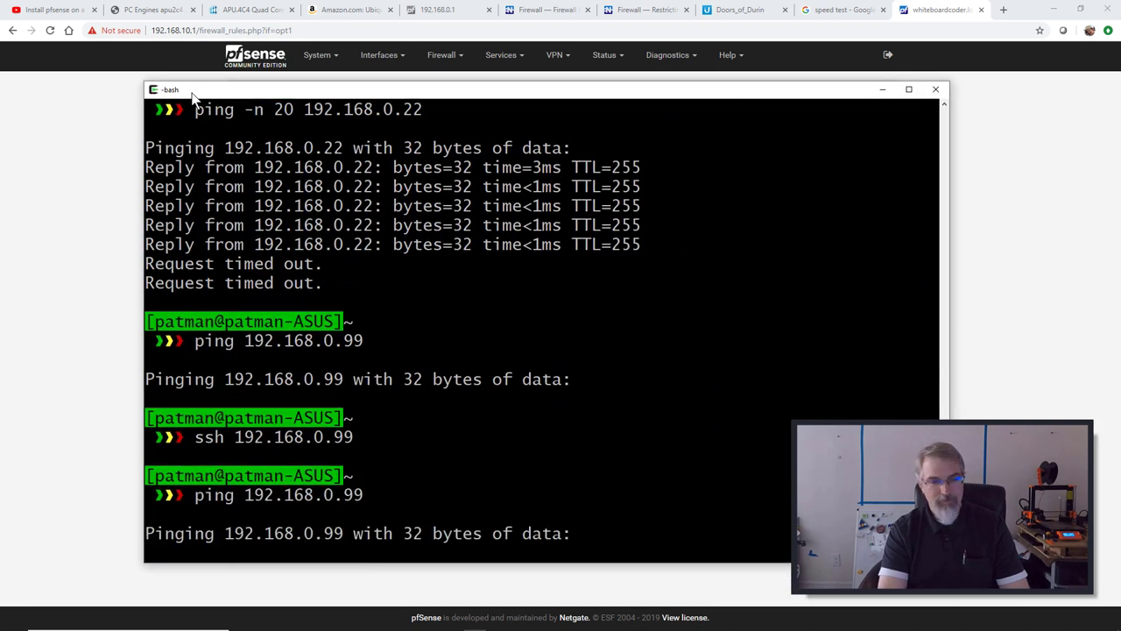
pyautogui.hotkey('ctrl', 'c')
# Ping the printer at 192.168.0.22 from the terminal and return to the GUEST_LAN rules in the browser.
pyautogui.press('Up')
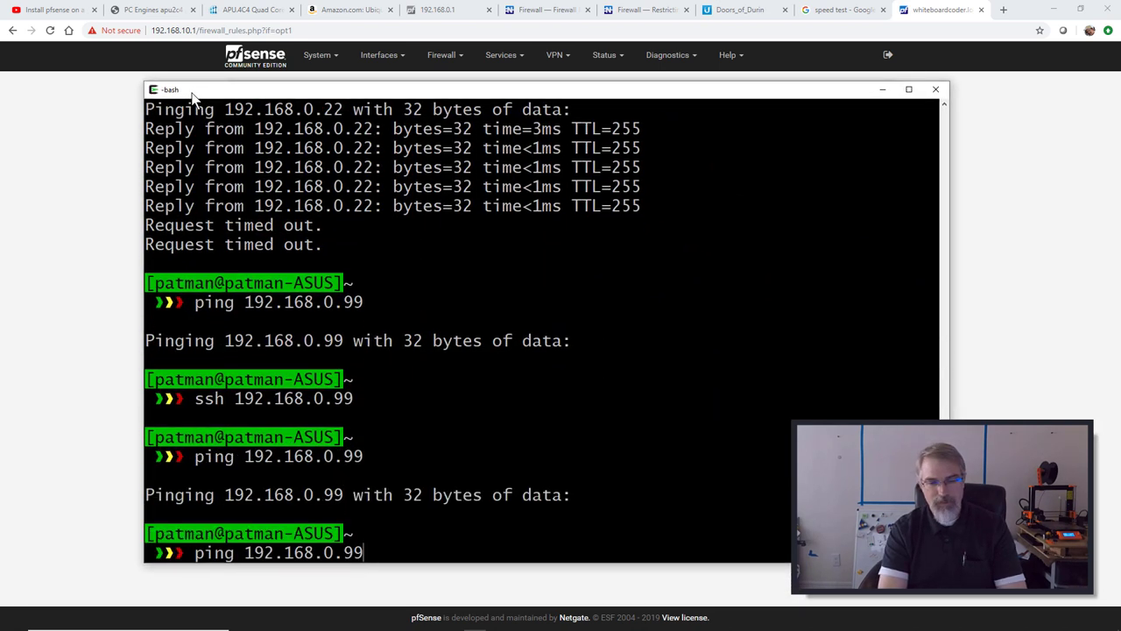
pyautogui.press('BackSpace')
pyautogui.press('BackSpace')
pyautogui.write('22')
pyautogui.press('Return')
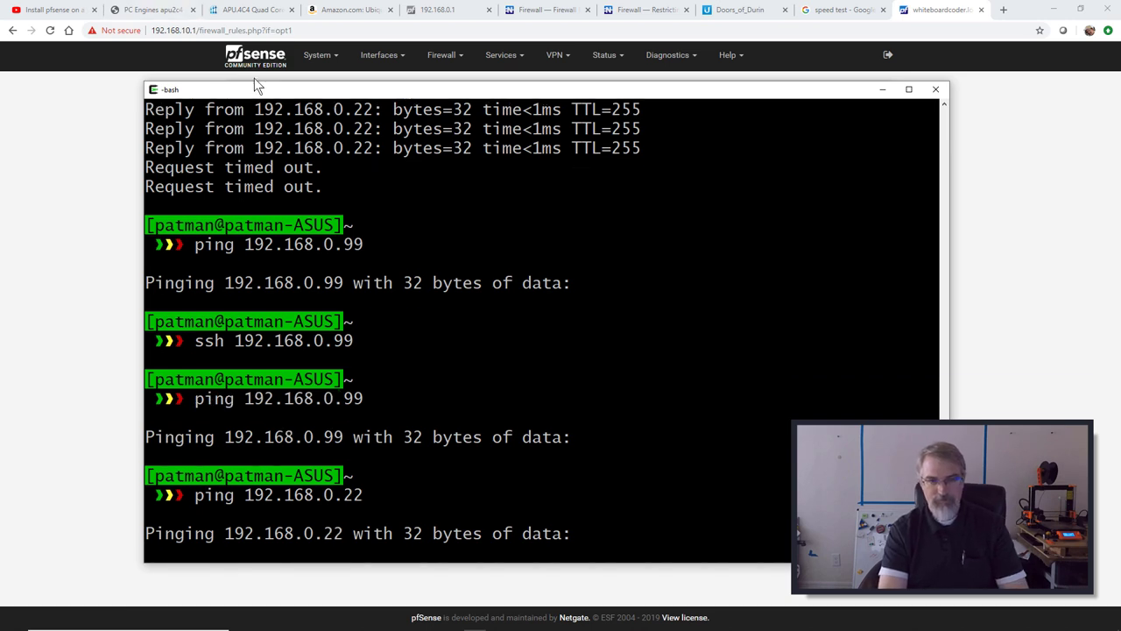
pyautogui.hotkey('alt', 'Tab')
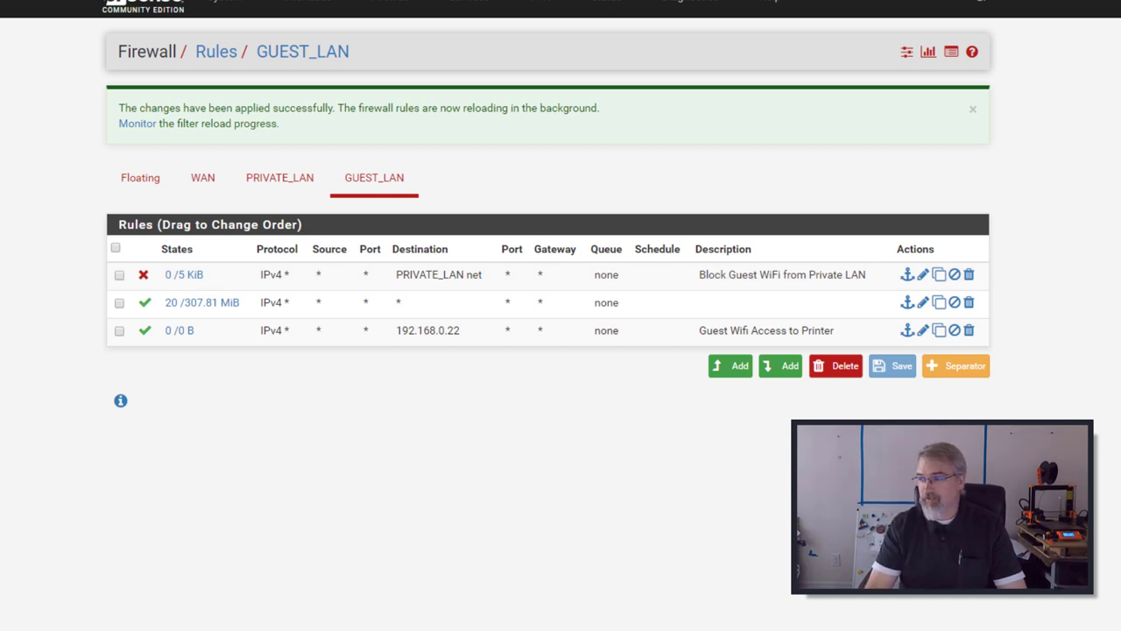
# Move the "Guest Wifi Access to Printer" rule above the private LAN block rule, save the order and apply the changes.
pyautogui.click(658, 340)
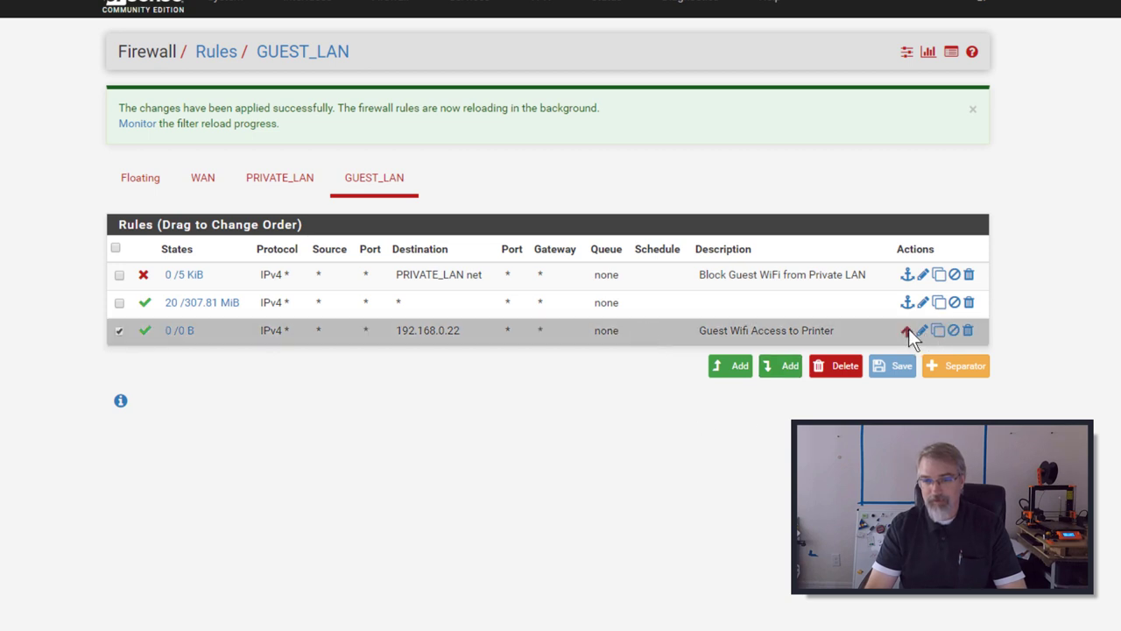
pyautogui.moveTo(909, 329); pyautogui.dragTo(865, 271)
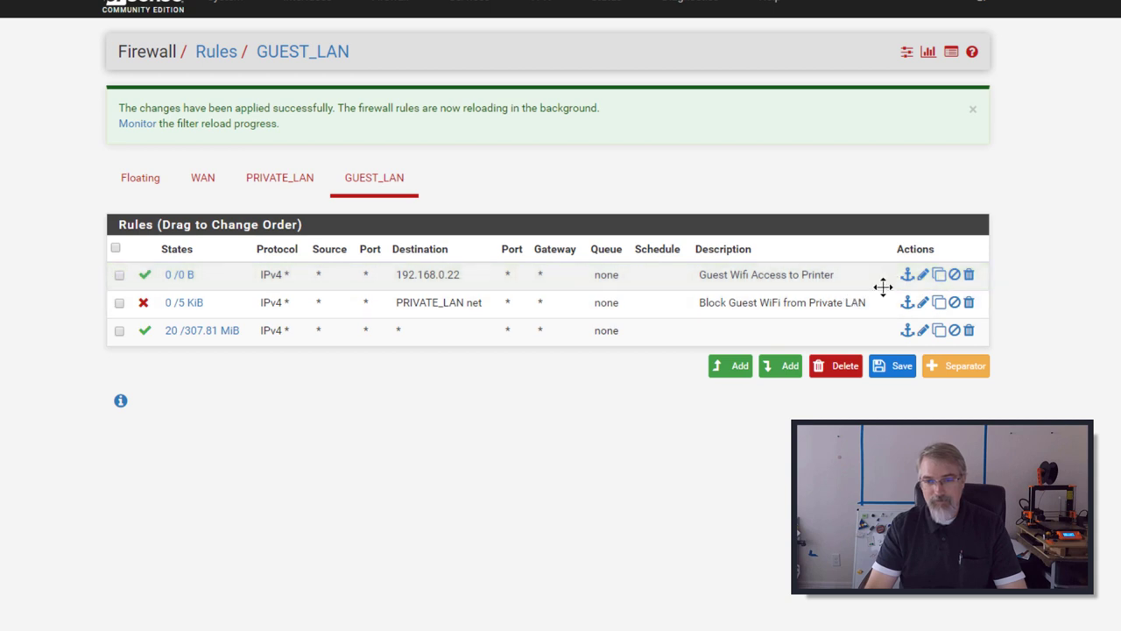
pyautogui.click(893, 368)
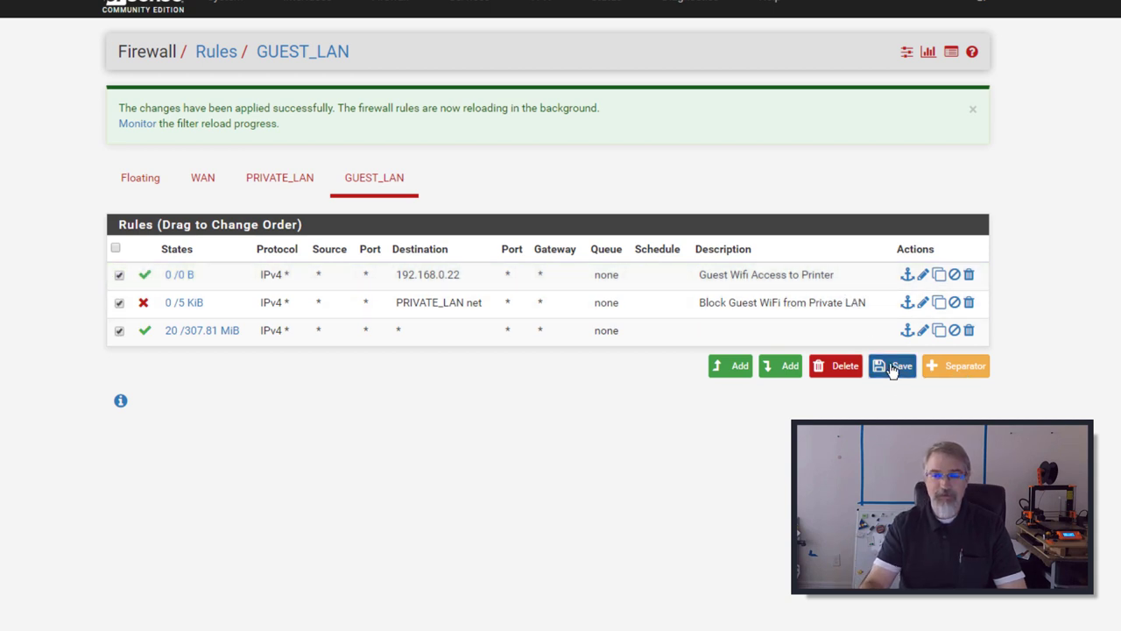
pyautogui.click(936, 119)
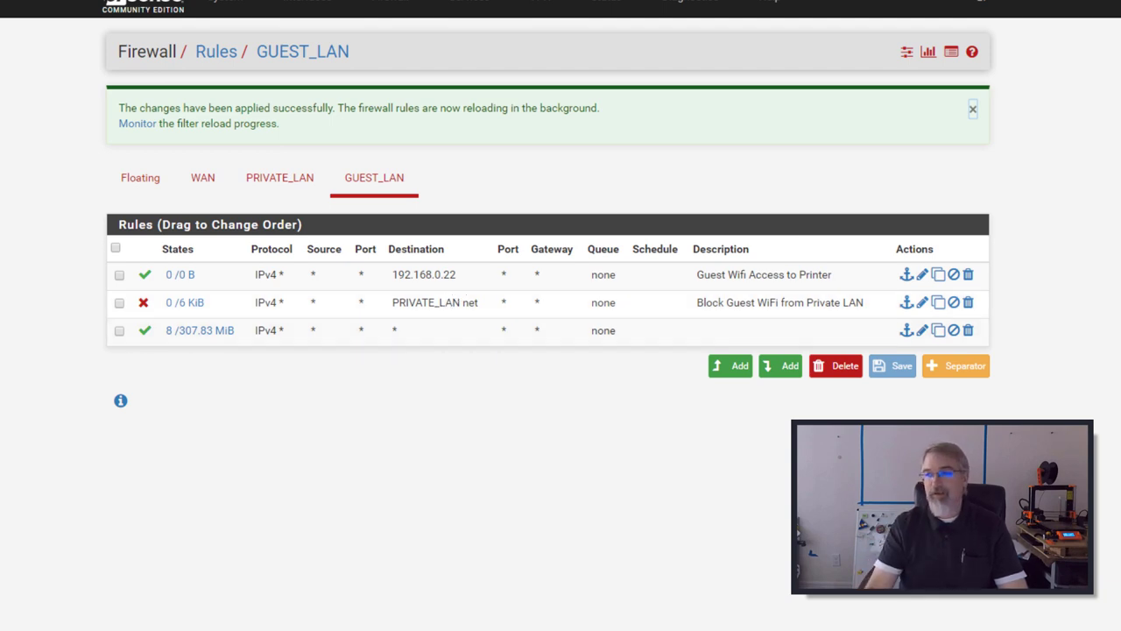
# Bring back the terminal and repeat the ping to 192.168.0.22 with the reordered rules.
pyautogui.hotkey('alt', 'Tab')
pyautogui.moveTo(361, 35); pyautogui.dragTo(324, 42)
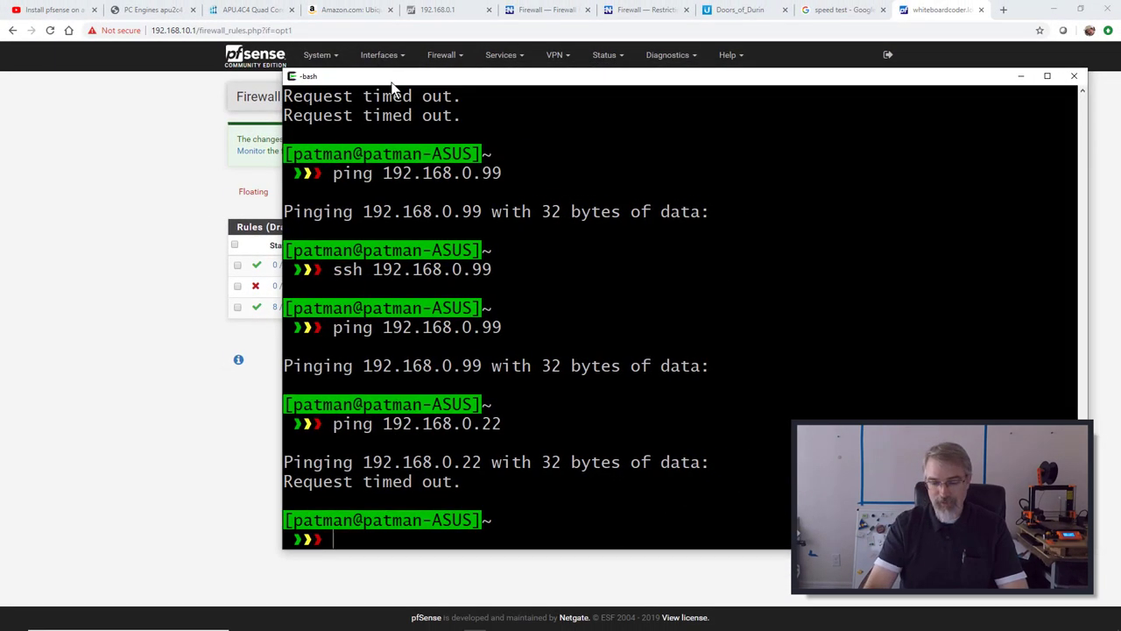
pyautogui.press('Up')
pyautogui.press('Return')
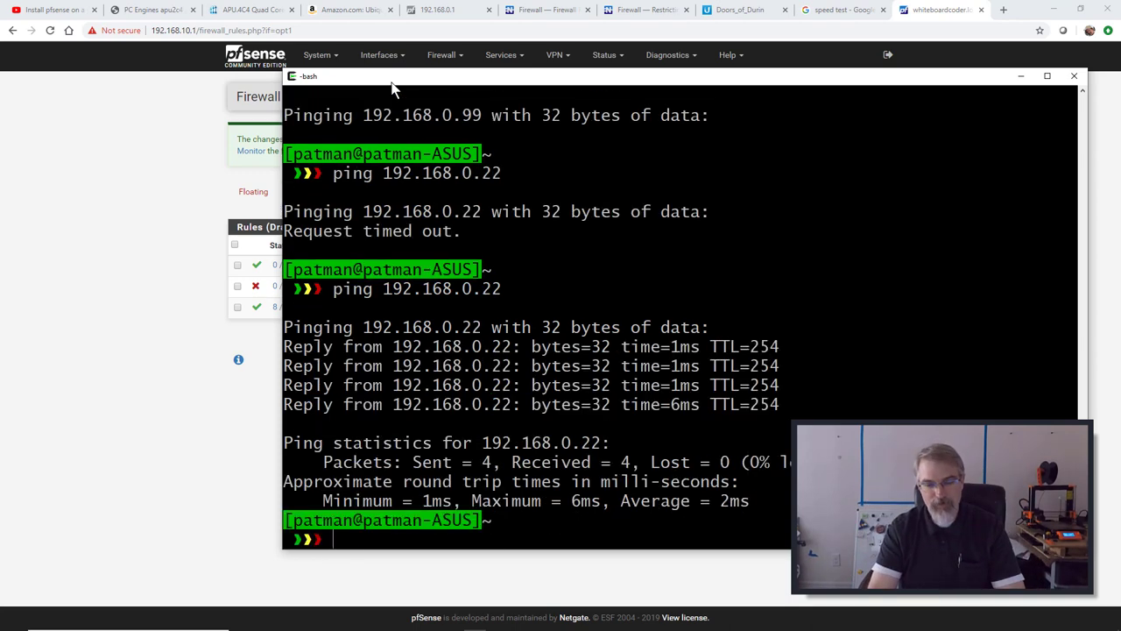
pyautogui.hotkey('ctrl', 'c')
# Ping 192.168.0.99 from the terminal, interrupt it and move the terminal off the rules page.
pyautogui.press('Up')
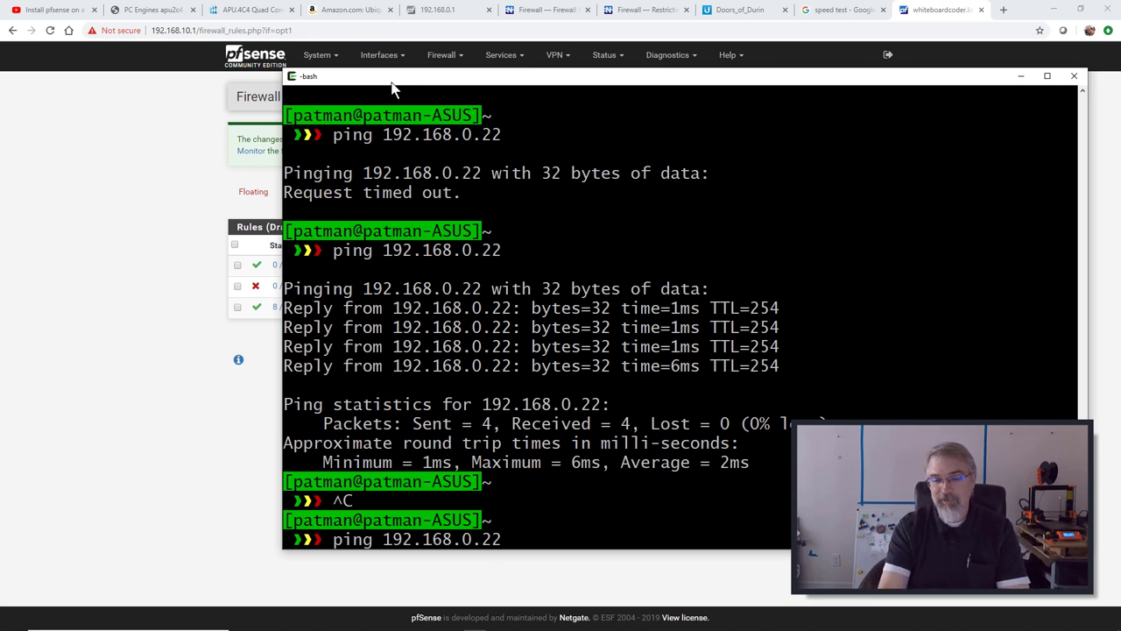
pyautogui.press('BackSpace')
pyautogui.press('BackSpace')
pyautogui.write('99')
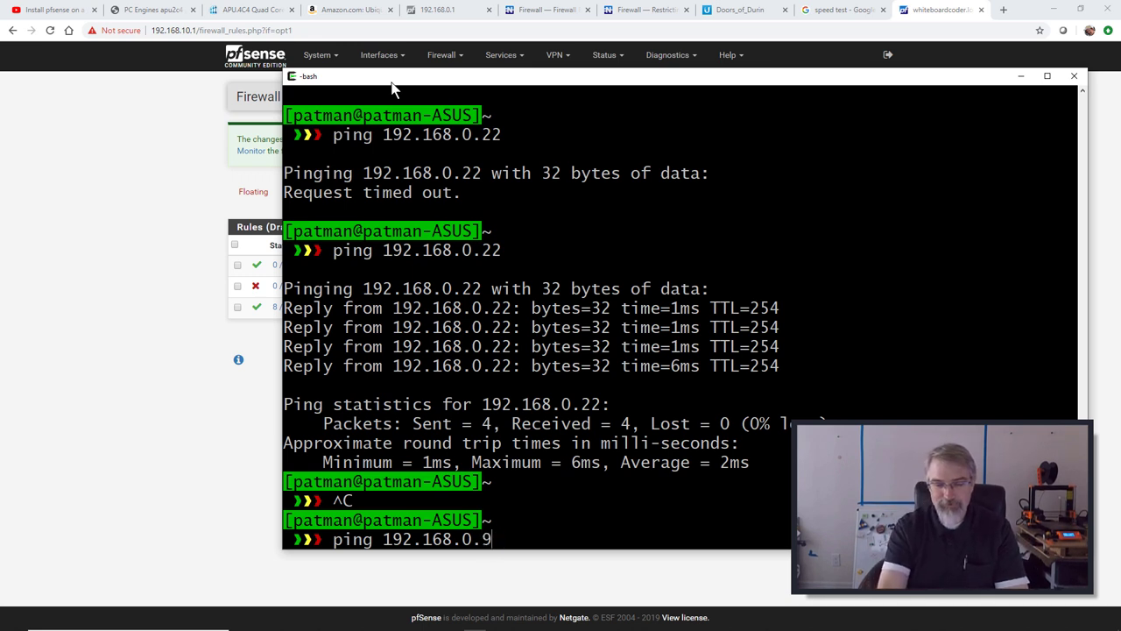
pyautogui.press('Return')
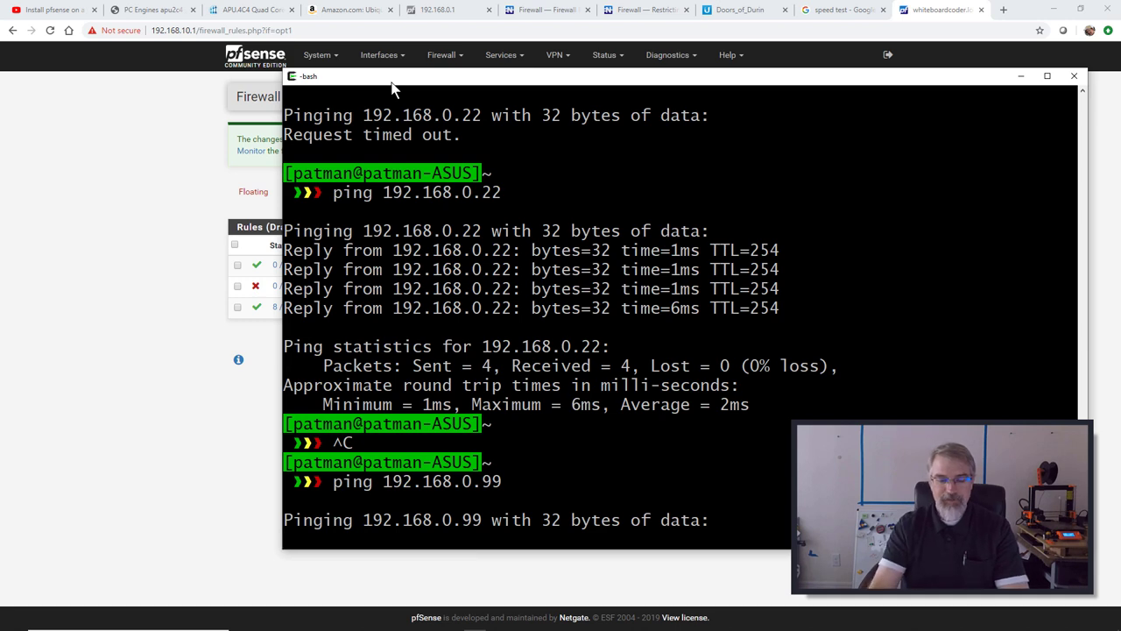
pyautogui.hotkey('ctrl', 'c')
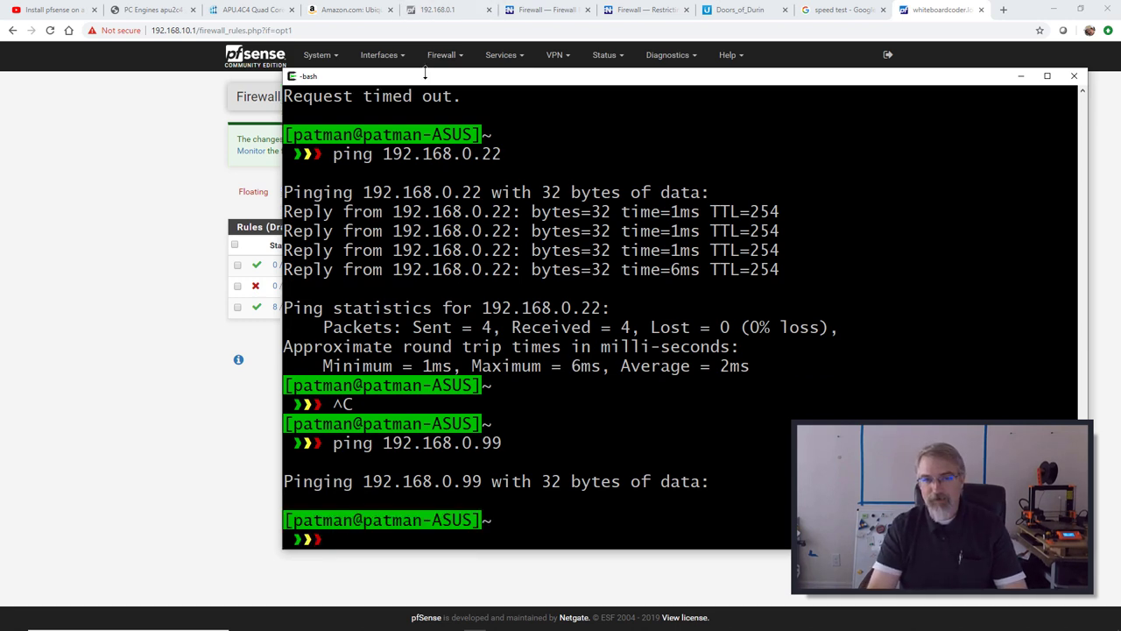
pyautogui.moveTo(428, 80); pyautogui.dragTo(1120, 85)
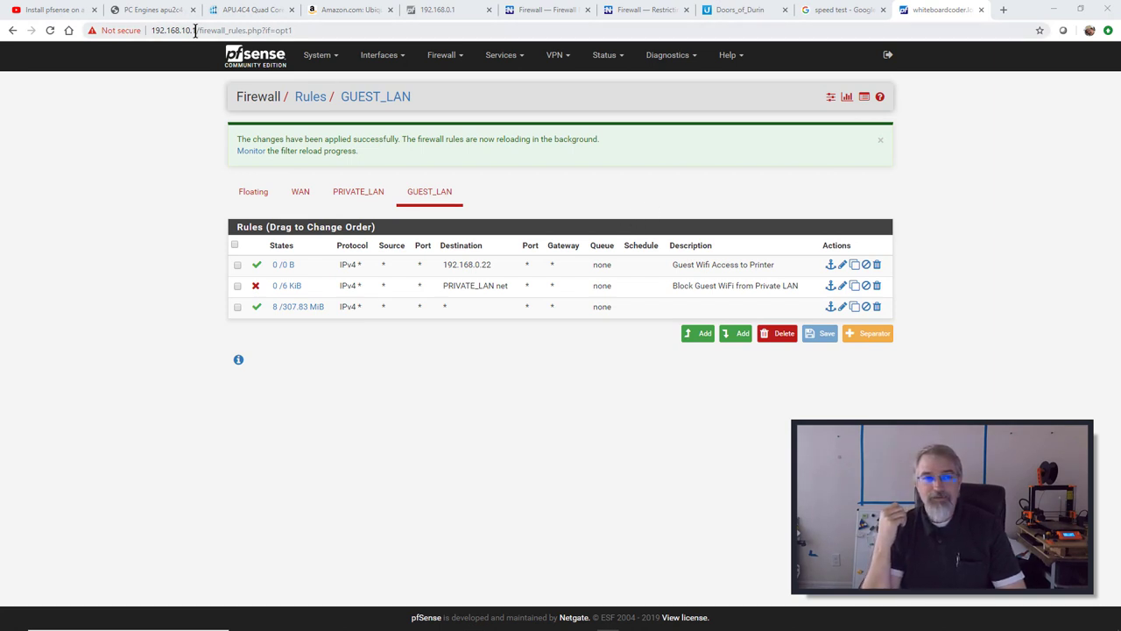
# Consult the Netgate guide on restricting webGUI access and examine the destination and ports of the PRIVATE_LAN Anti-Lockout Rule.
pyautogui.moveTo(194, 30); pyautogui.dragTo(151, 30)
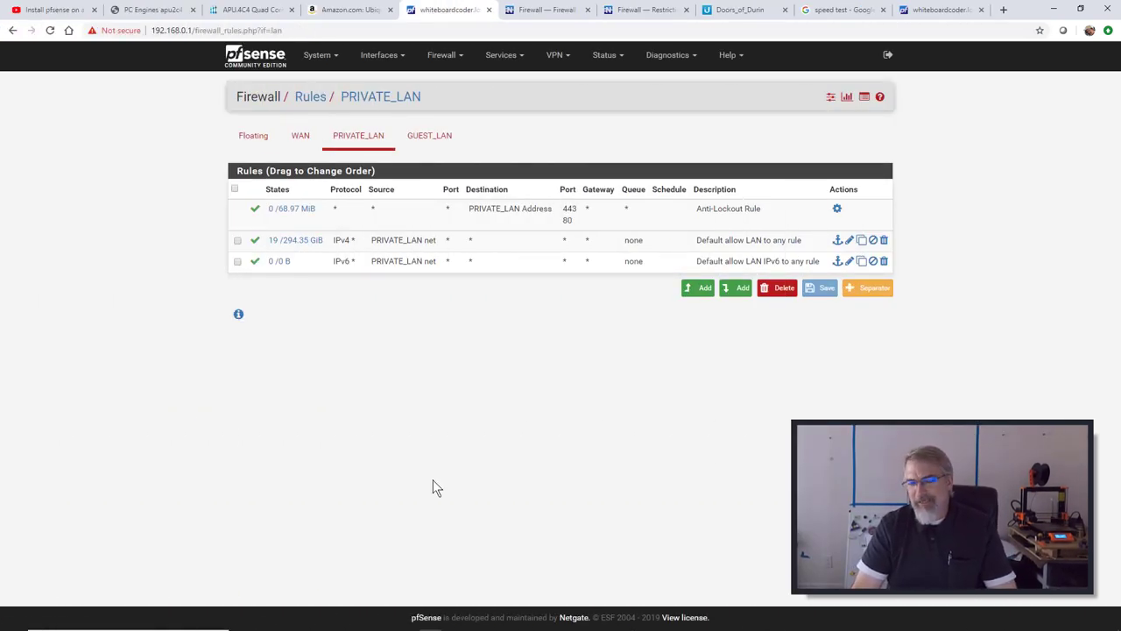
pyautogui.click(652, 13)
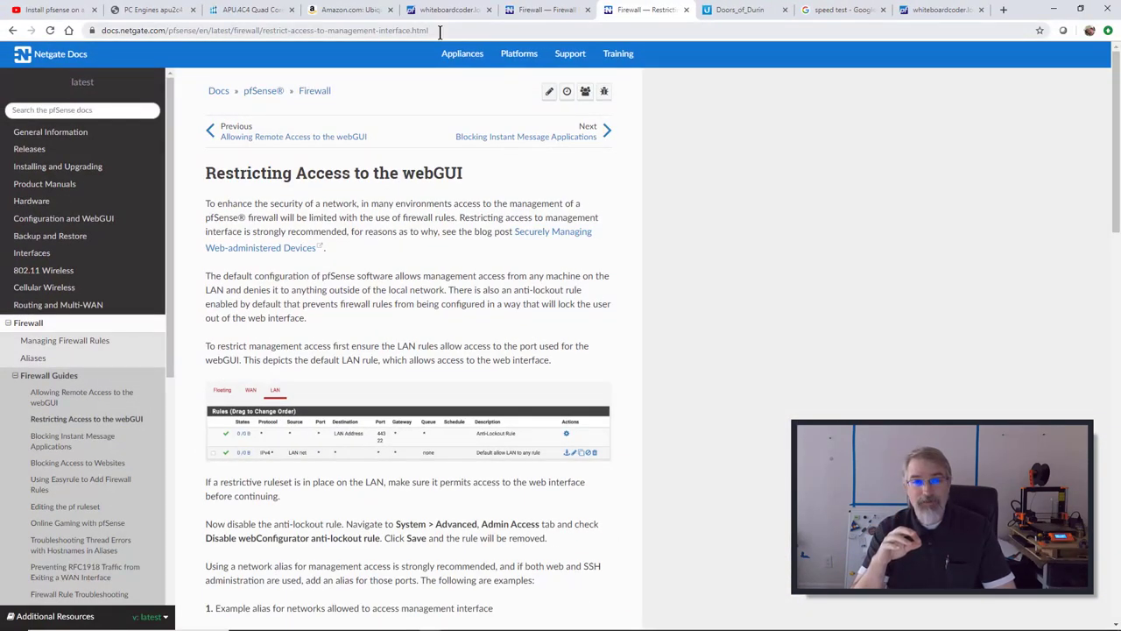
pyautogui.scroll(-3, 487, 263)
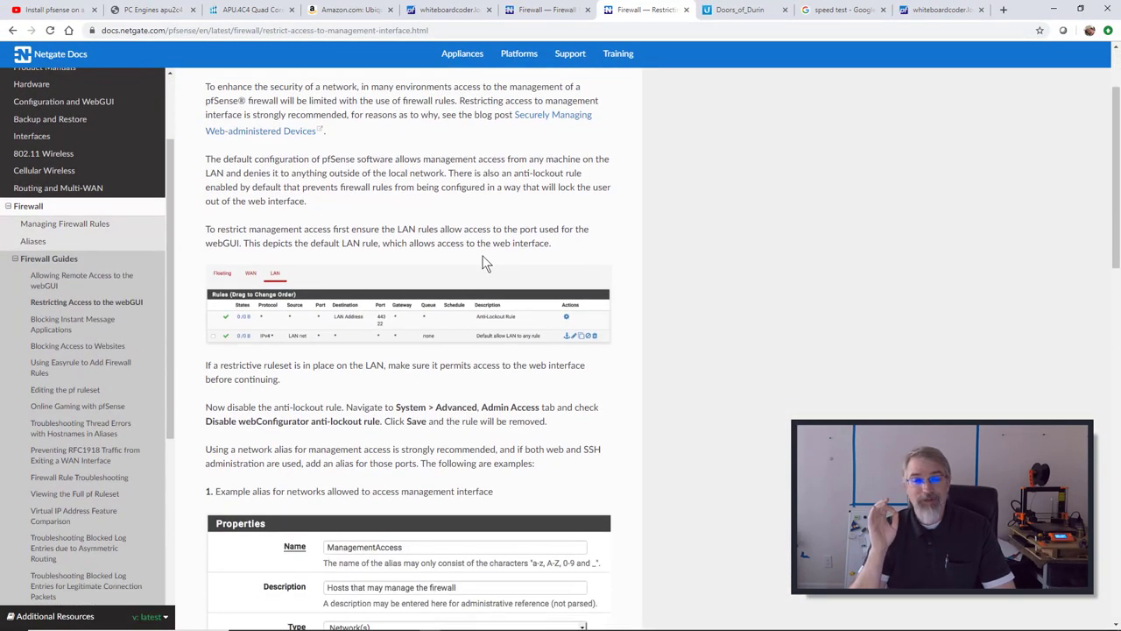
pyautogui.scroll(-3, 487, 263)
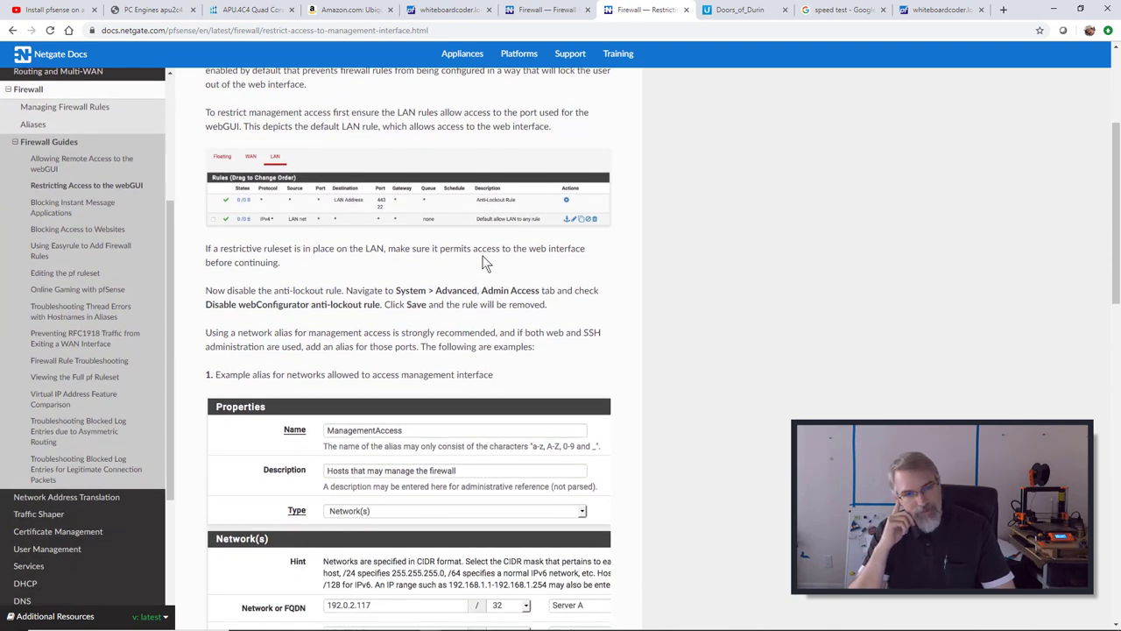
pyautogui.click(448, 10)
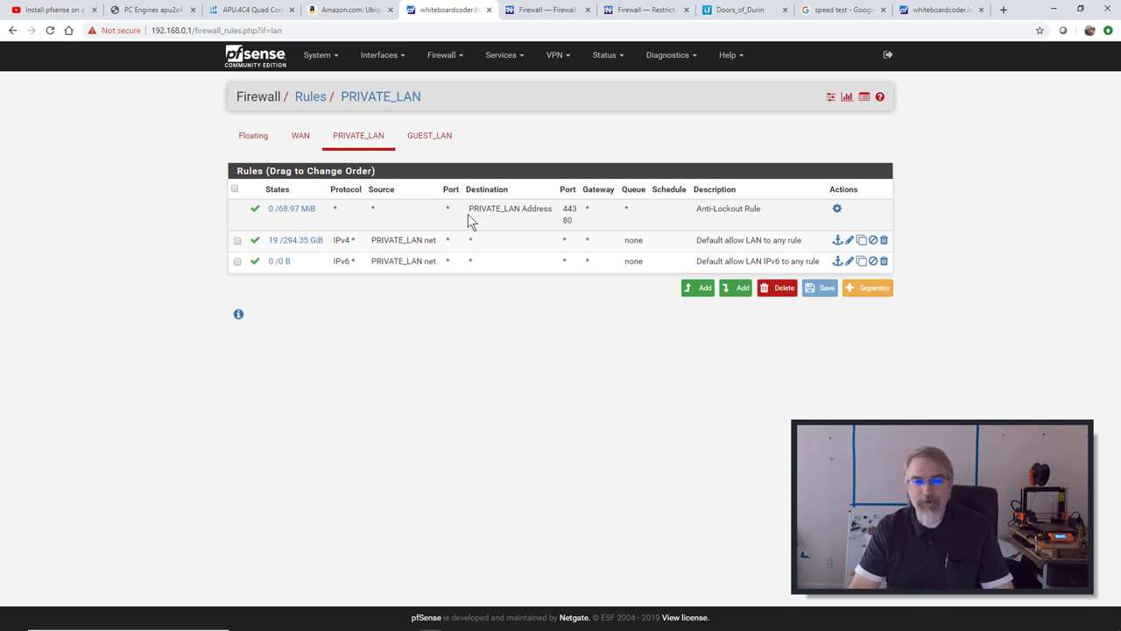
pyautogui.moveTo(468, 209); pyautogui.dragTo(621, 221)
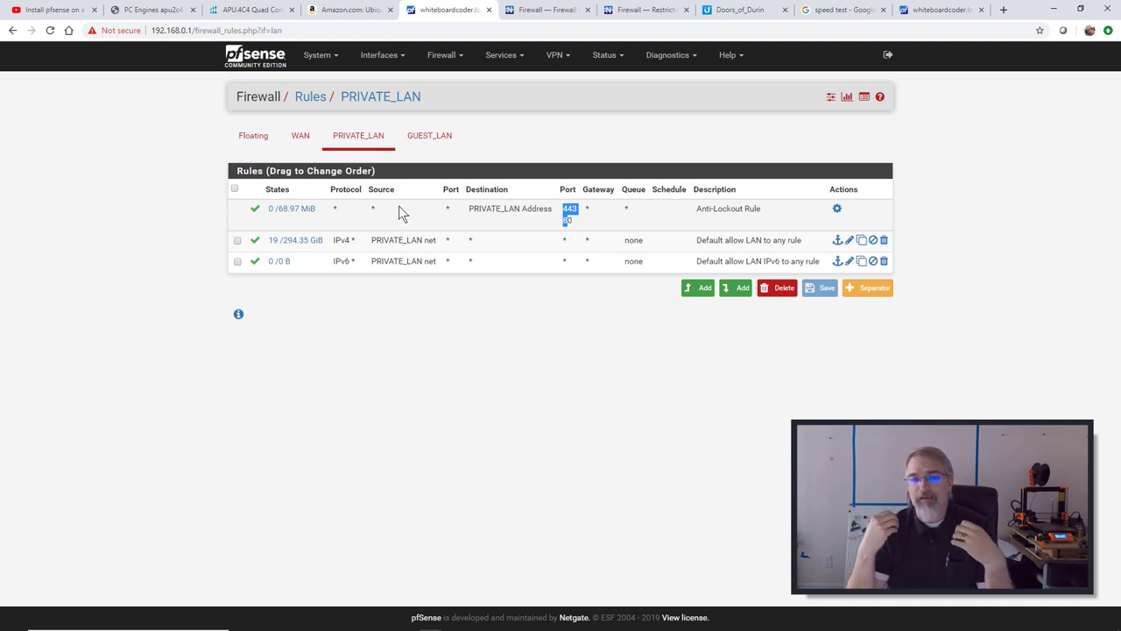
# Check the Netgate guide on restricting webGUI access again and view the GUEST_LAN firewall rules.
pyautogui.click(646, 11)
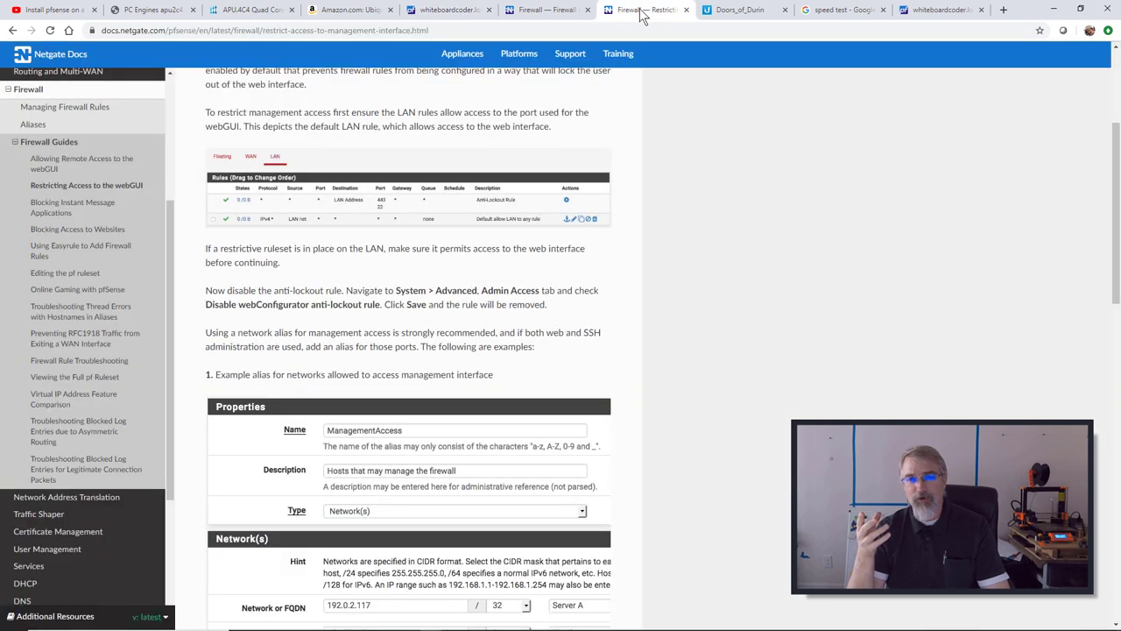
pyautogui.click(445, 13)
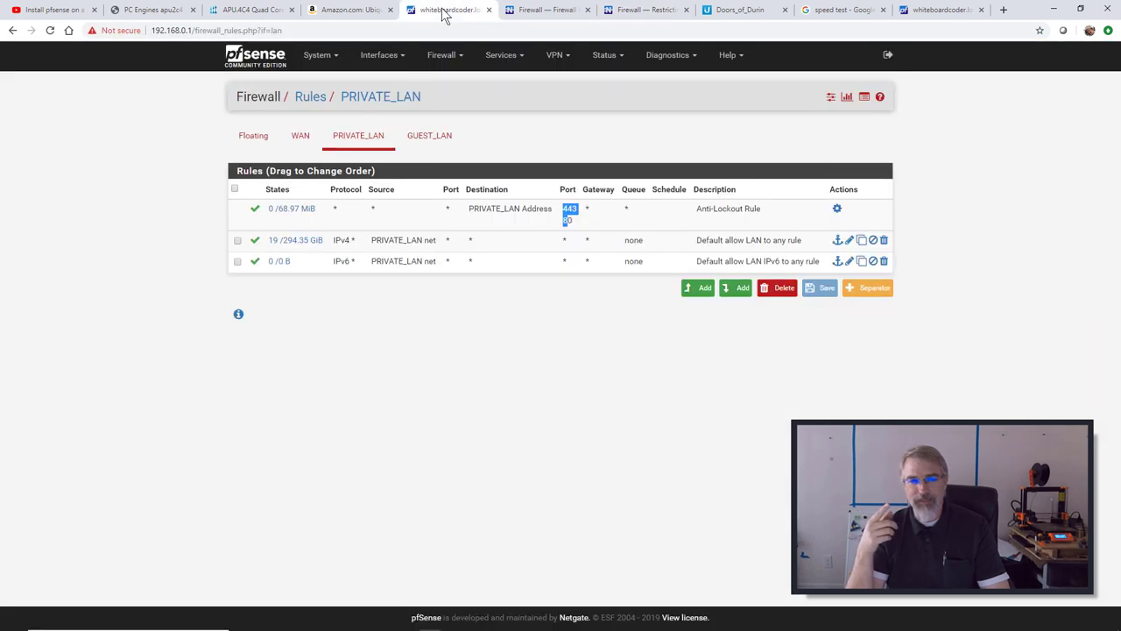
pyautogui.click(442, 140)
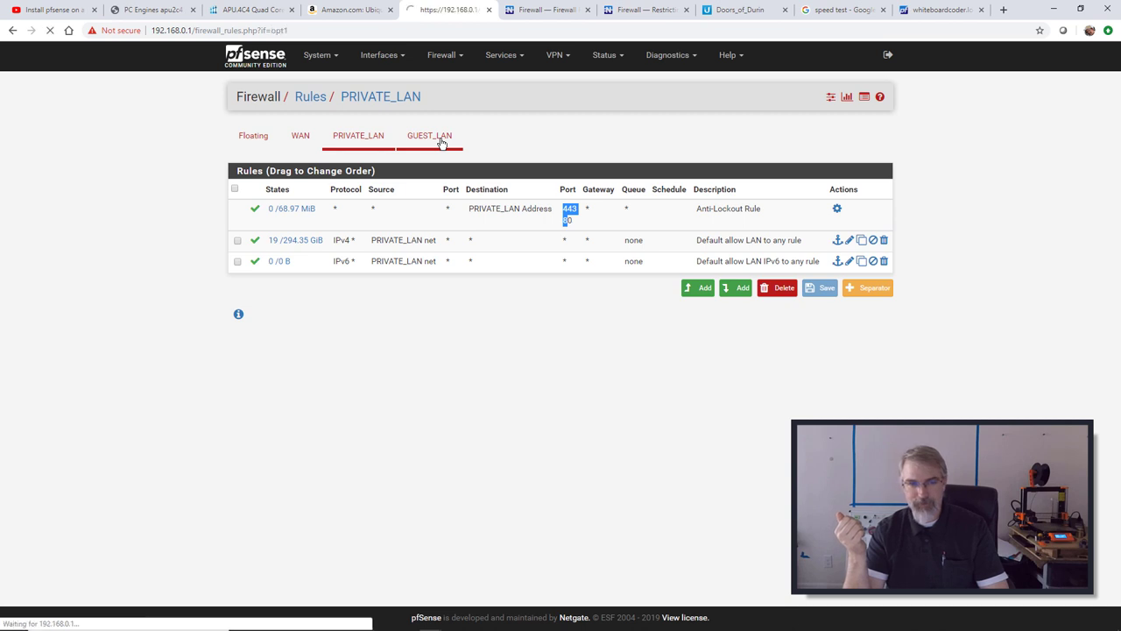
# Create a new IP firewall alias named ManagementAccess, following the example in the Netgate guide.
pyautogui.click(448, 58)
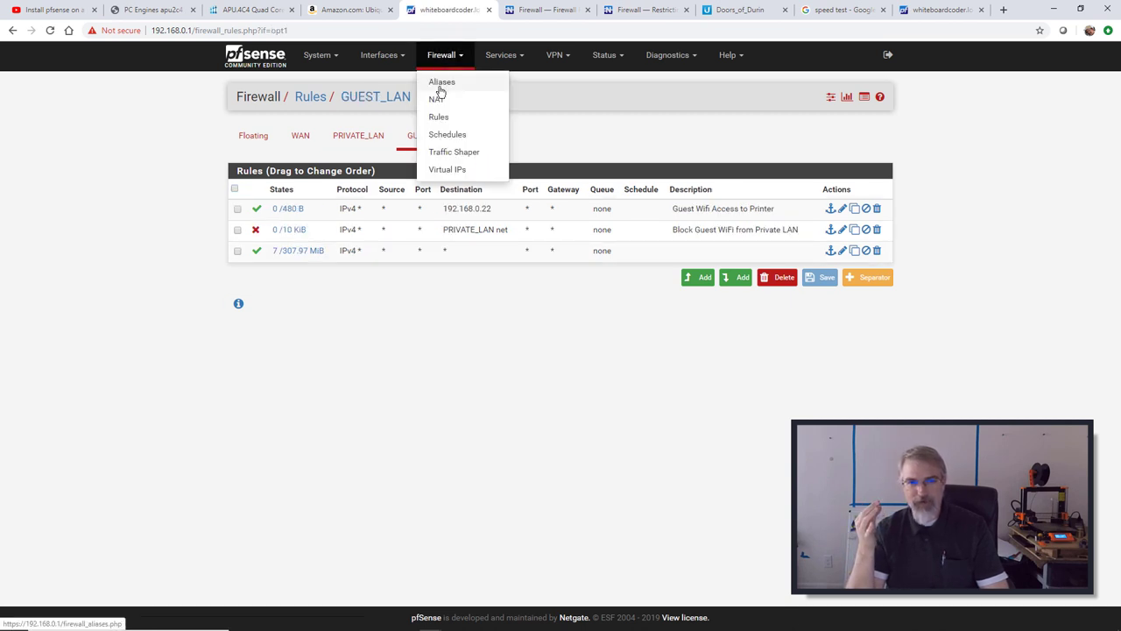
pyautogui.click(440, 84)
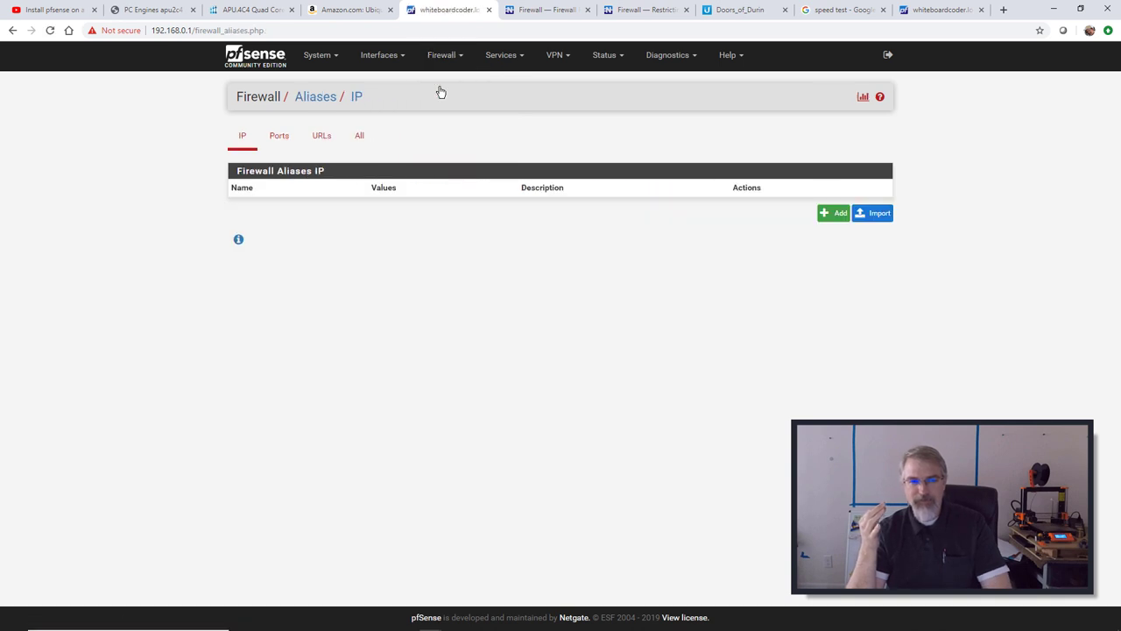
pyautogui.click(837, 216)
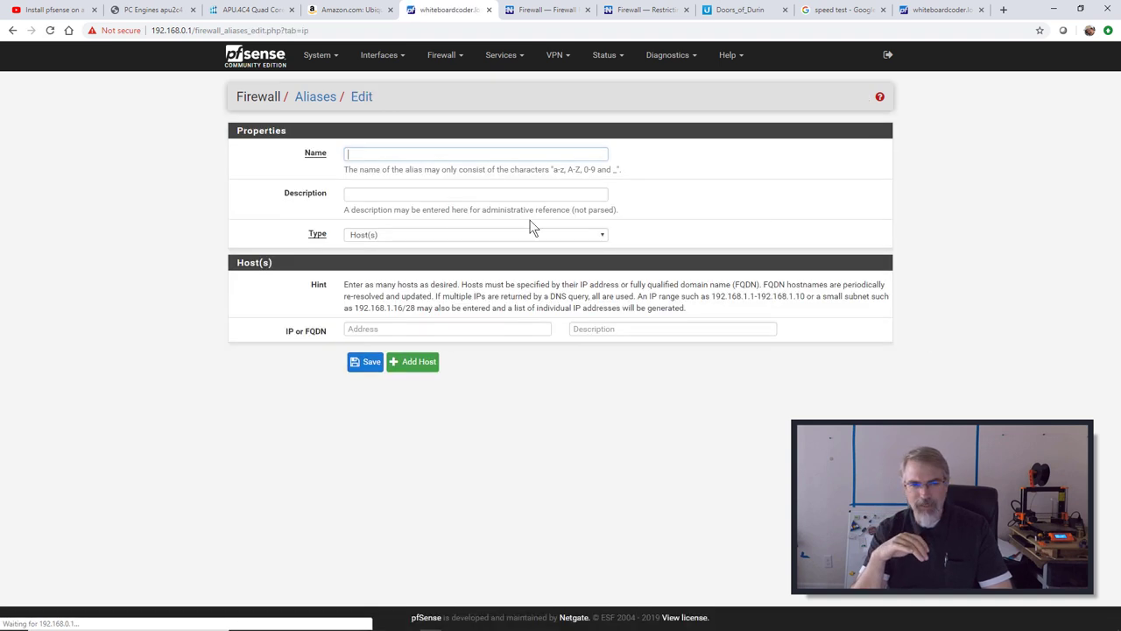
pyautogui.click(647, 10)
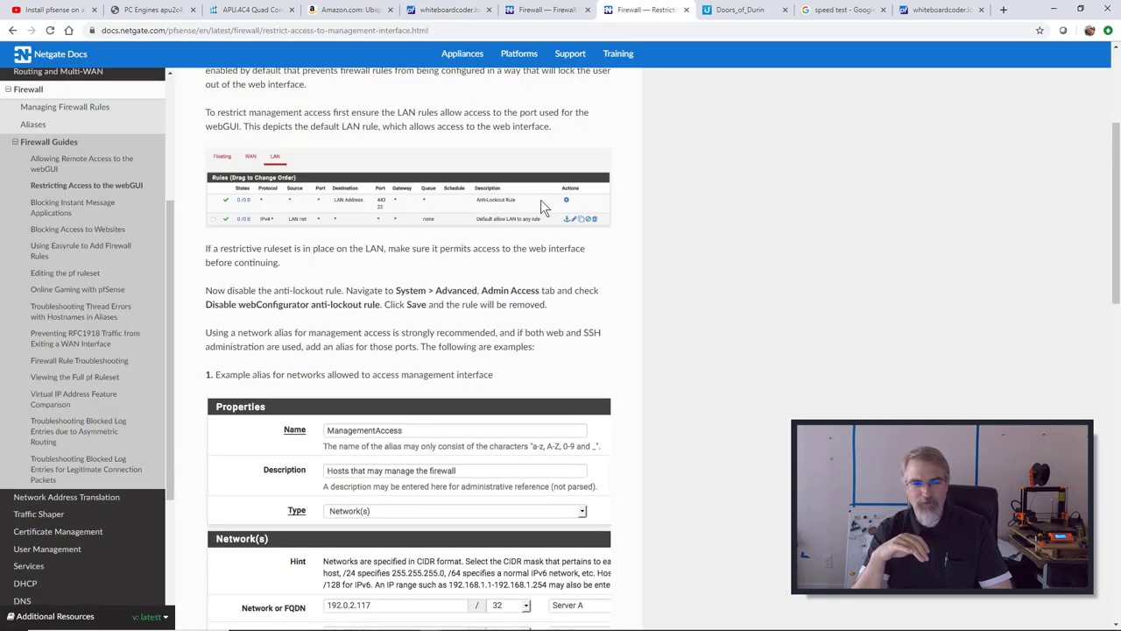
pyautogui.scroll(-2, 541, 200)
pyautogui.click(460, 11)
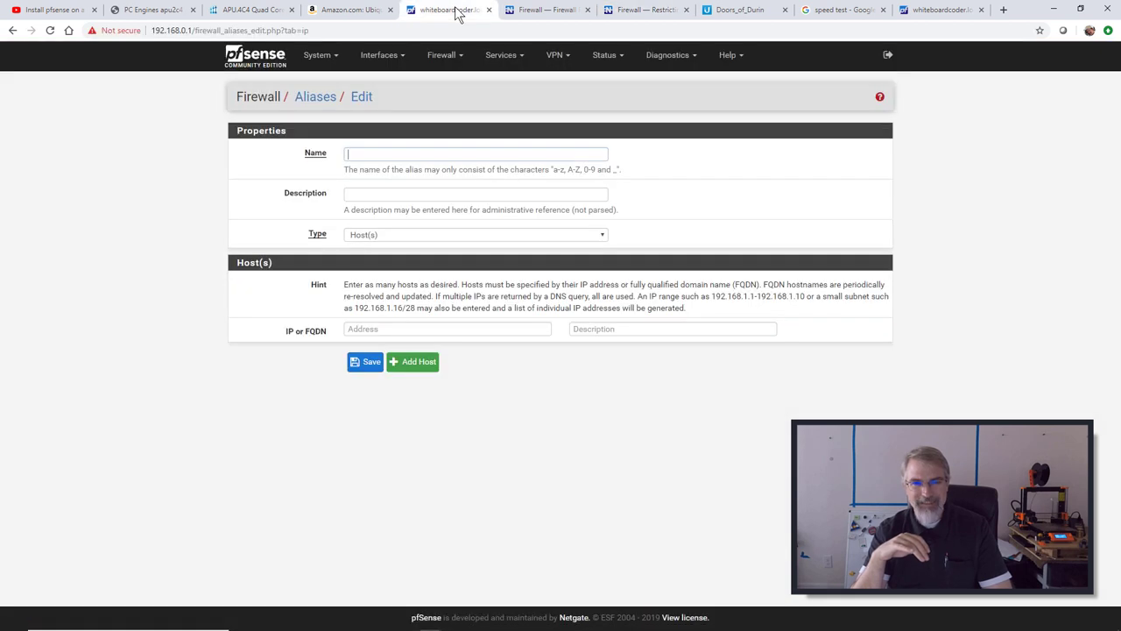
pyautogui.write('Mana')
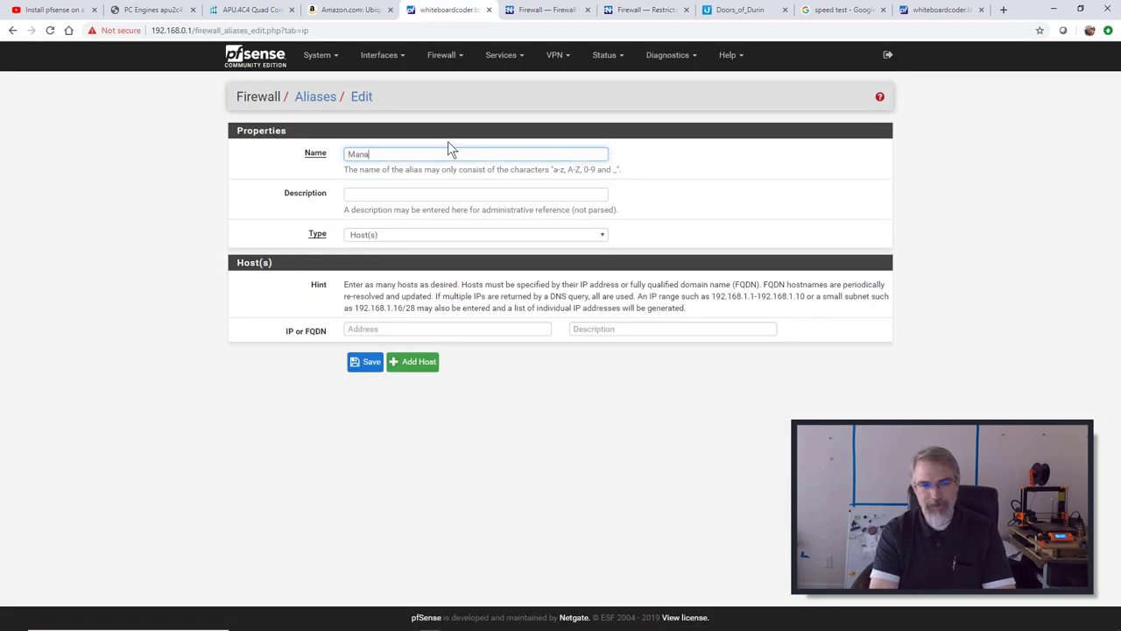
pyautogui.write('gementAccce')
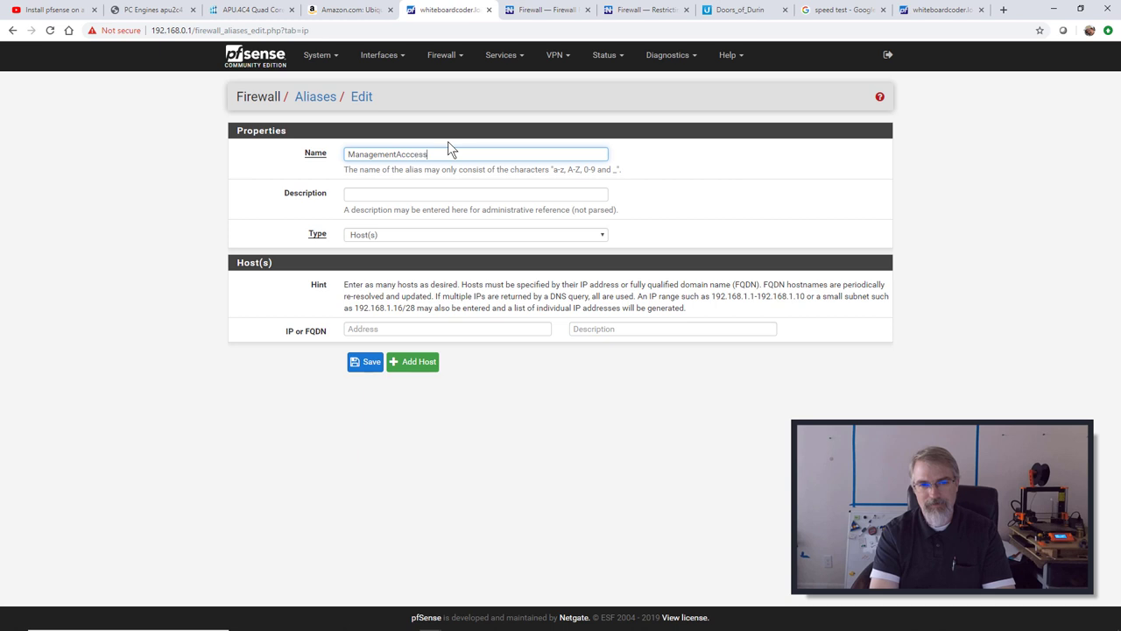
pyautogui.write('ss')
pyautogui.press('Tab')
# Describe the ManagementAccess alias as "Hosts that are allowed to login to PFsense", using the guide's example as reference.
pyautogui.click(644, 11)
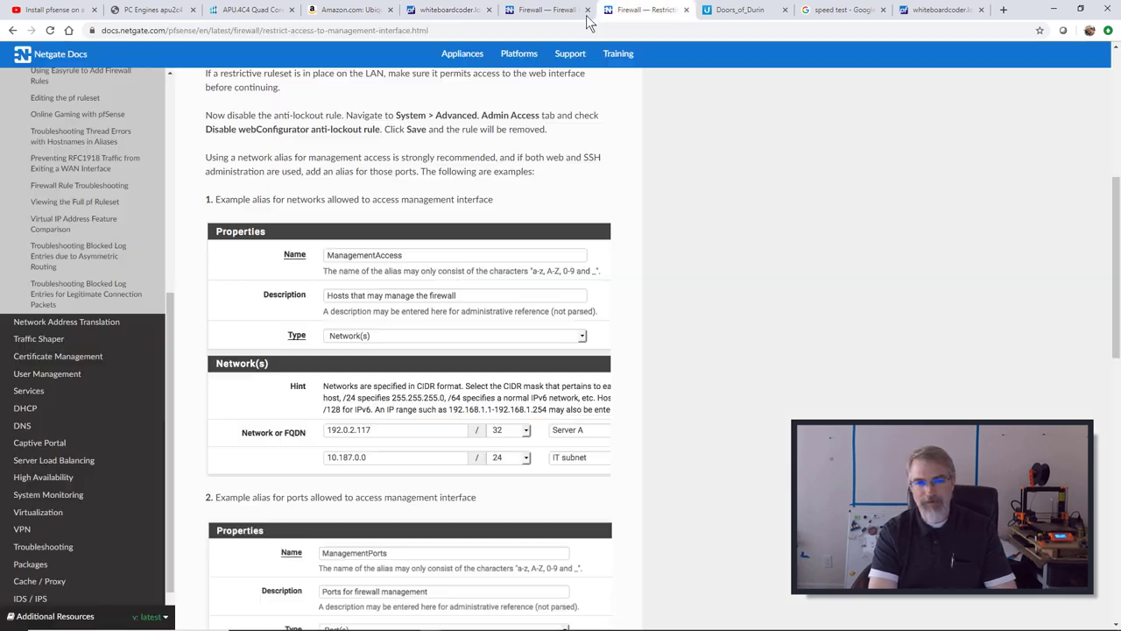
pyautogui.click(436, 14)
pyautogui.write('Hosts taht')
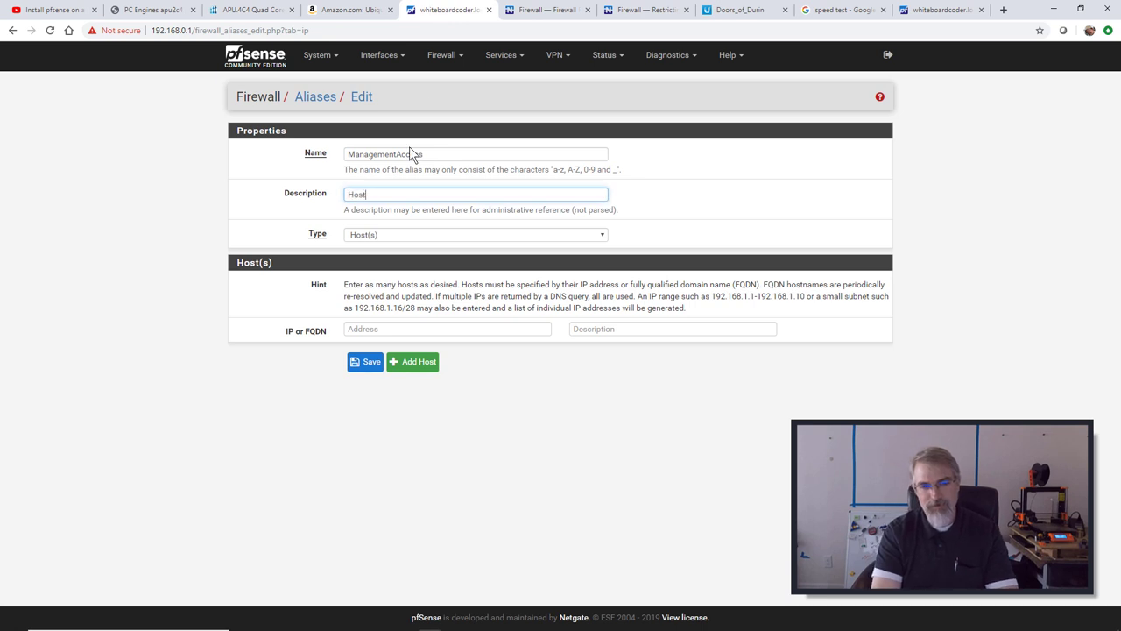
pyautogui.press('BackSpace')
pyautogui.press('BackSpace')
pyautogui.press('BackSpace')
pyautogui.write('that are allowed to ')
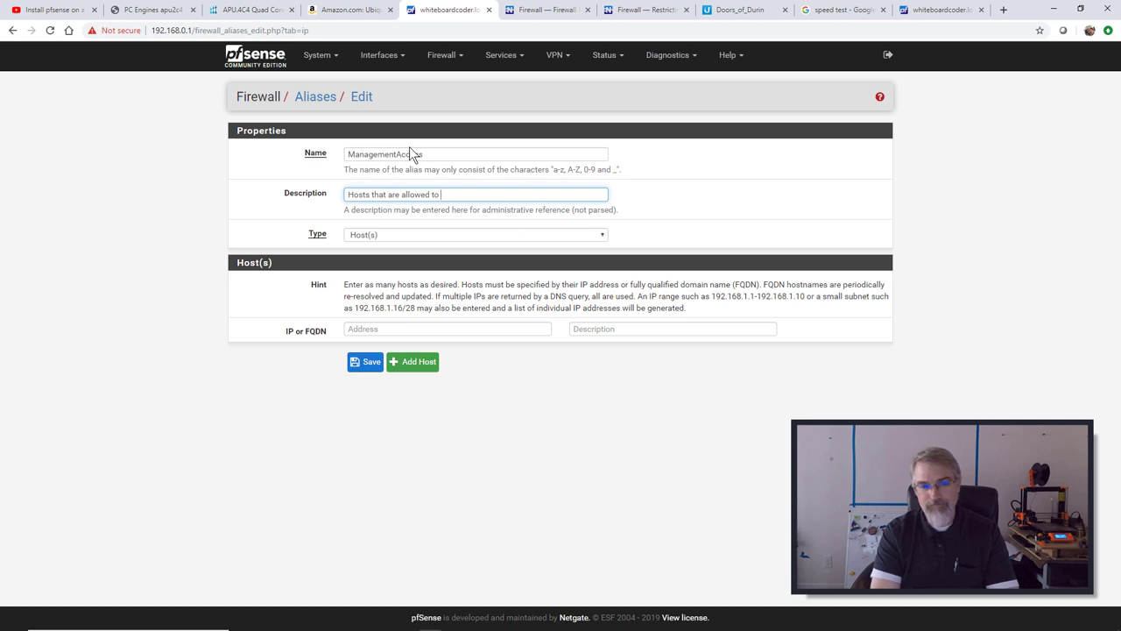
pyautogui.write('loging')
pyautogui.press('BackSpace')
pyautogui.write('to Pf')
pyautogui.press('BackSpace')
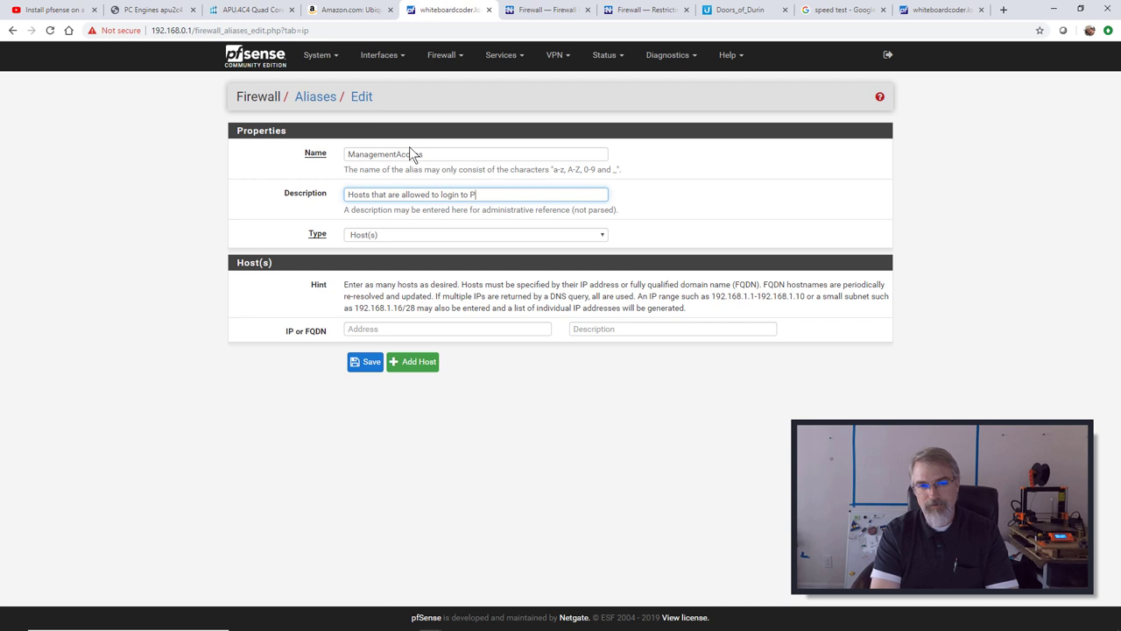
pyautogui.write('Fsense')
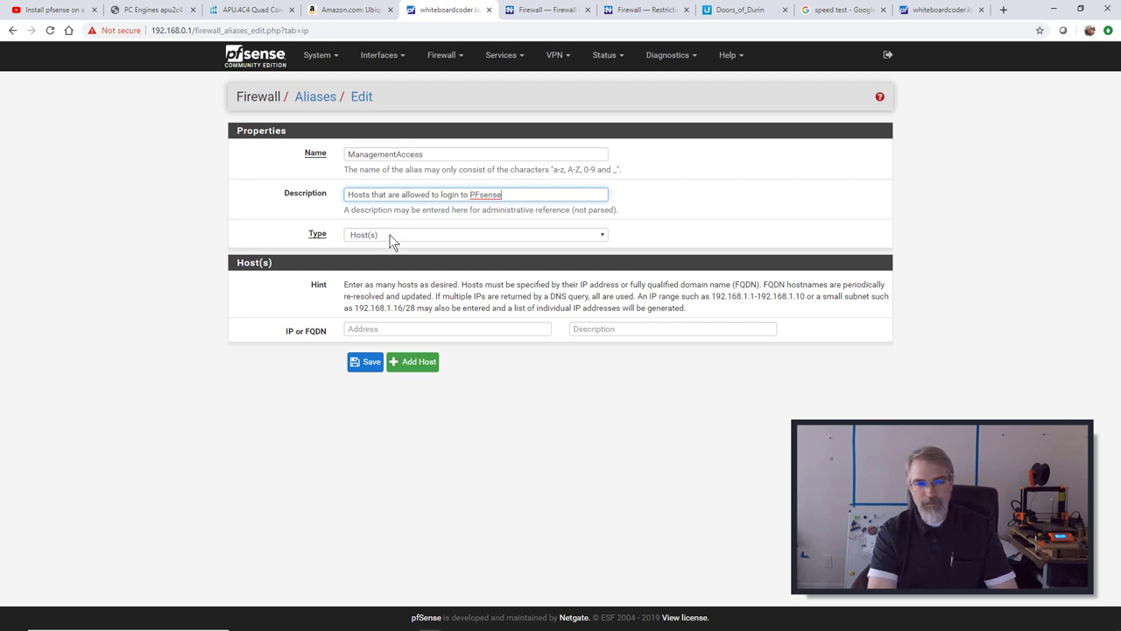
# Check the alias type in the guide's example and set the ManagementAccess alias type to Network(s).
pyautogui.click(390, 235)
pyautogui.click(396, 236)
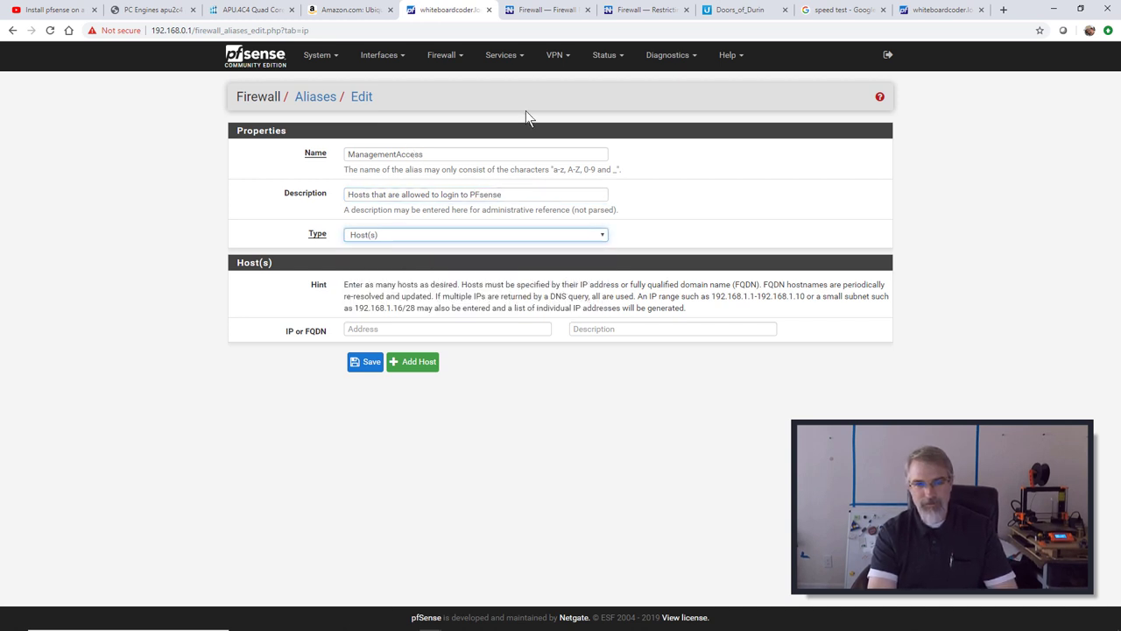
pyautogui.click(635, 9)
pyautogui.click(449, 10)
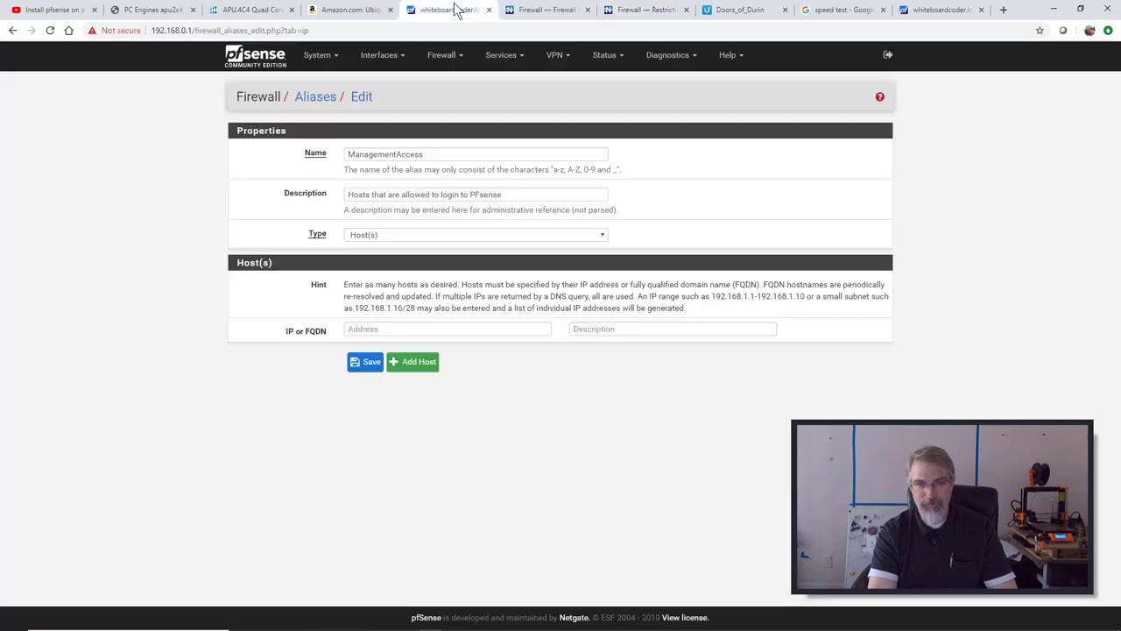
pyautogui.click(402, 235)
pyautogui.click(399, 259)
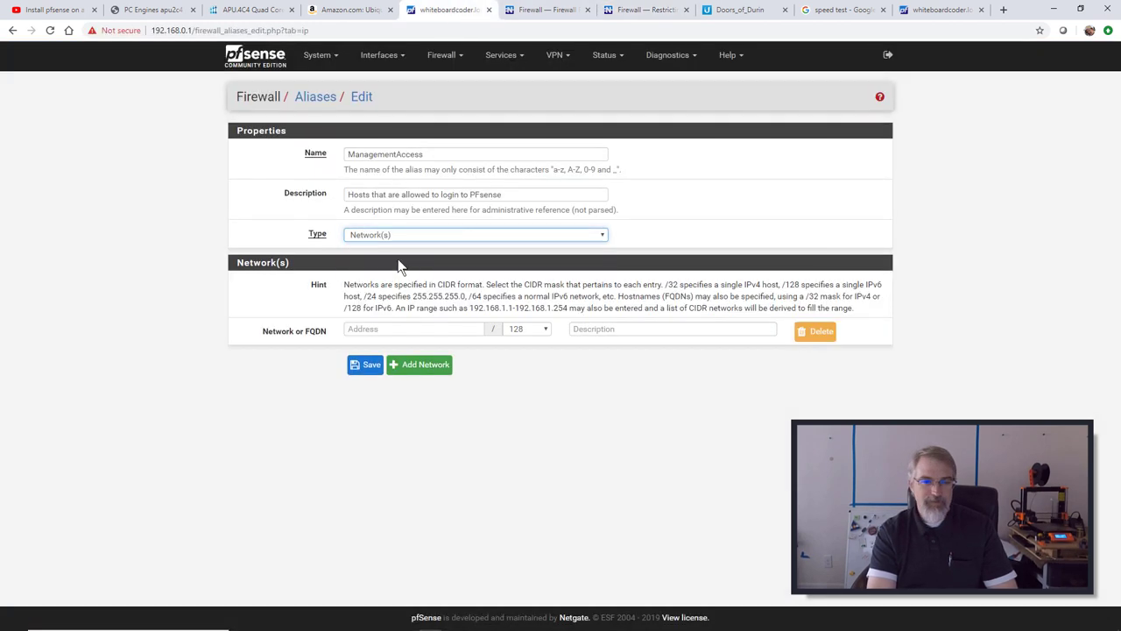
# Enter the network 192.168.0.1/24 with the description "PRIVATE LAN", save the alias and apply the changes.
pyautogui.click(373, 327)
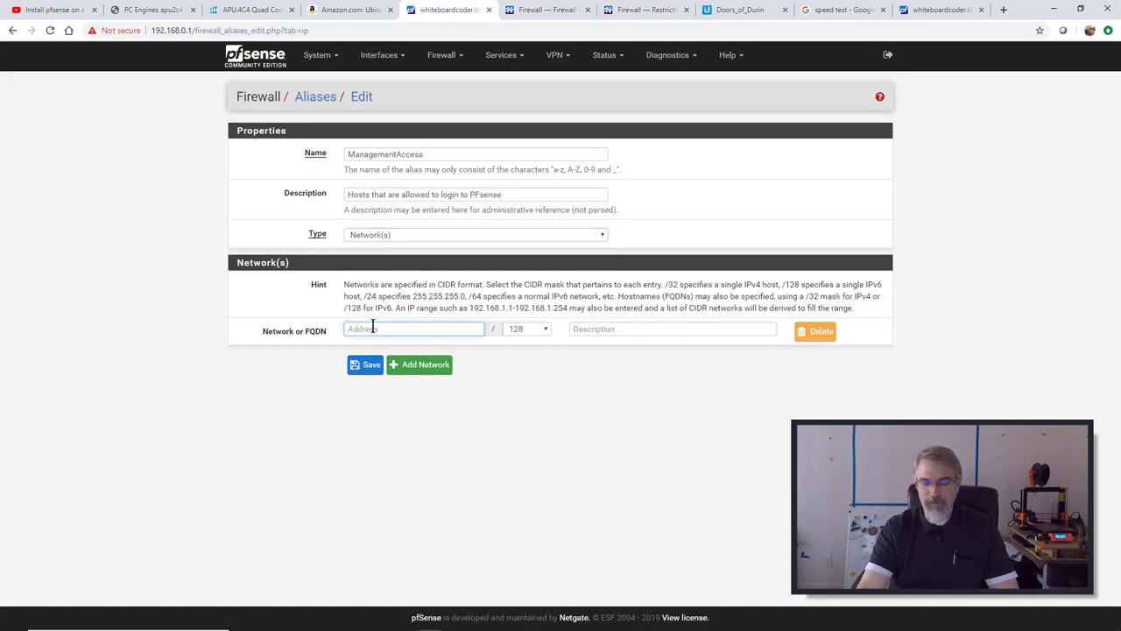
pyautogui.write('192.168.0.1')
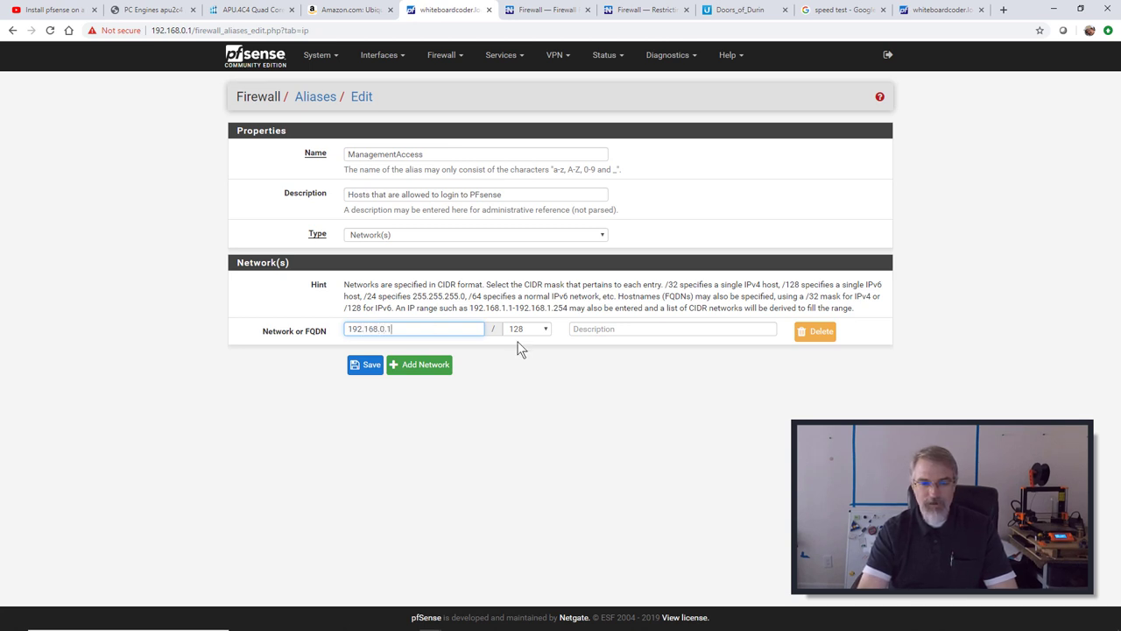
pyautogui.click(526, 331)
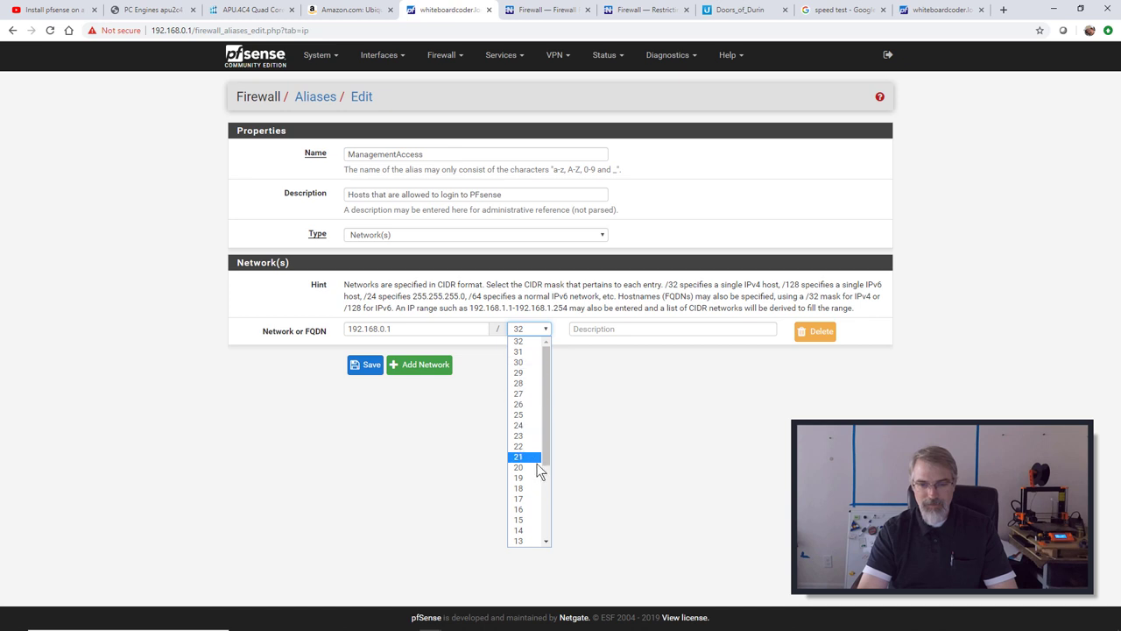
pyautogui.click(534, 426)
pyautogui.click(611, 328)
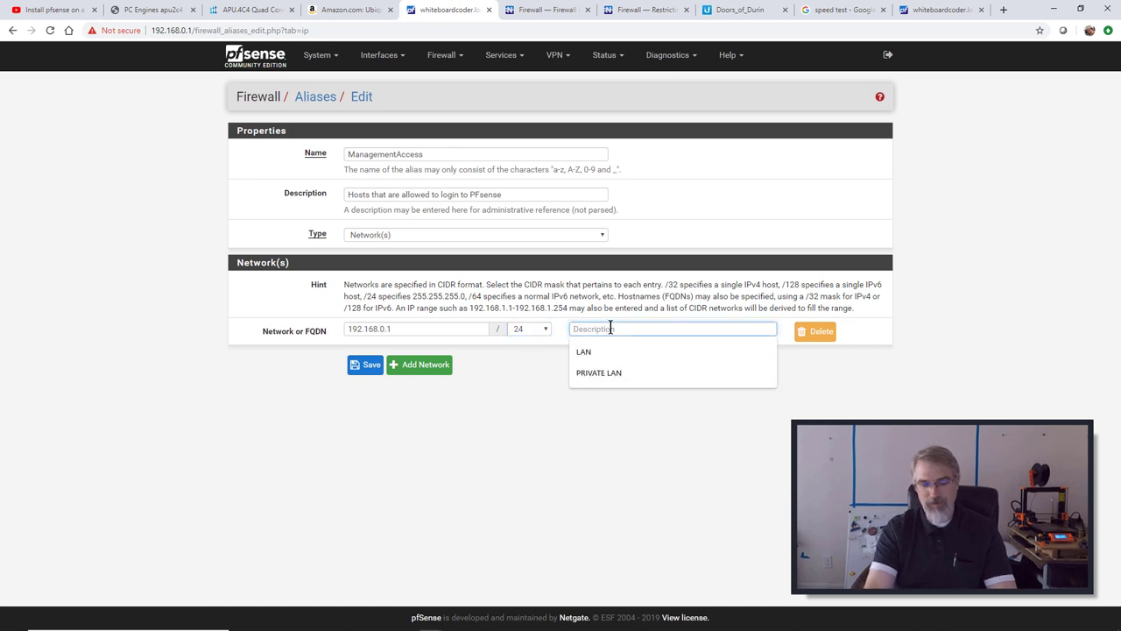
pyautogui.write('P')
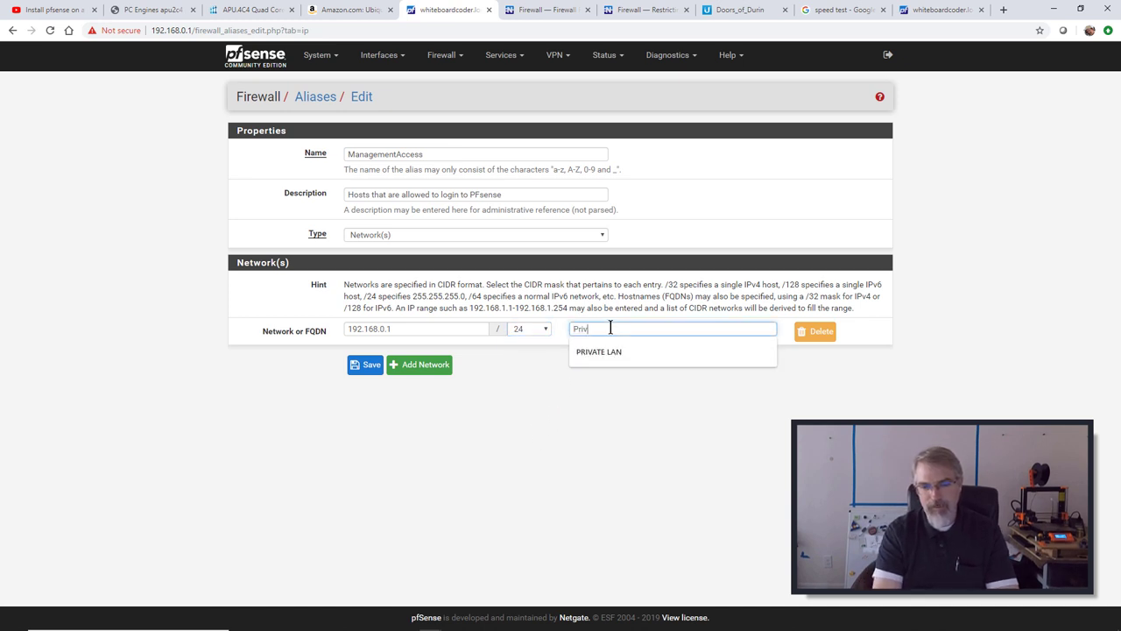
pyautogui.write('RIVATE')
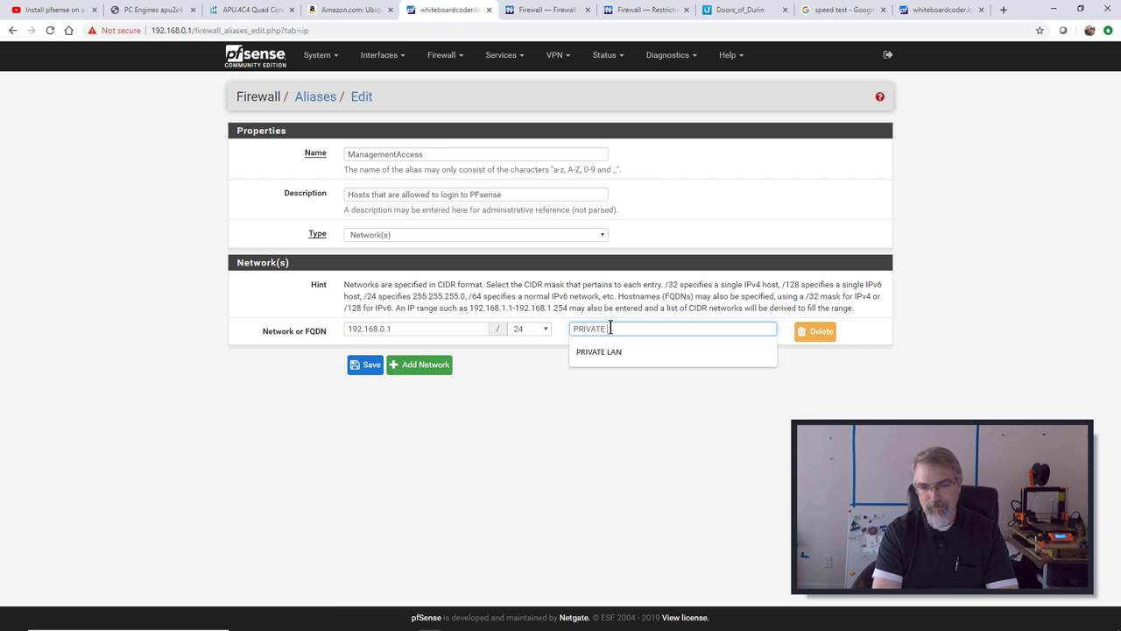
pyautogui.write(' LAN')
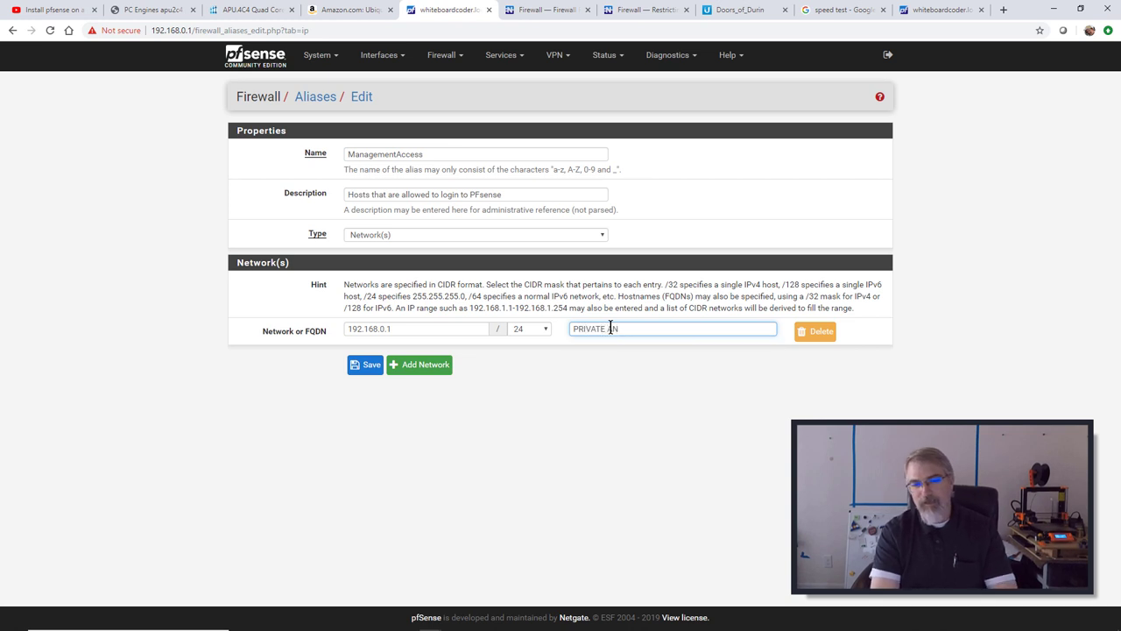
pyautogui.click(620, 361)
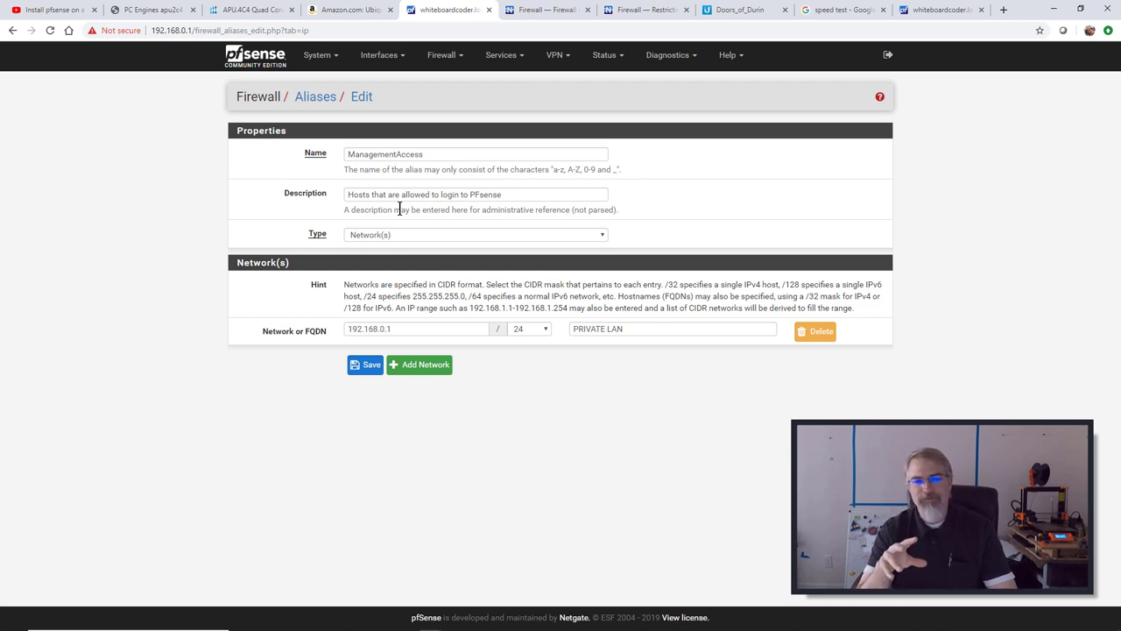
pyautogui.click(367, 370)
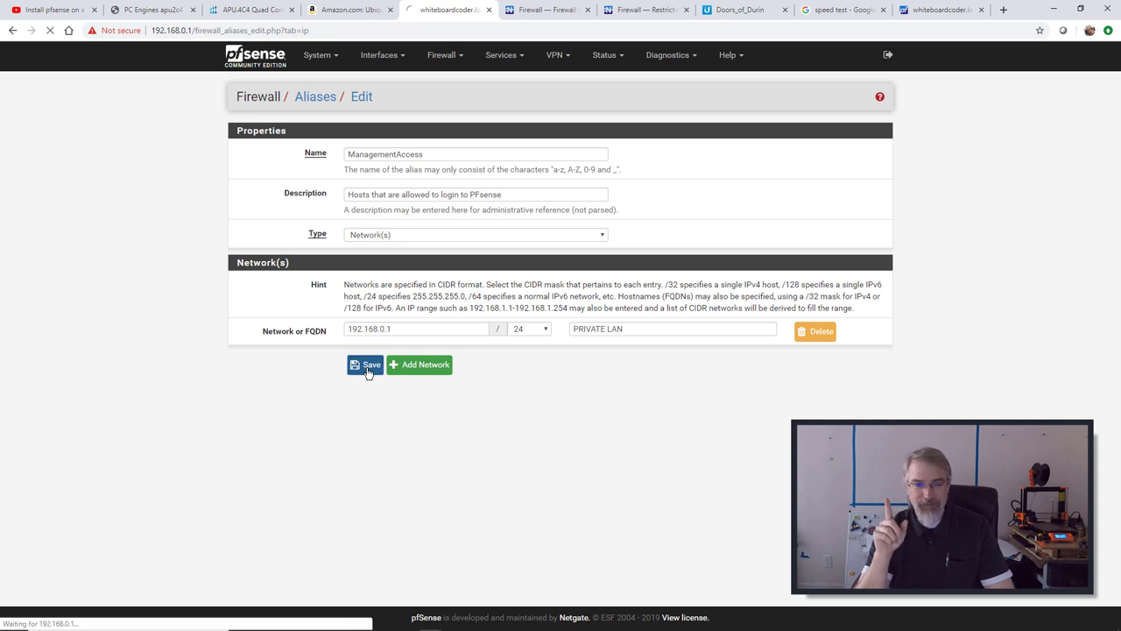
pyautogui.click(864, 142)
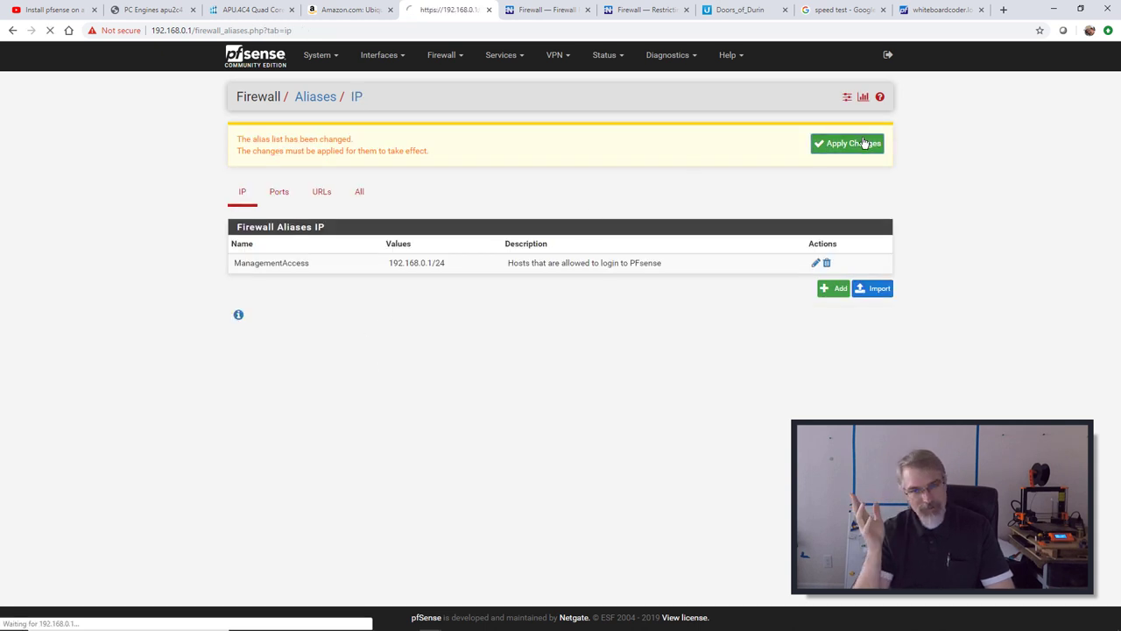
# Create a new port alias named ManagementPorts with the description "Ports for PFsens".
pyautogui.click(286, 193)
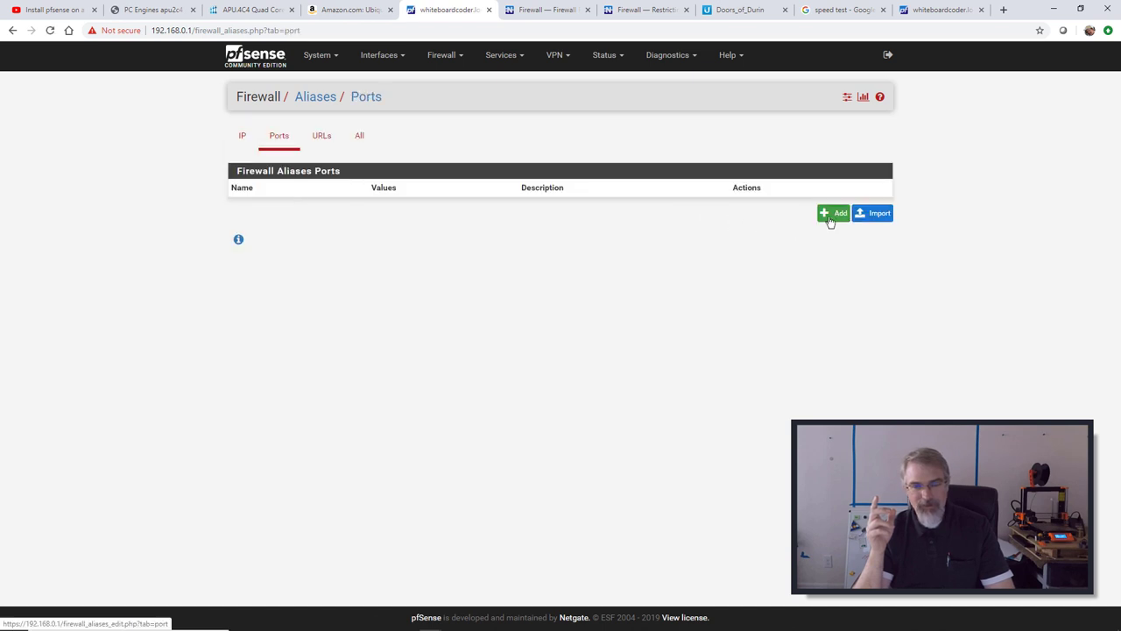
pyautogui.click(831, 215)
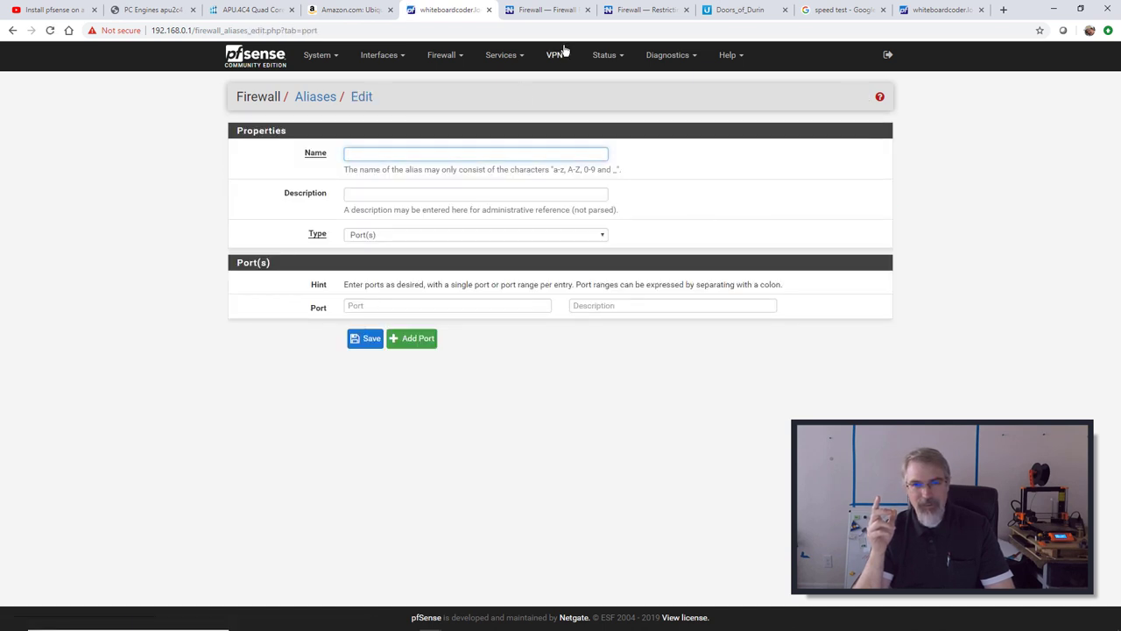
pyautogui.click(639, 10)
pyautogui.click(447, 10)
pyautogui.write('Ma')
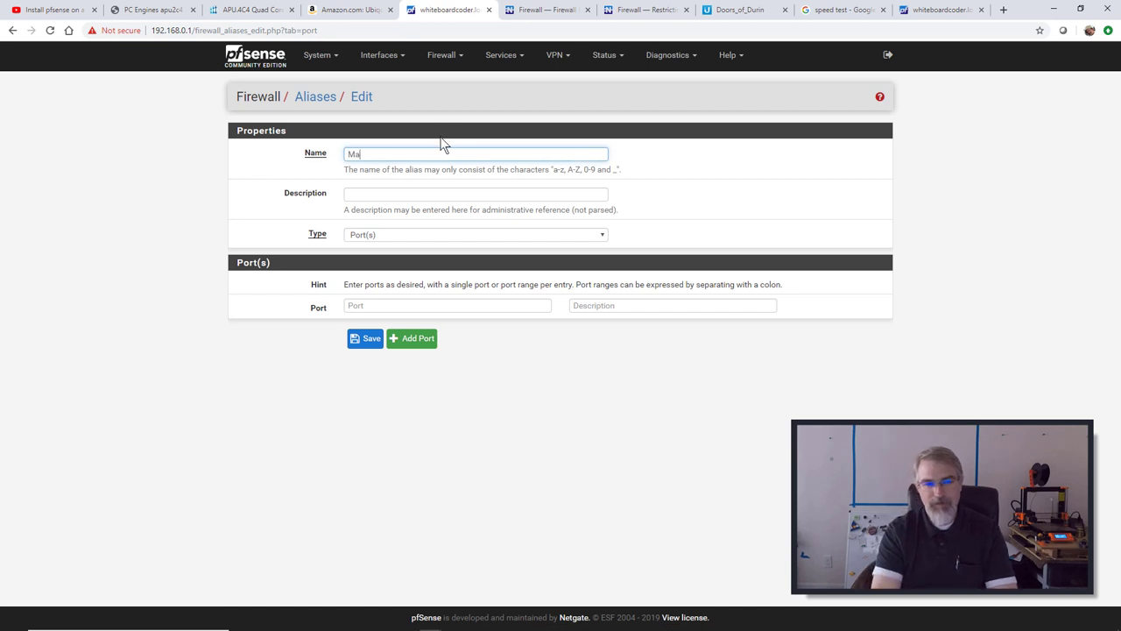
pyautogui.write('nagementPorts')
pyautogui.press('Tab')
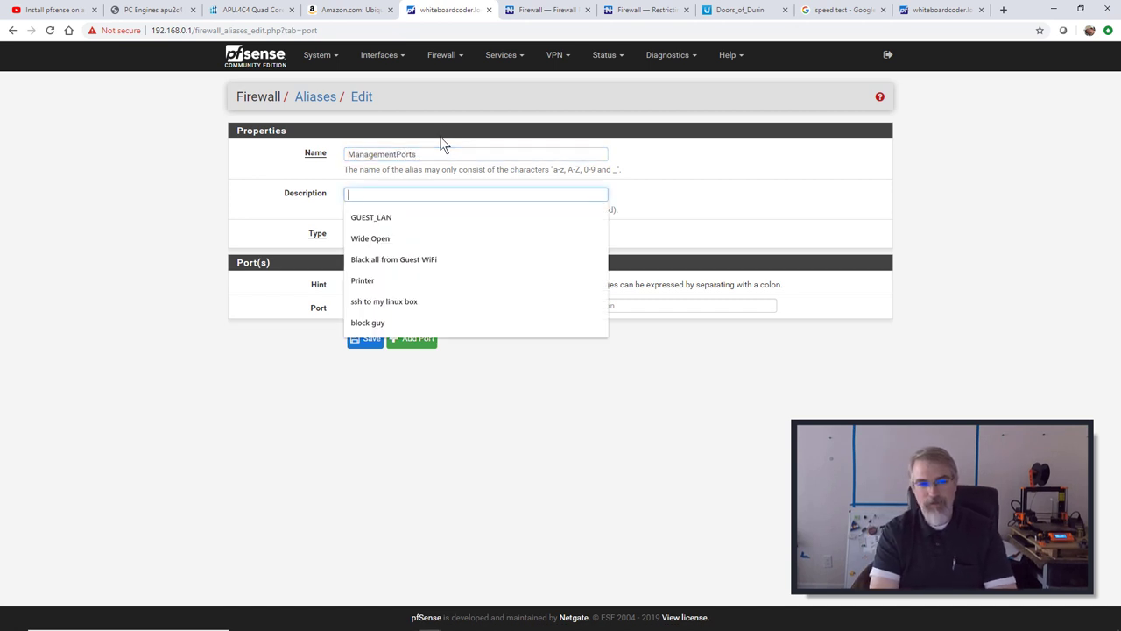
pyautogui.write('Ports for PFsens')
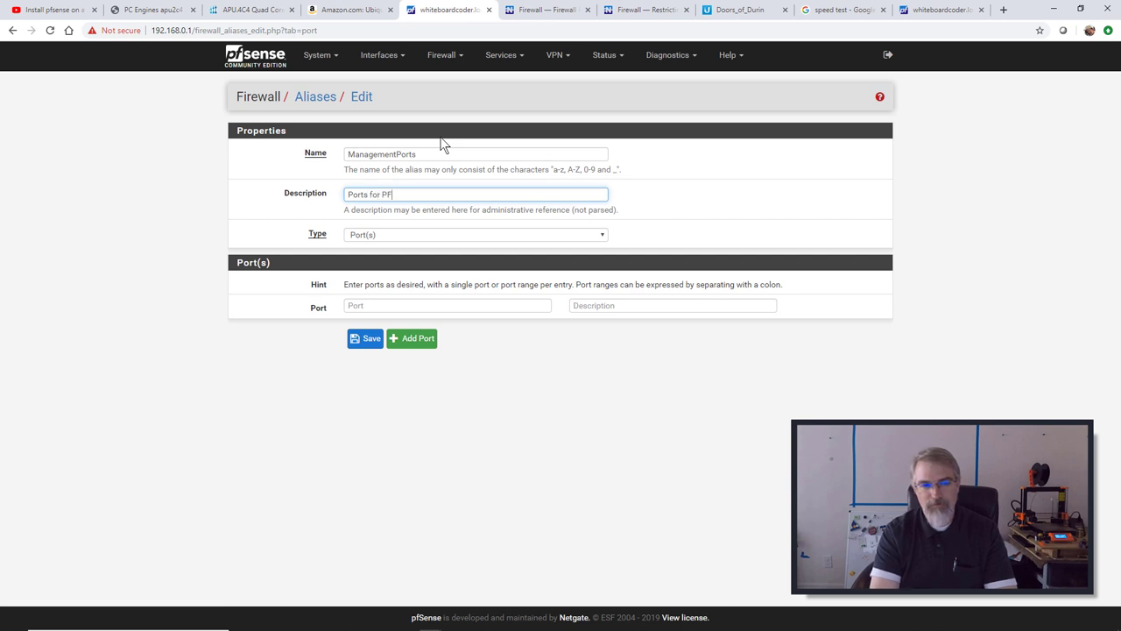
# Enter port 22 with the description SSH in the ManagementPorts alias and add another port row.
pyautogui.click(400, 302)
pyautogui.write('22')
pyautogui.click(608, 306)
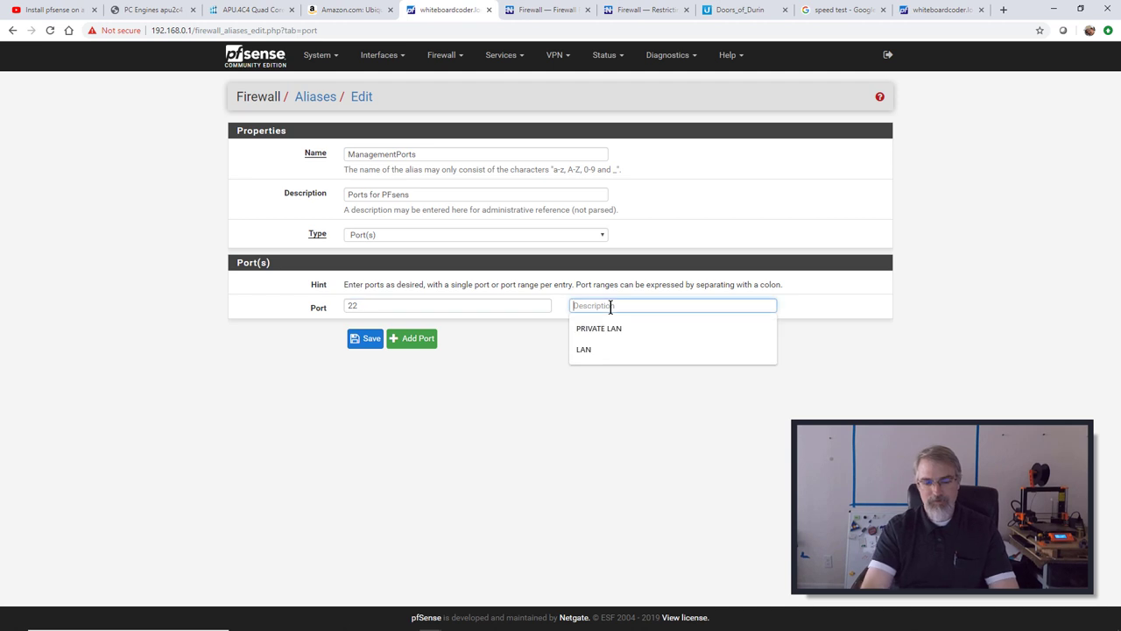
pyautogui.write('SSH')
pyautogui.click(411, 342)
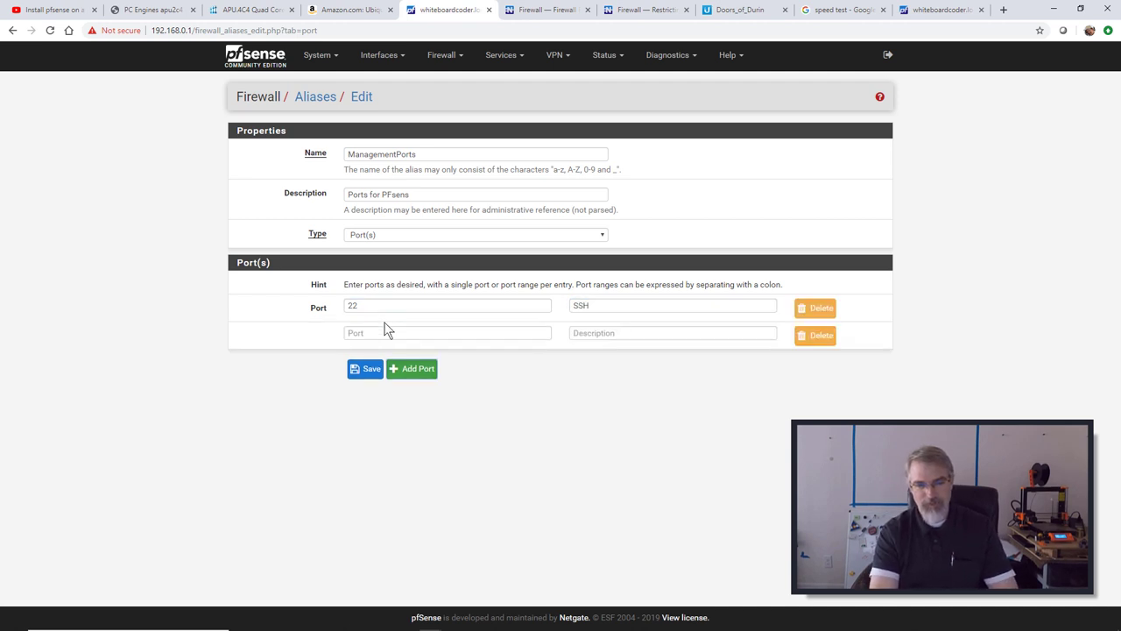
# Enter port 443 with the description https in the second port row of the ManagementPorts alias.
pyautogui.click(380, 333)
pyautogui.write('443')
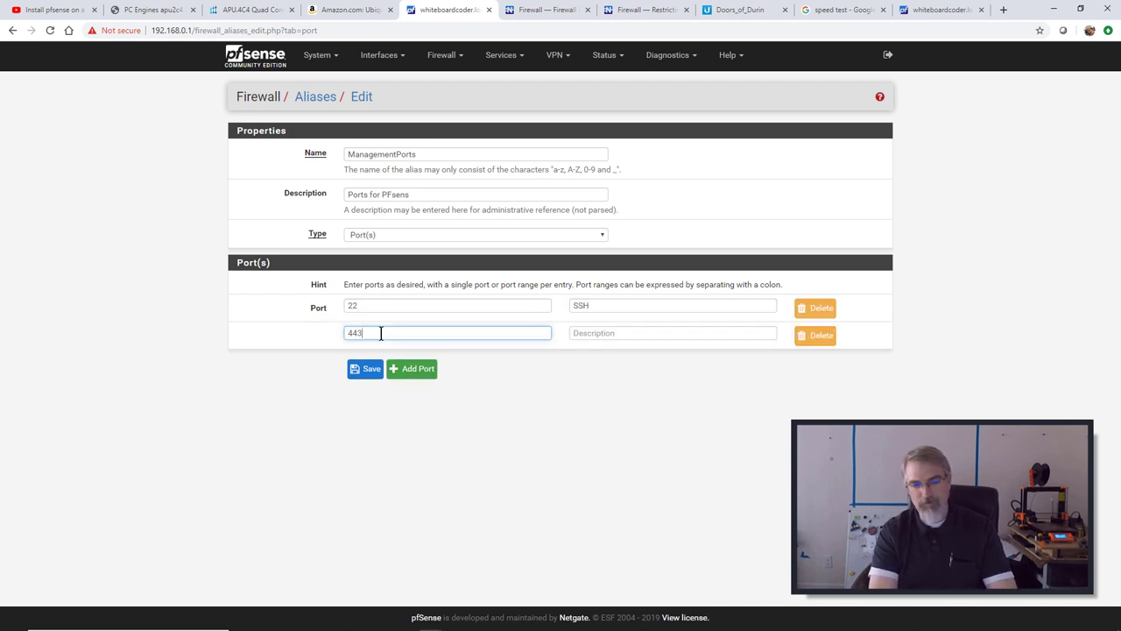
pyautogui.press('Tab')
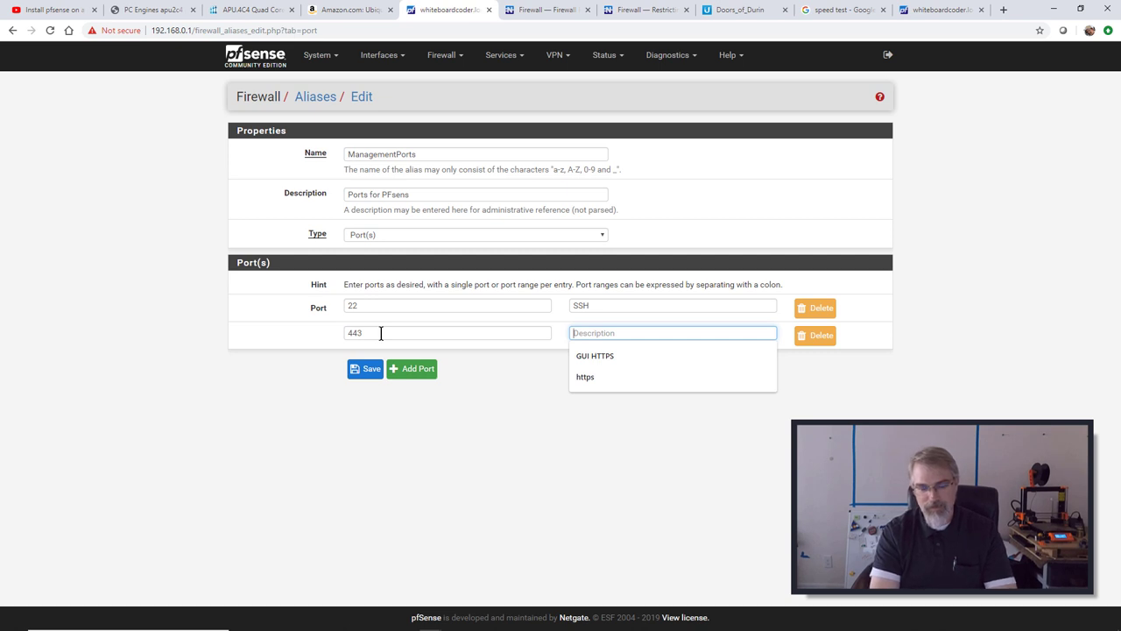
pyautogui.write('https')
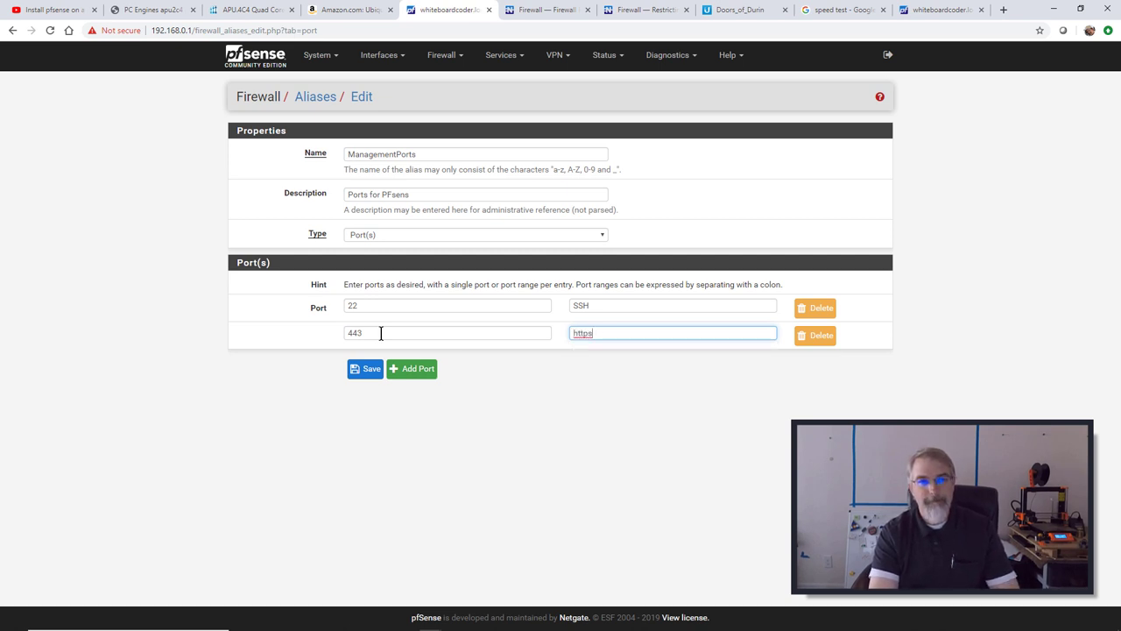
pyautogui.moveTo(191, 31); pyautogui.dragTo(143, 32)
pyautogui.hotkey('ctrl', 'c')
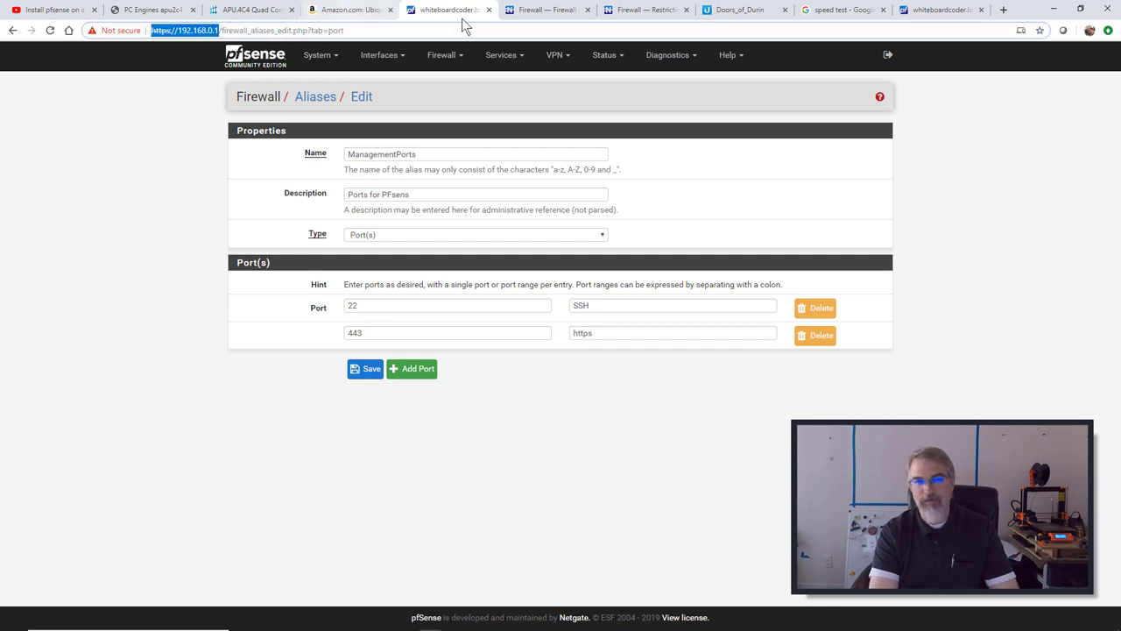
pyautogui.click(372, 13)
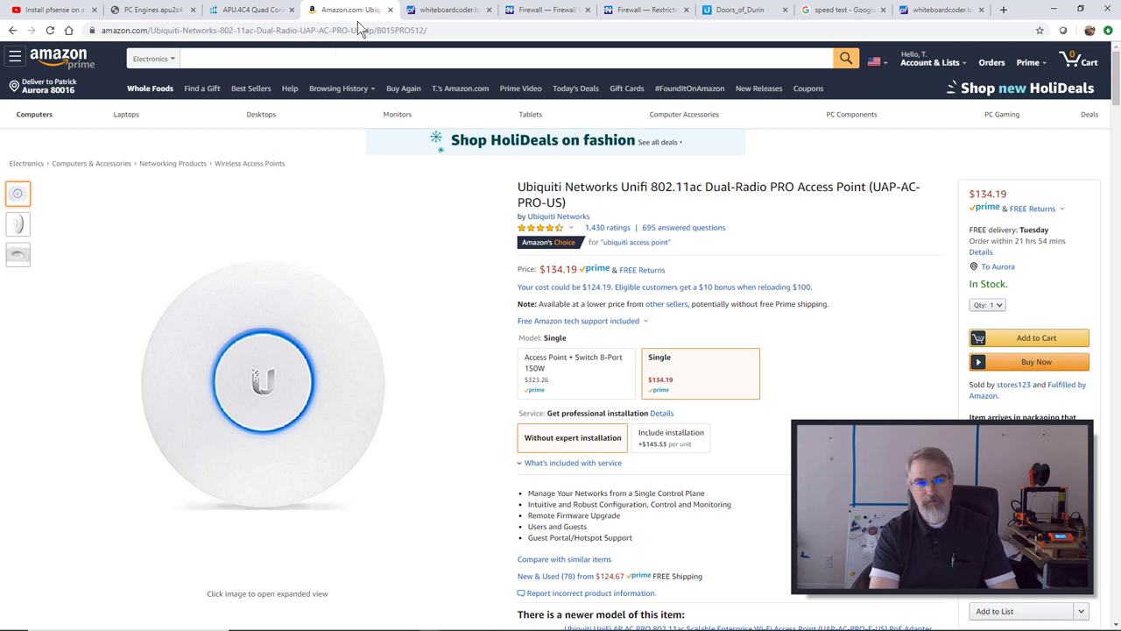
pyautogui.click(337, 31)
pyautogui.hotkey('ctrl', 'v')
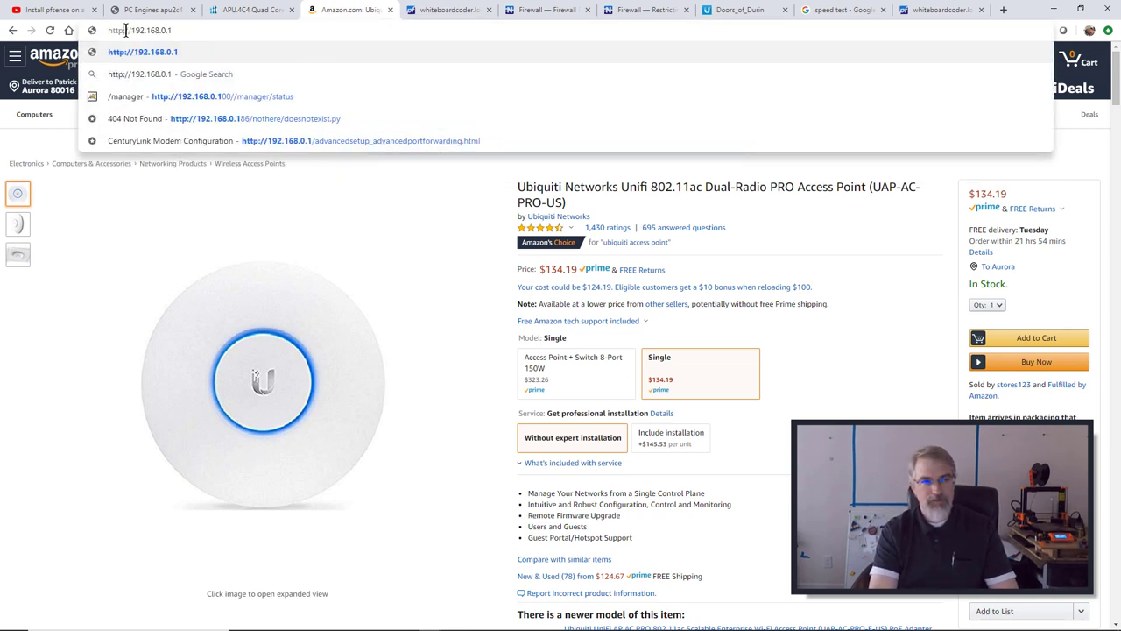
pyautogui.press('Return')
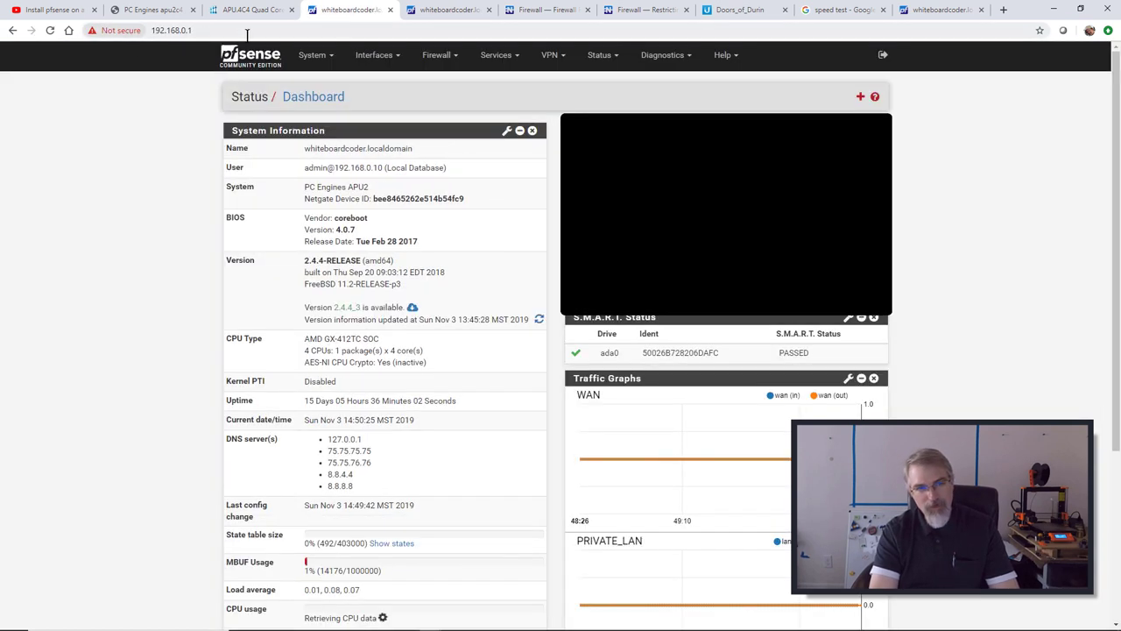
pyautogui.click(547, 12)
pyautogui.click(431, 10)
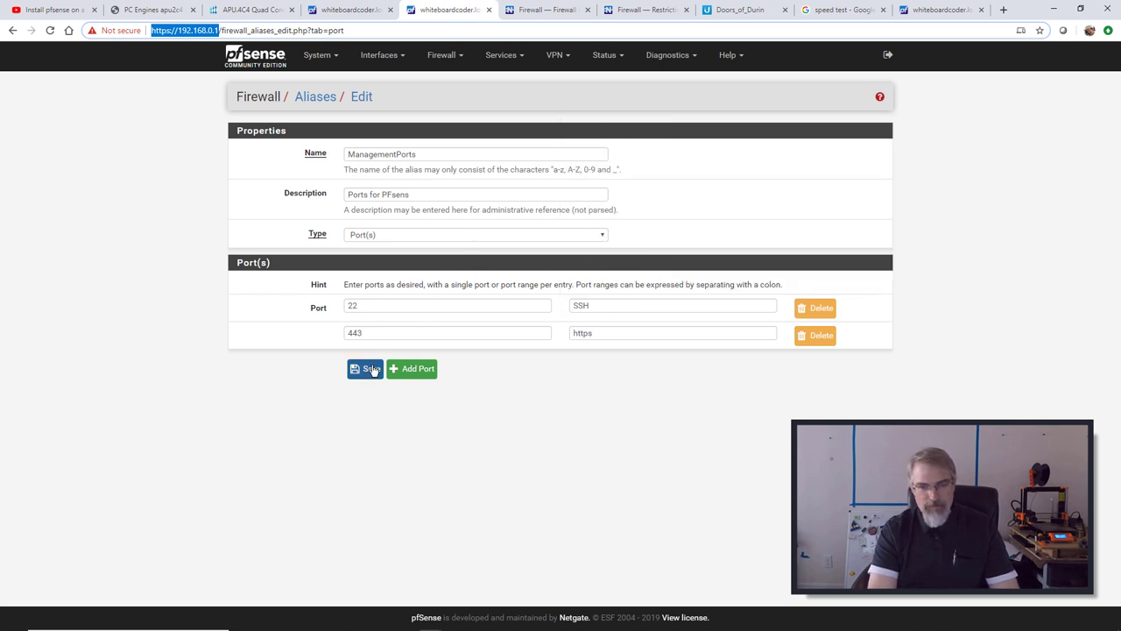
# Add port 80 with the description http to the ManagementPorts alias, save it and apply the changes.
pyautogui.click(398, 369)
pyautogui.click(388, 361)
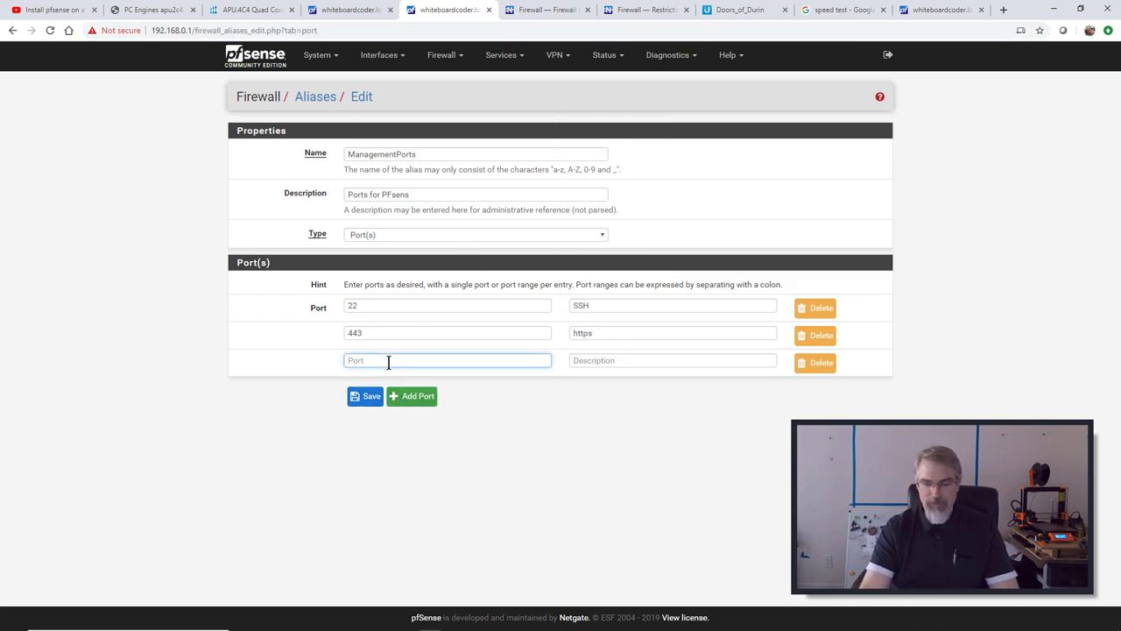
pyautogui.write('80')
pyautogui.click(592, 360)
pyautogui.write('http')
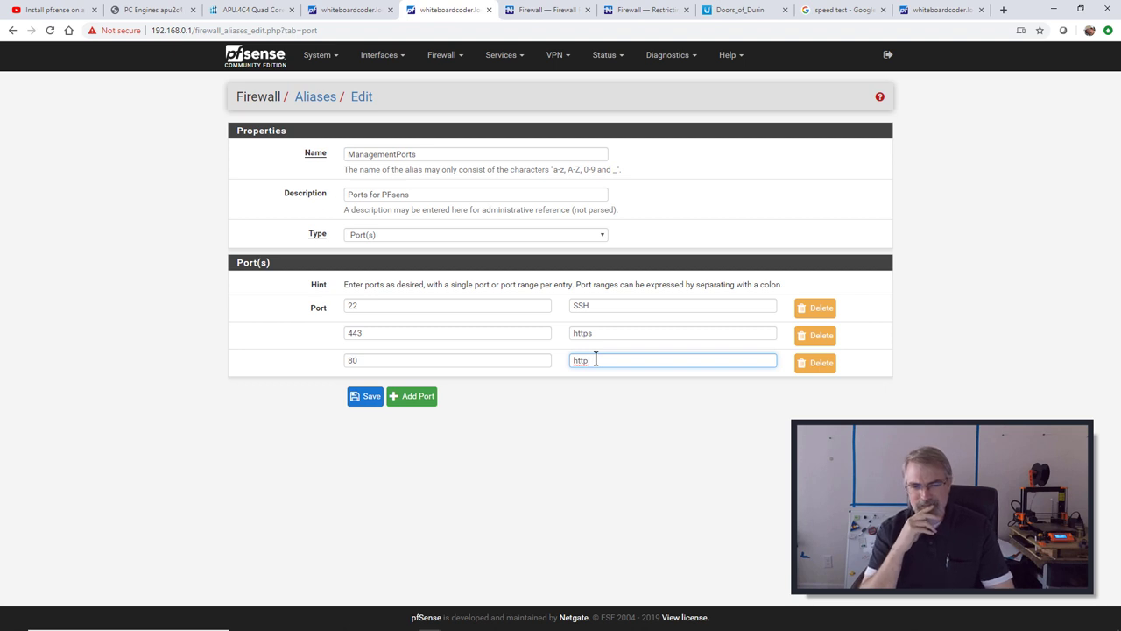
pyautogui.click(371, 396)
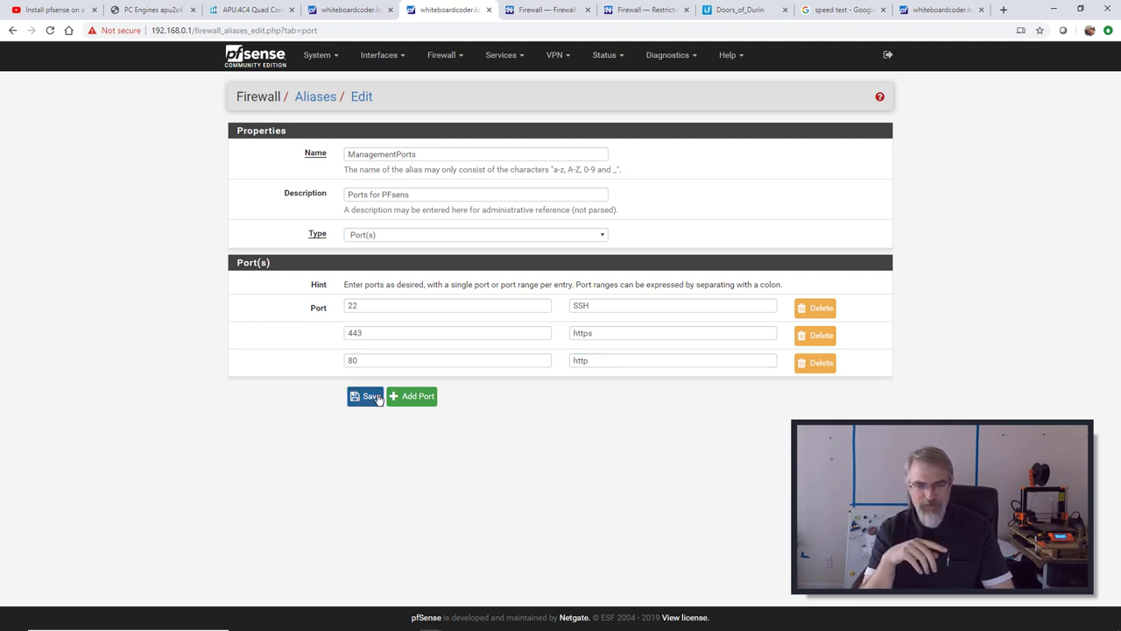
pyautogui.click(853, 143)
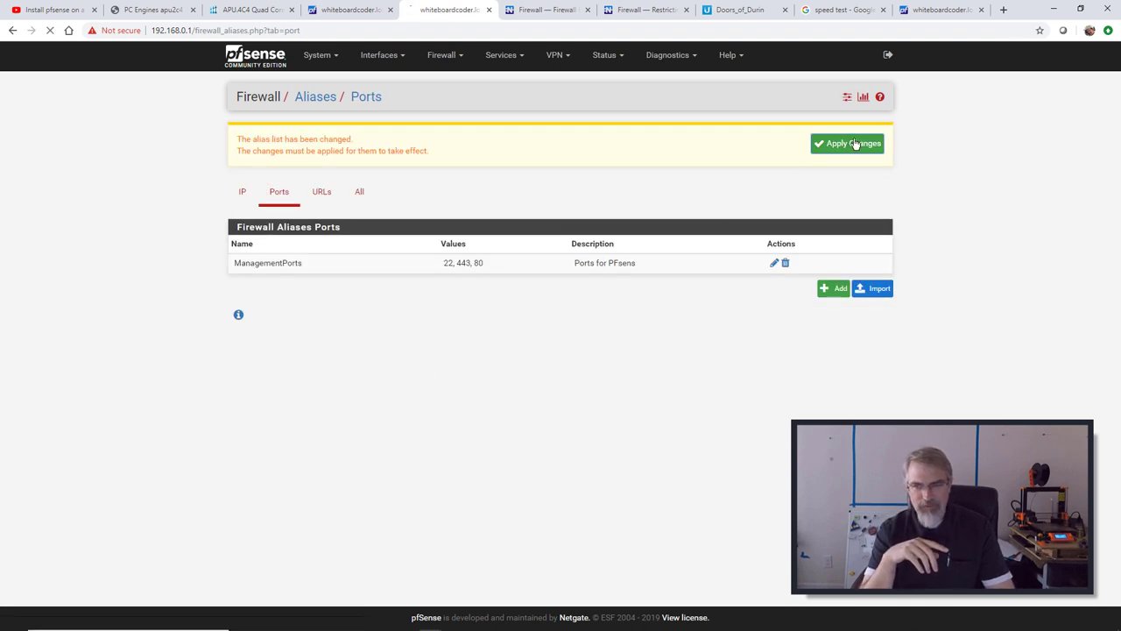
# Add a new firewall rule above the existing GUEST_LAN rules and set its action to Block.
pyautogui.click(456, 56)
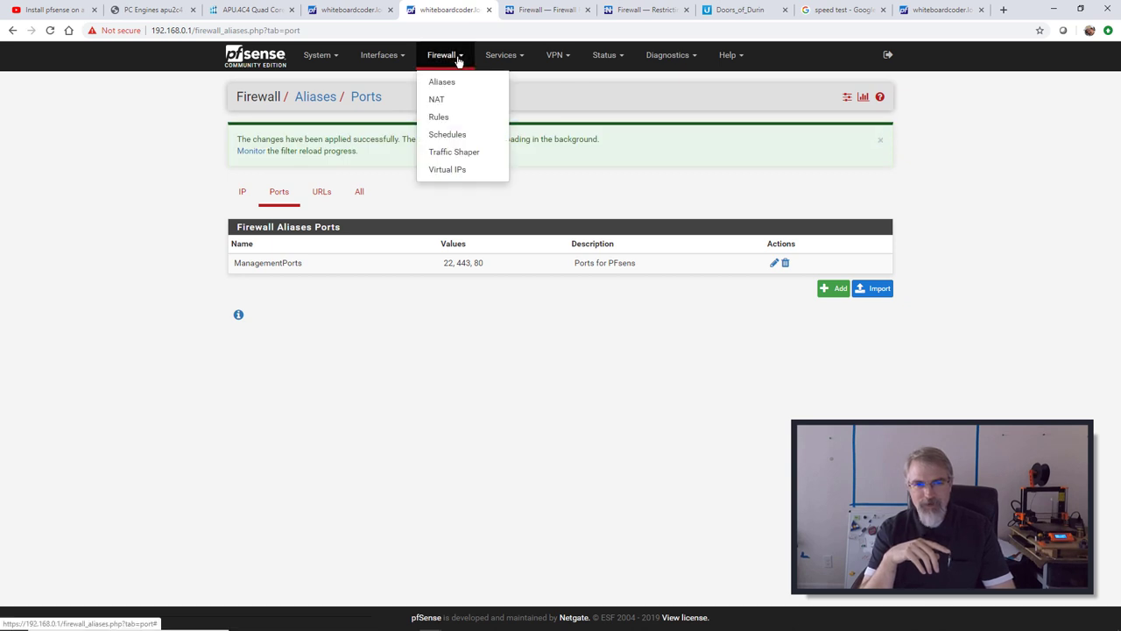
pyautogui.click(440, 116)
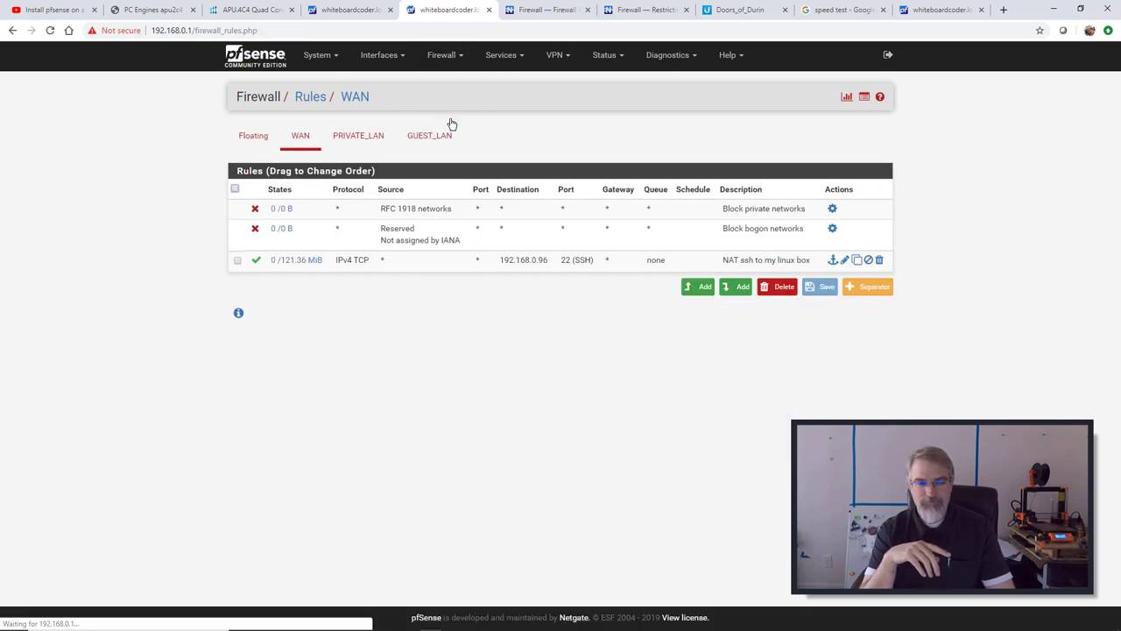
pyautogui.click(371, 145)
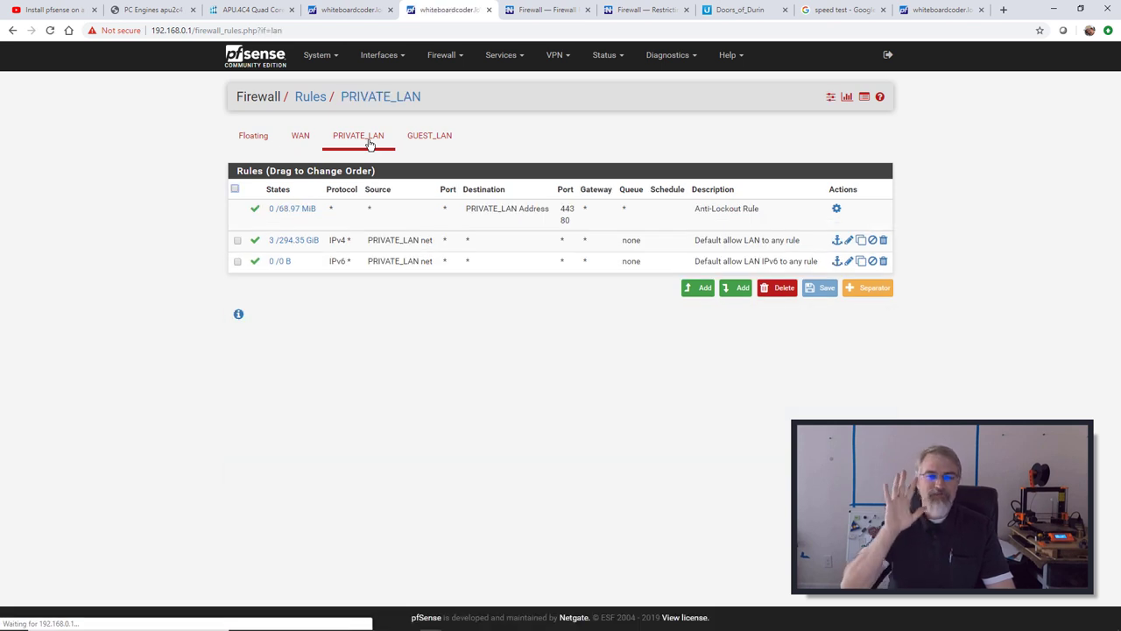
pyautogui.click(423, 141)
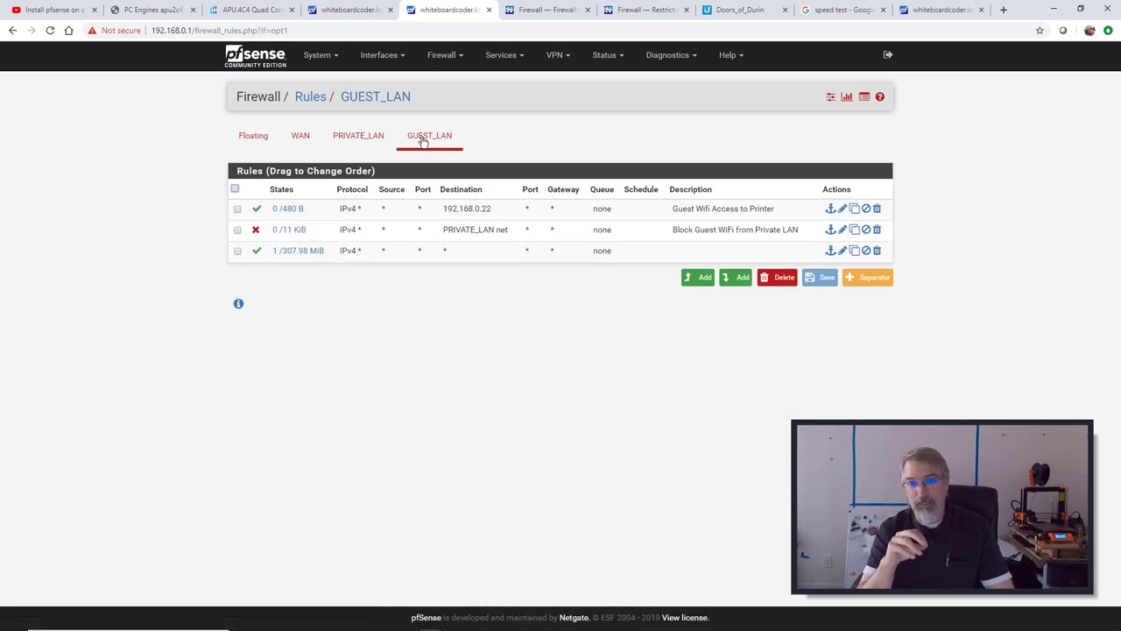
pyautogui.click(698, 279)
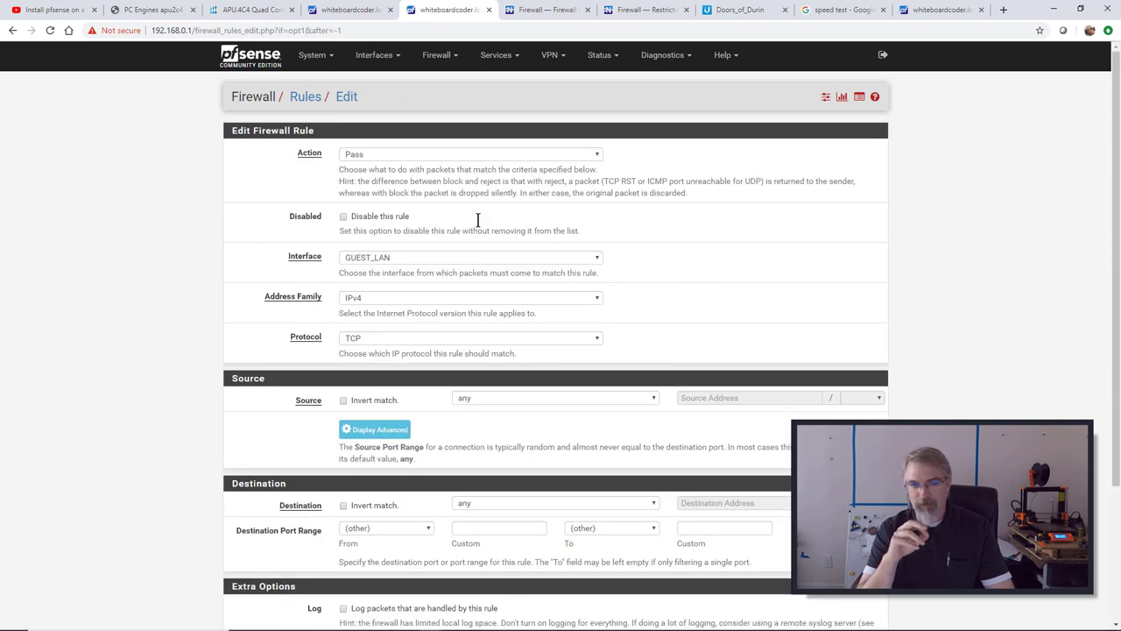
pyautogui.click(417, 158)
pyautogui.click(408, 175)
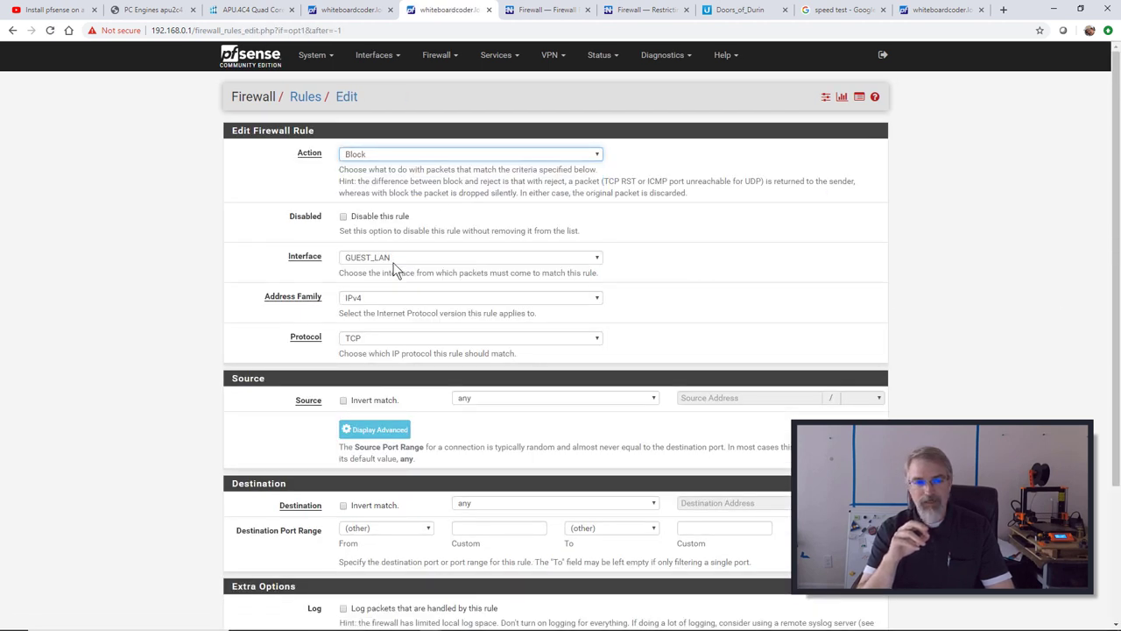
# Keep the block rule's source as any and set its destination to This firewall (self).
pyautogui.scroll(-2, 483, 340)
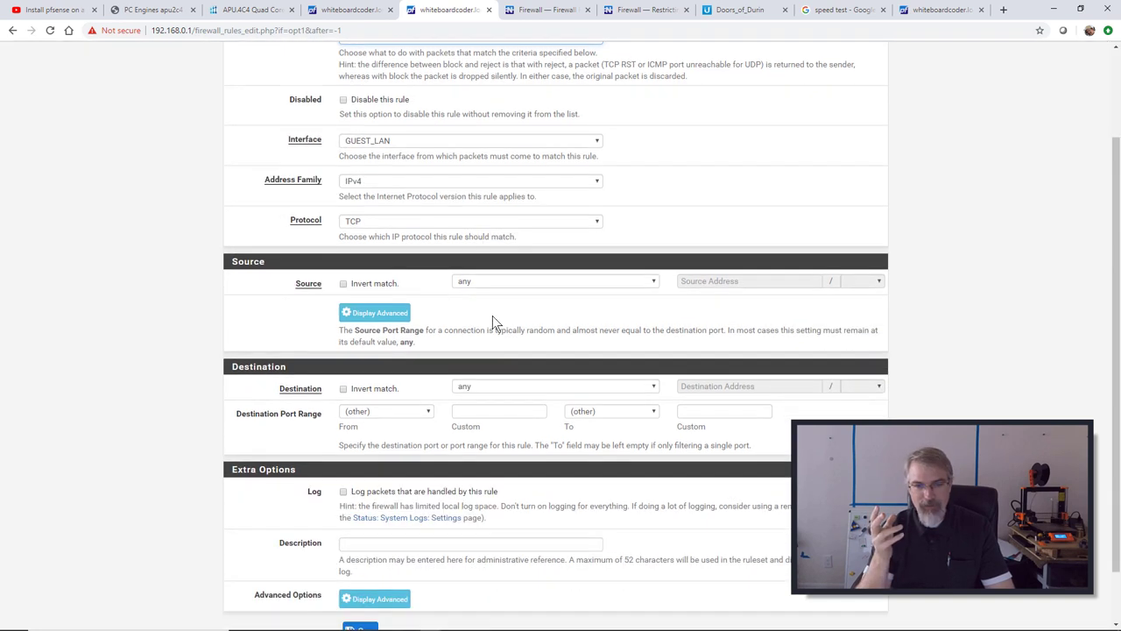
pyautogui.click(507, 282)
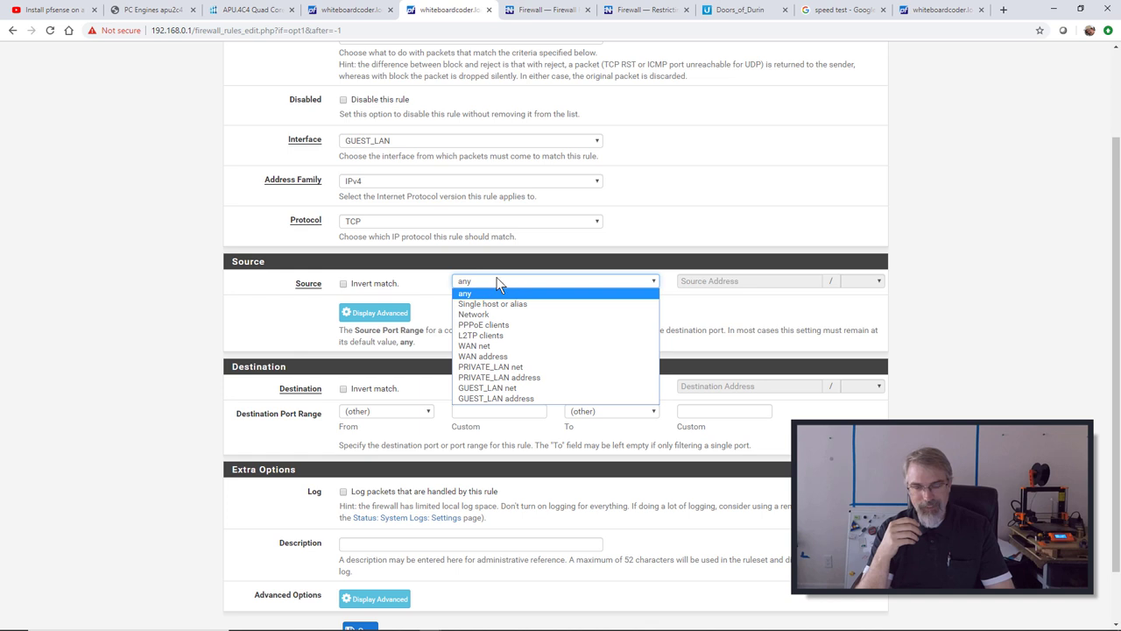
pyautogui.click(430, 270)
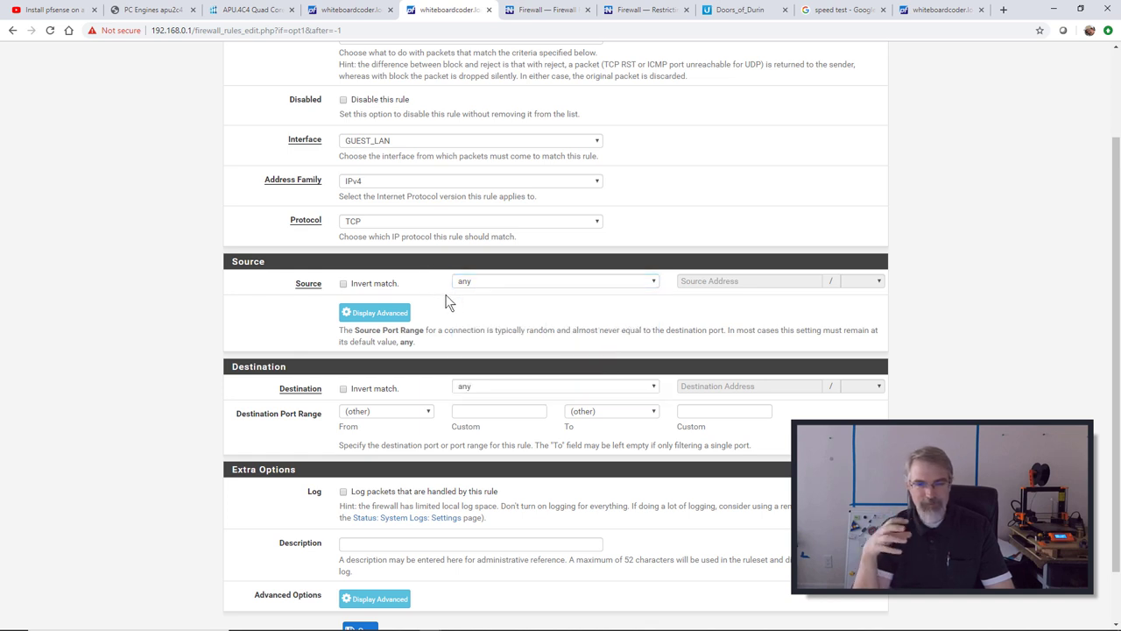
pyautogui.scroll(-1, 486, 311)
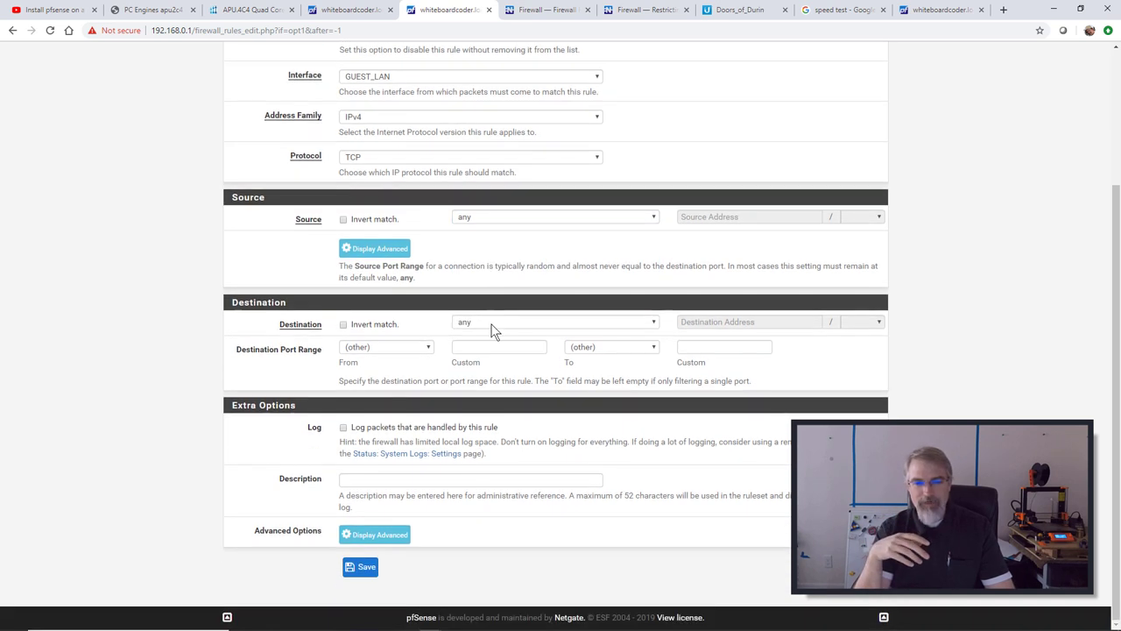
pyautogui.click(492, 324)
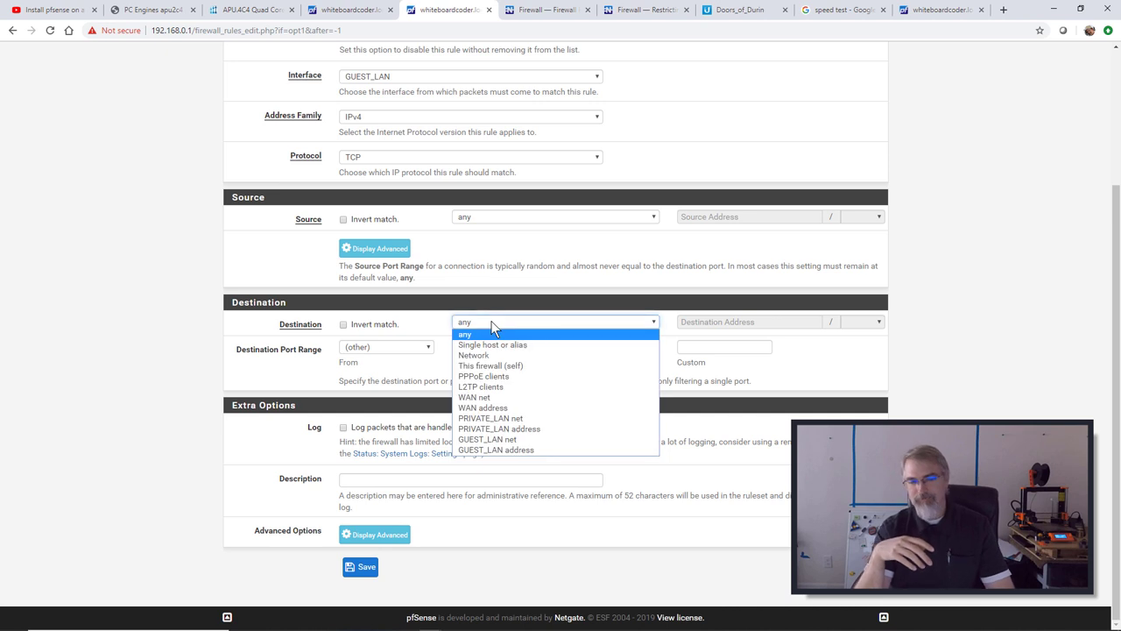
pyautogui.click(492, 367)
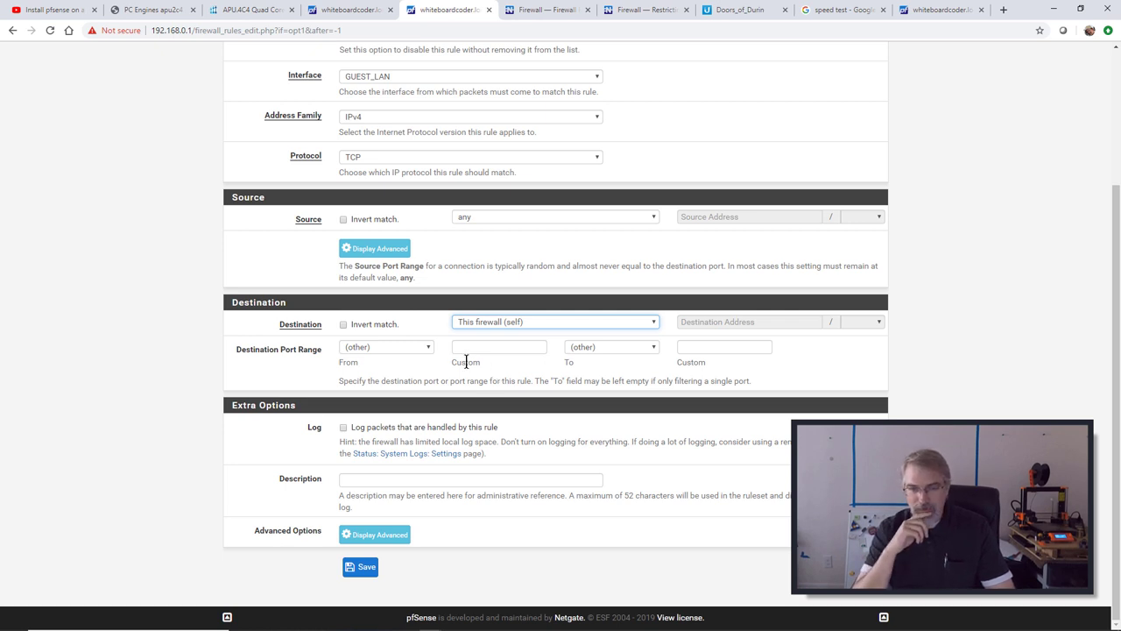
# Set both ends of the destination port range to the ManagementPorts alias, save the block rule and apply the changes.
pyautogui.click(468, 348)
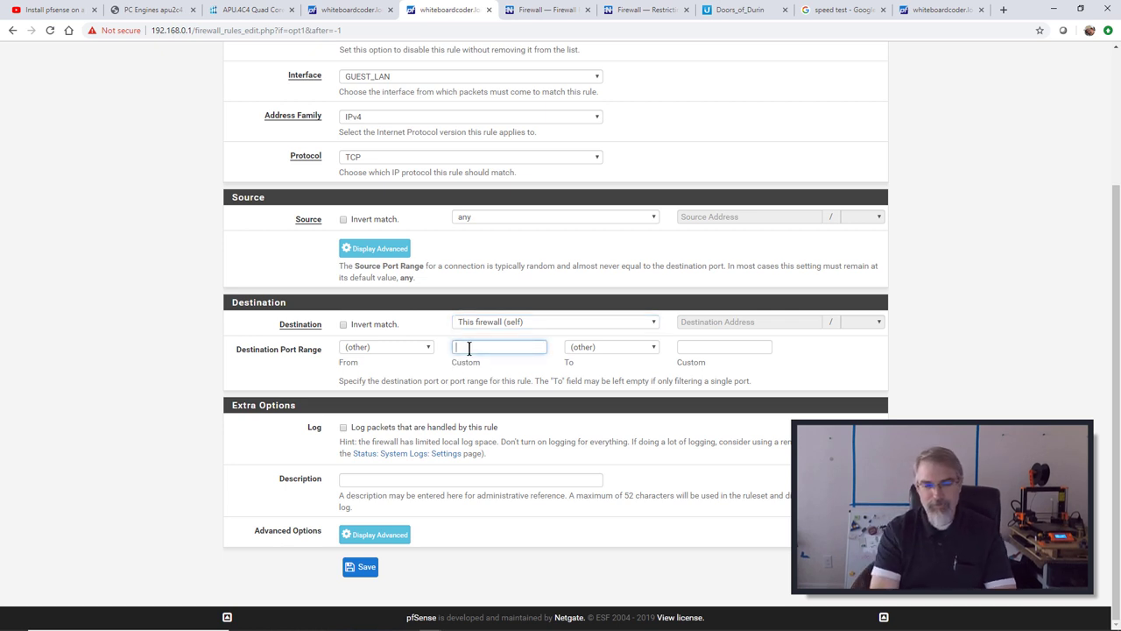
pyautogui.write('ma')
pyautogui.press('Down')
pyautogui.press('Return')
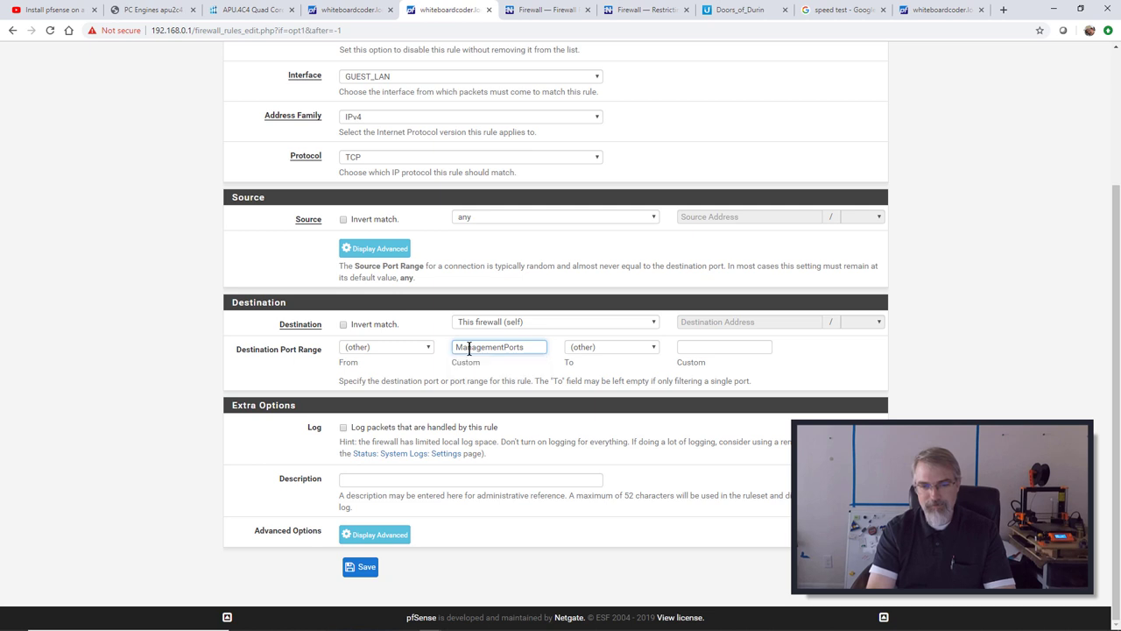
pyautogui.press('Tab')
pyautogui.click(688, 349)
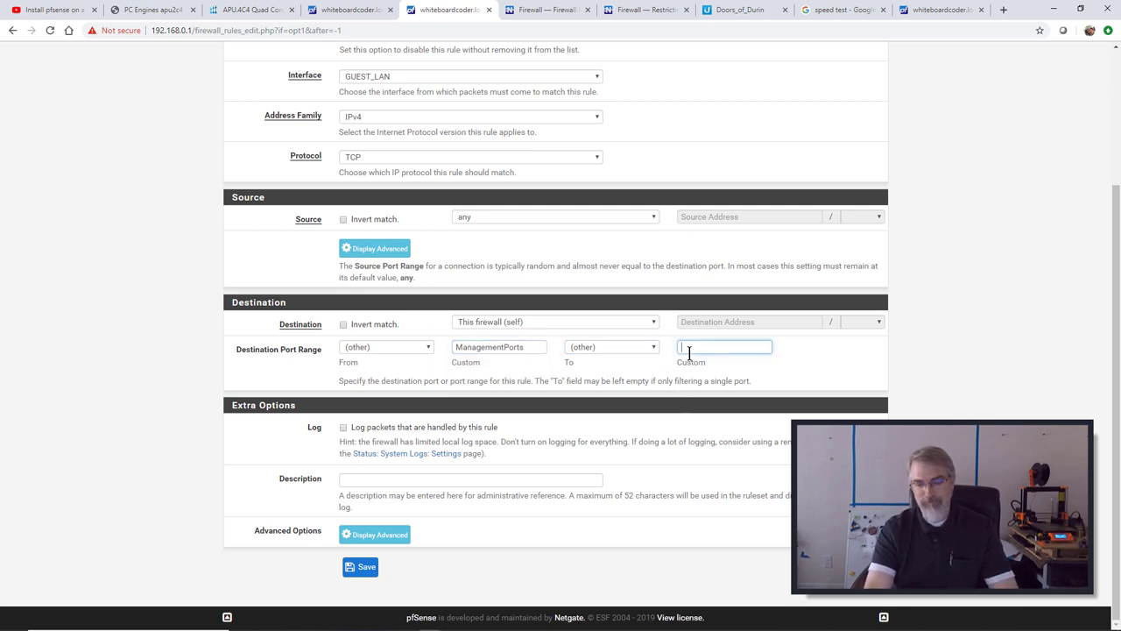
pyautogui.write('man')
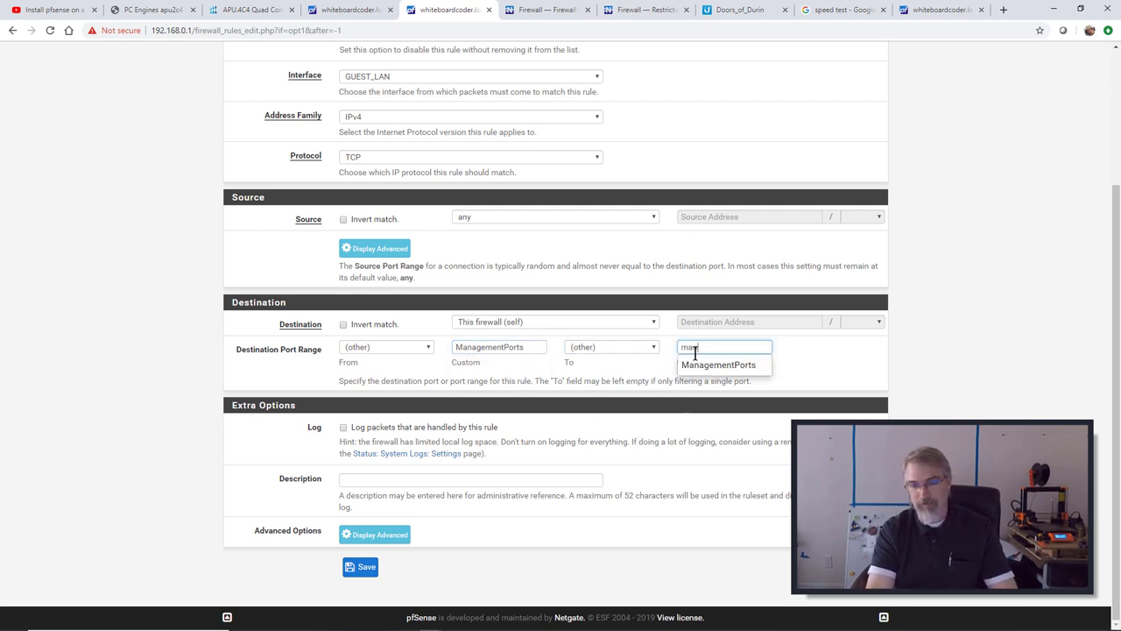
pyautogui.click(693, 365)
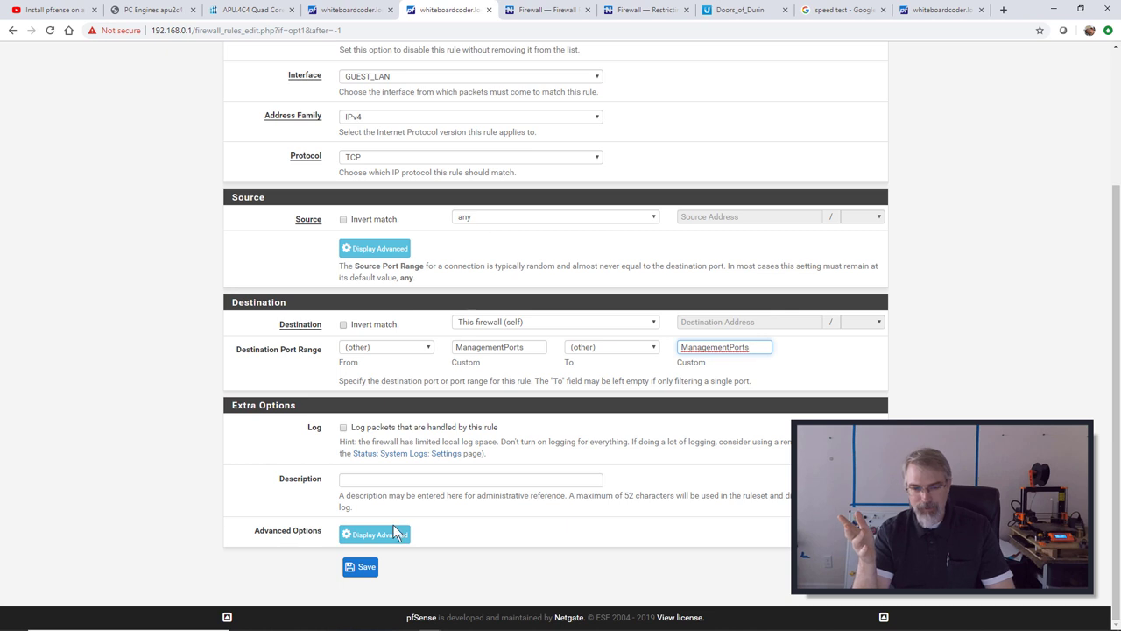
pyautogui.click(363, 570)
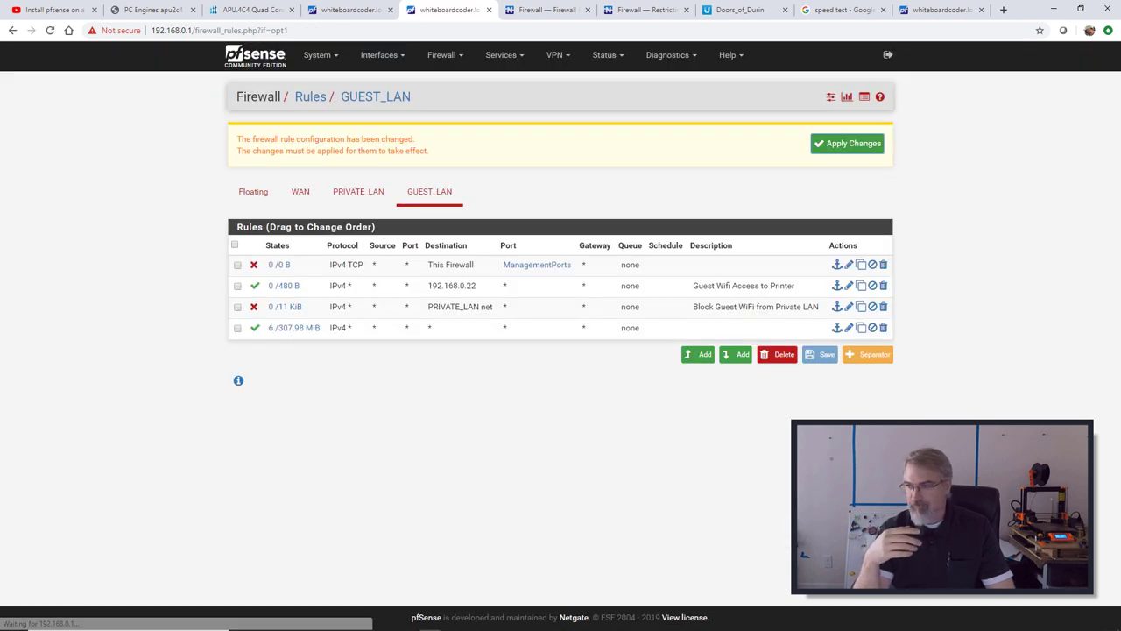
pyautogui.click(833, 149)
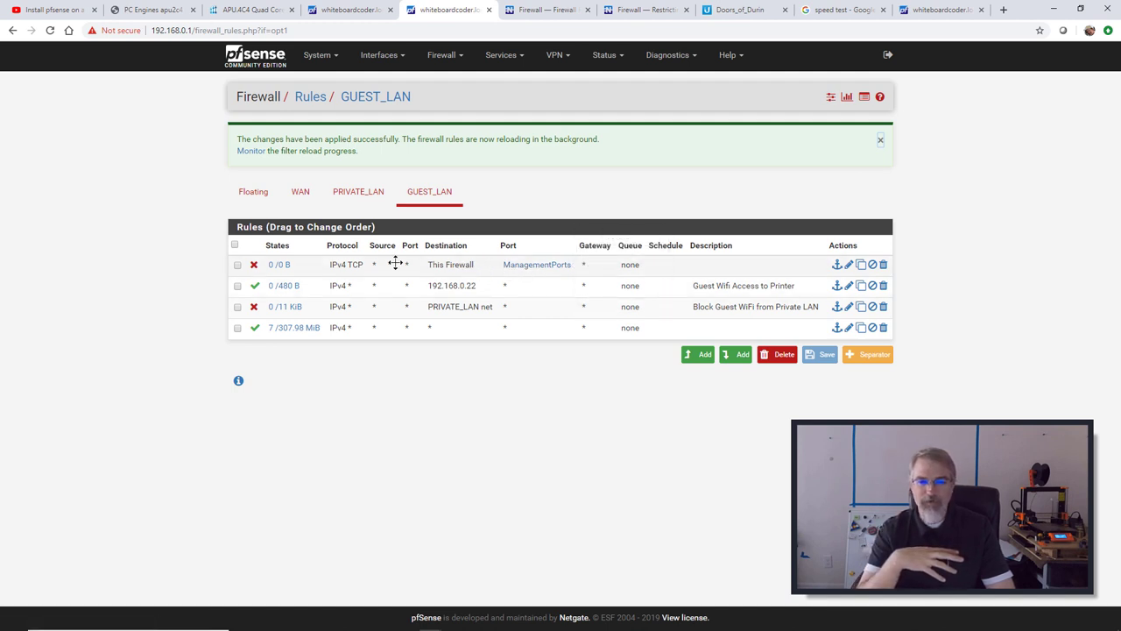
# Add a new pass rule above the existing GUEST_LAN rules, with the ManagementAccess alias as its single host or alias source.
pyautogui.click(705, 356)
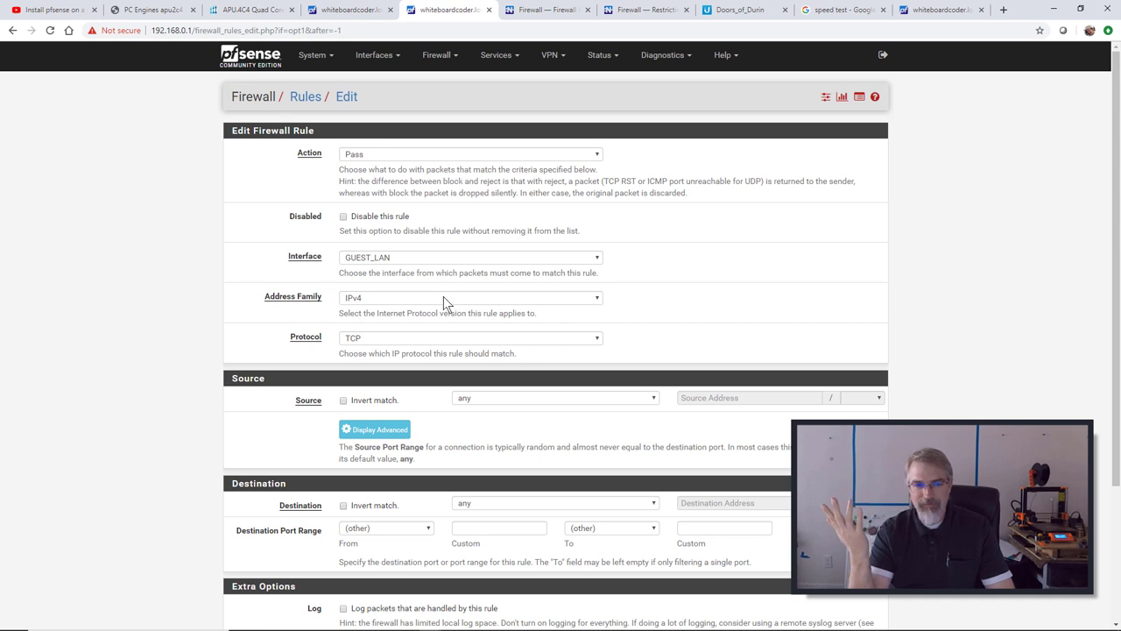
pyautogui.click(466, 397)
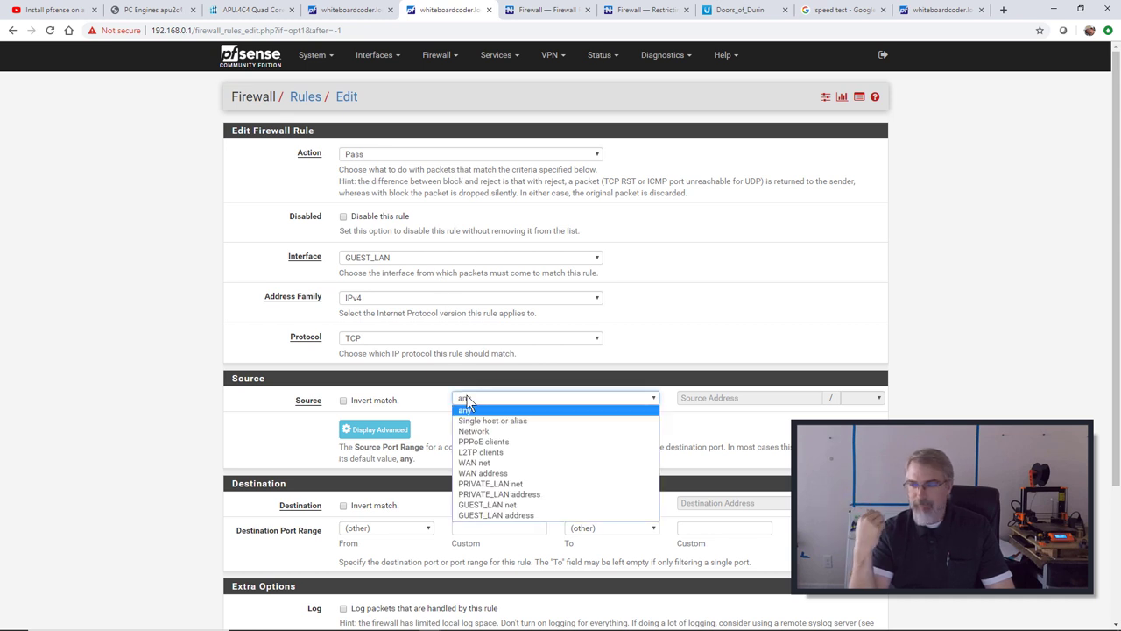
pyautogui.click(478, 421)
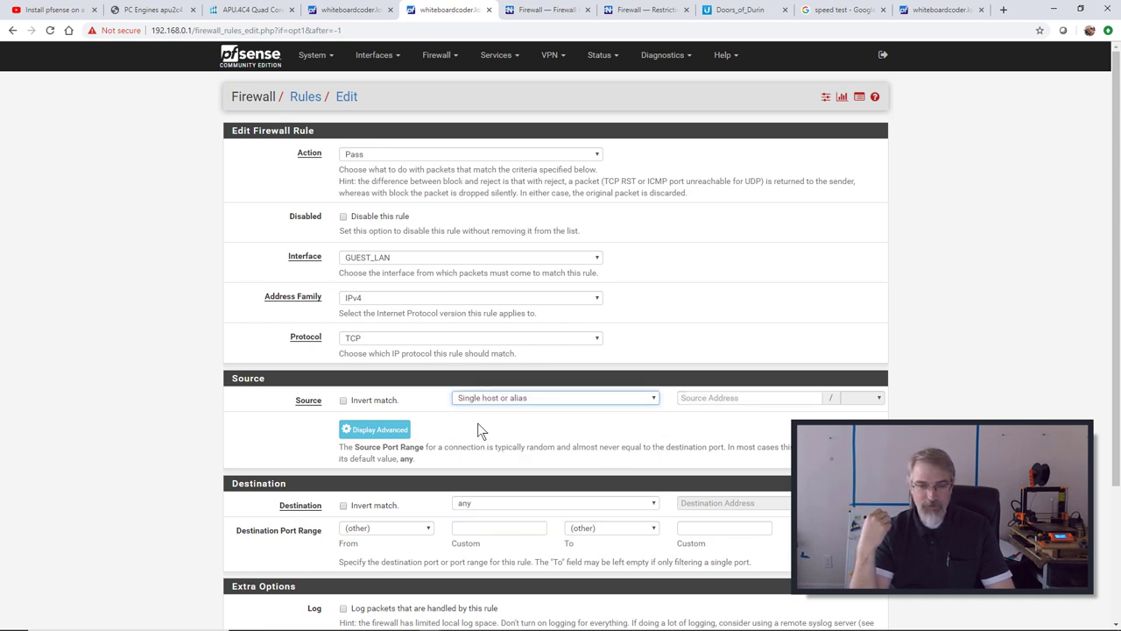
pyautogui.click(722, 397)
pyautogui.write('ma')
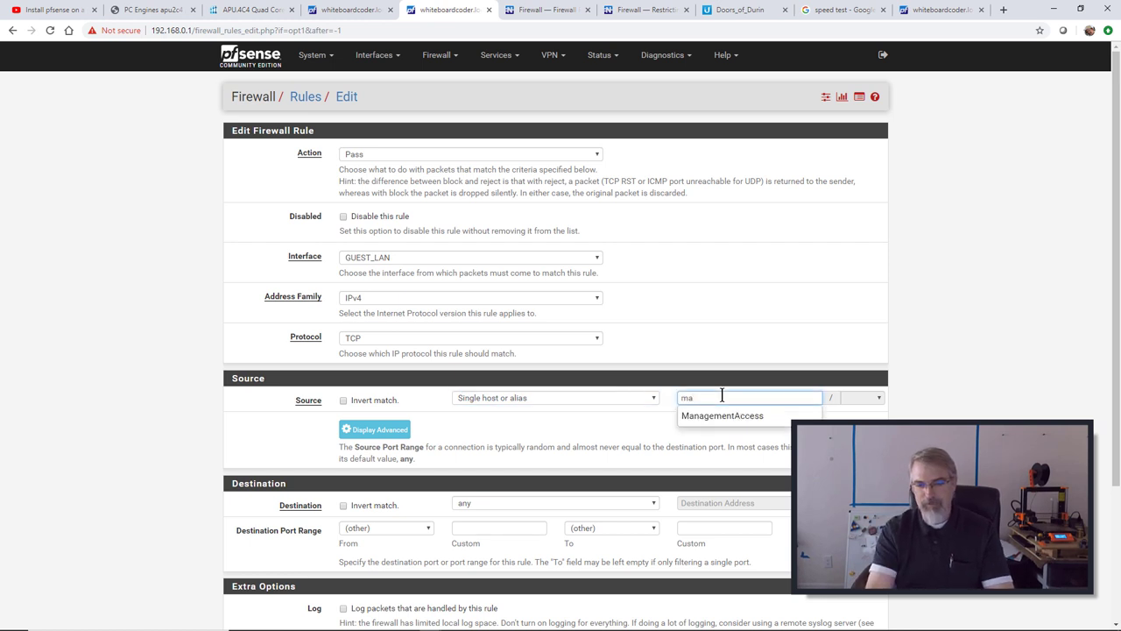
pyautogui.click(725, 420)
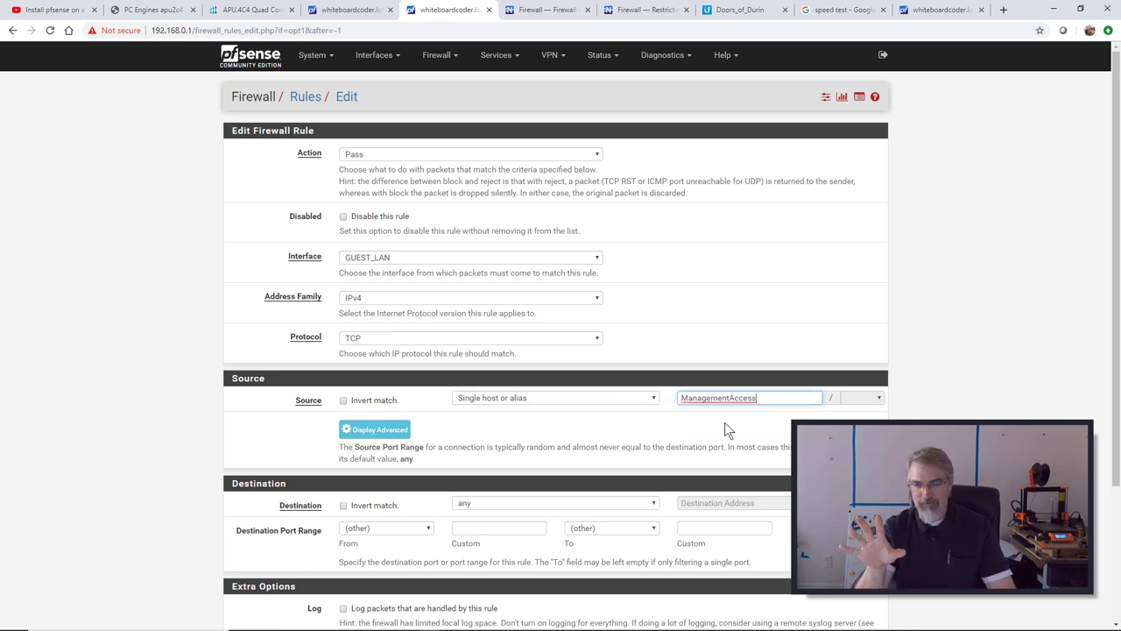
# Set the pass rule's destination to This firewall (self) and both ends of its destination port range to ManagementPorts.
pyautogui.scroll(-1, 586, 438)
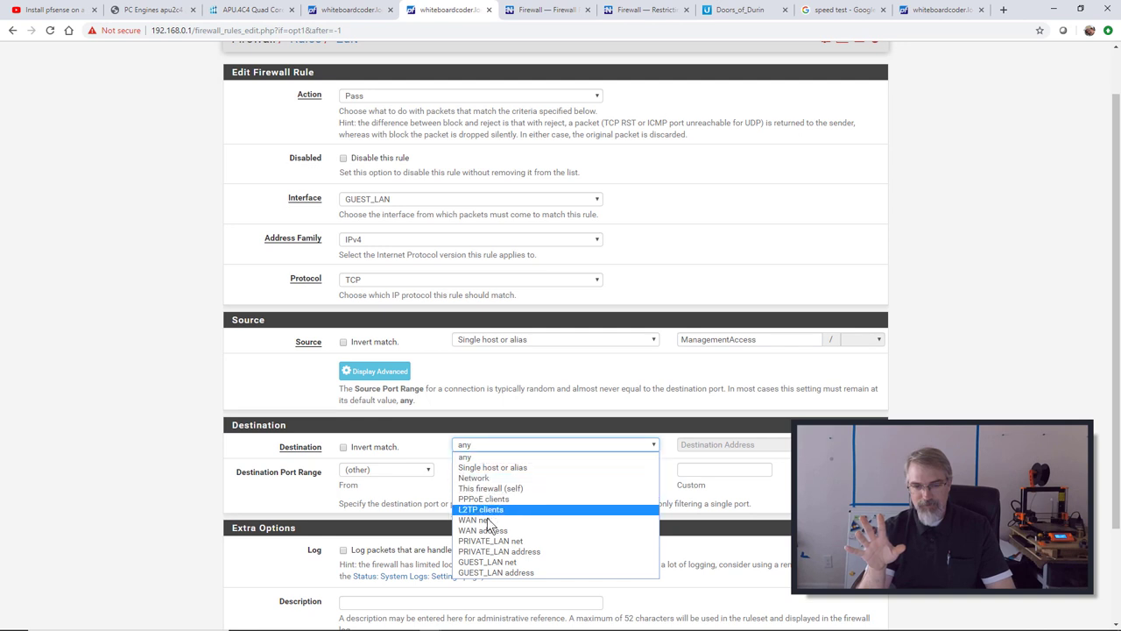
pyautogui.click(477, 488)
pyautogui.click(463, 470)
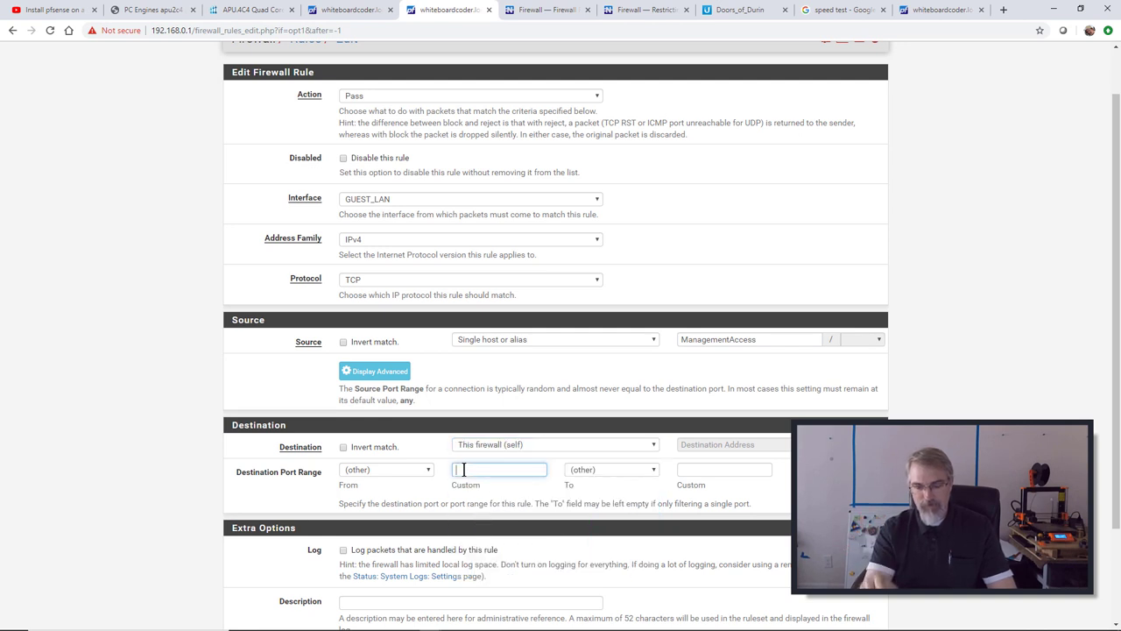
pyautogui.write('ma')
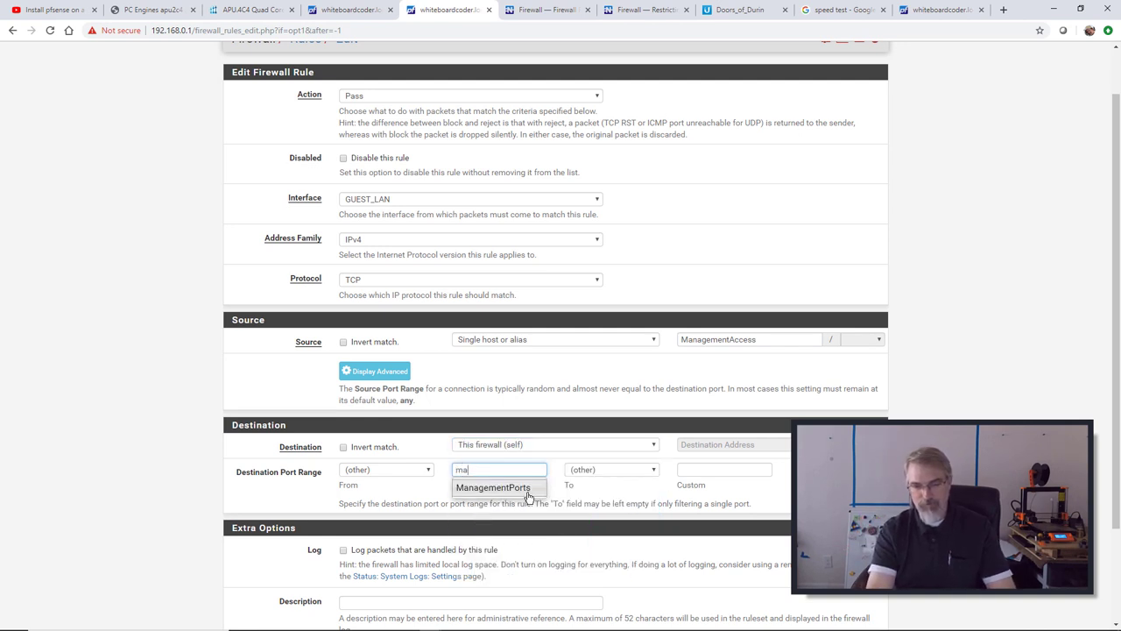
pyautogui.click(526, 488)
pyautogui.click(685, 471)
pyautogui.write('man')
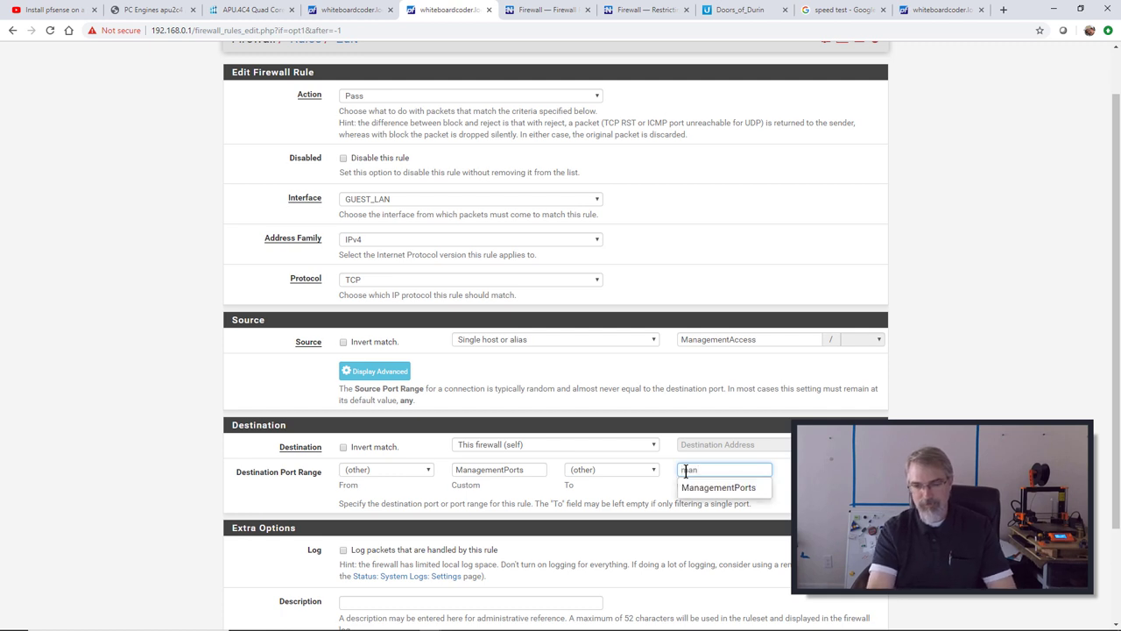
pyautogui.click(705, 488)
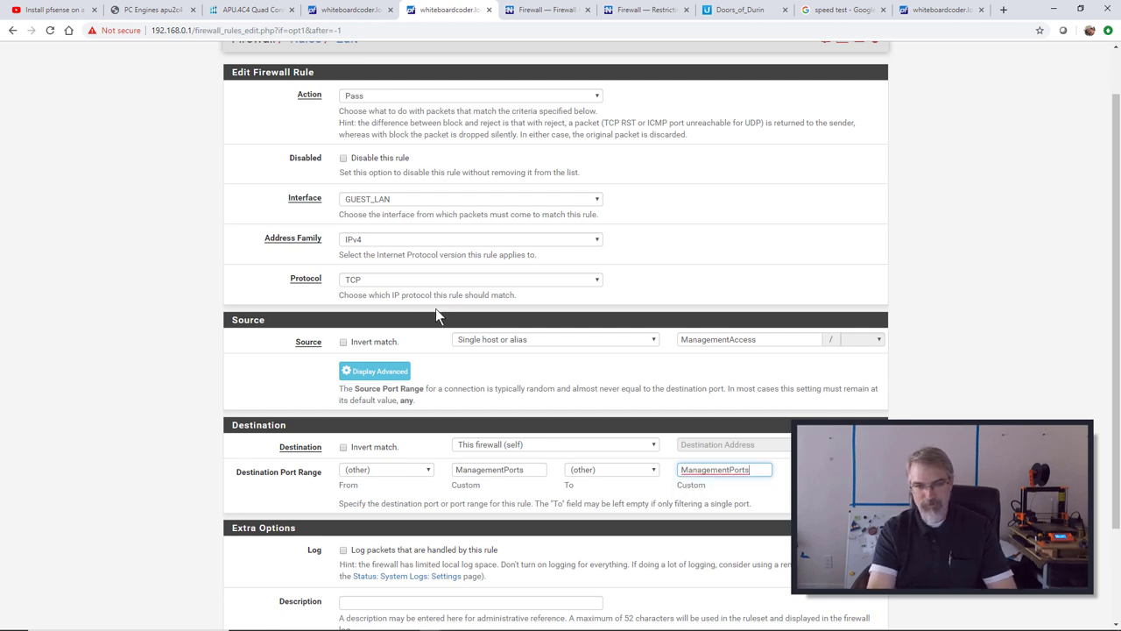
# Keep the pass rule's protocol as TCP and address family as IPv4, save it and apply the changes.
pyautogui.click(386, 280)
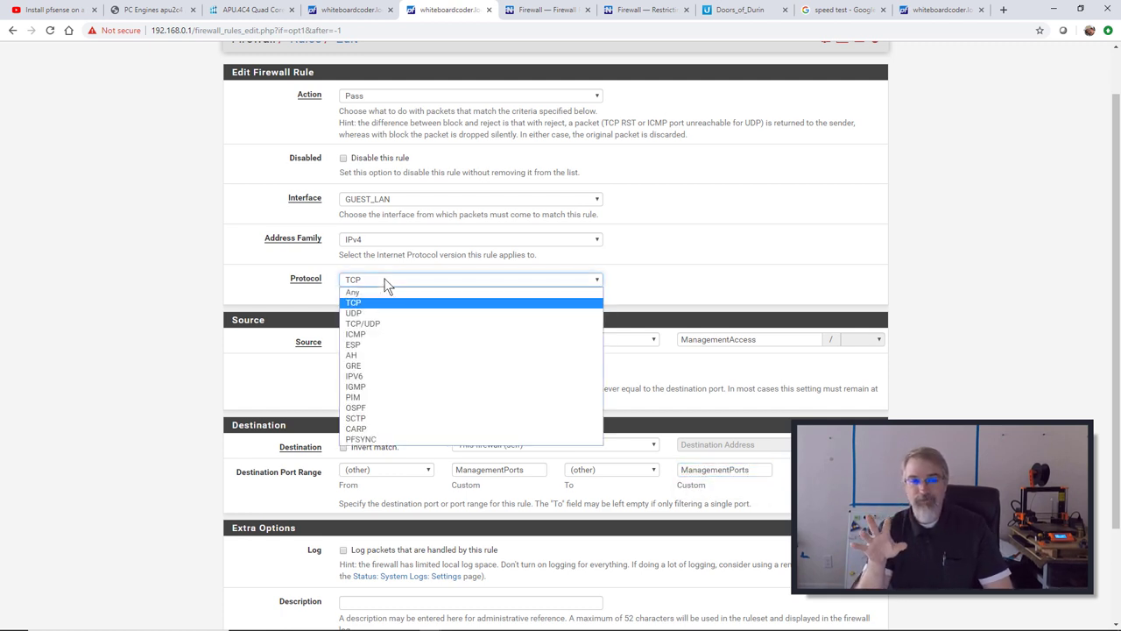
pyautogui.click(476, 254)
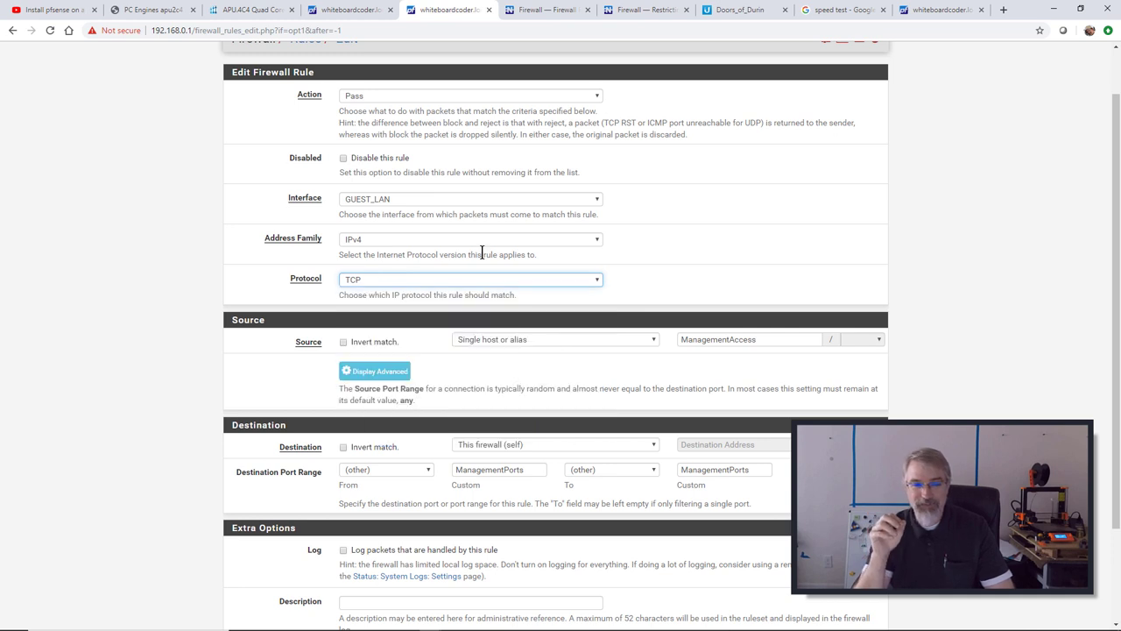
pyautogui.click(468, 242)
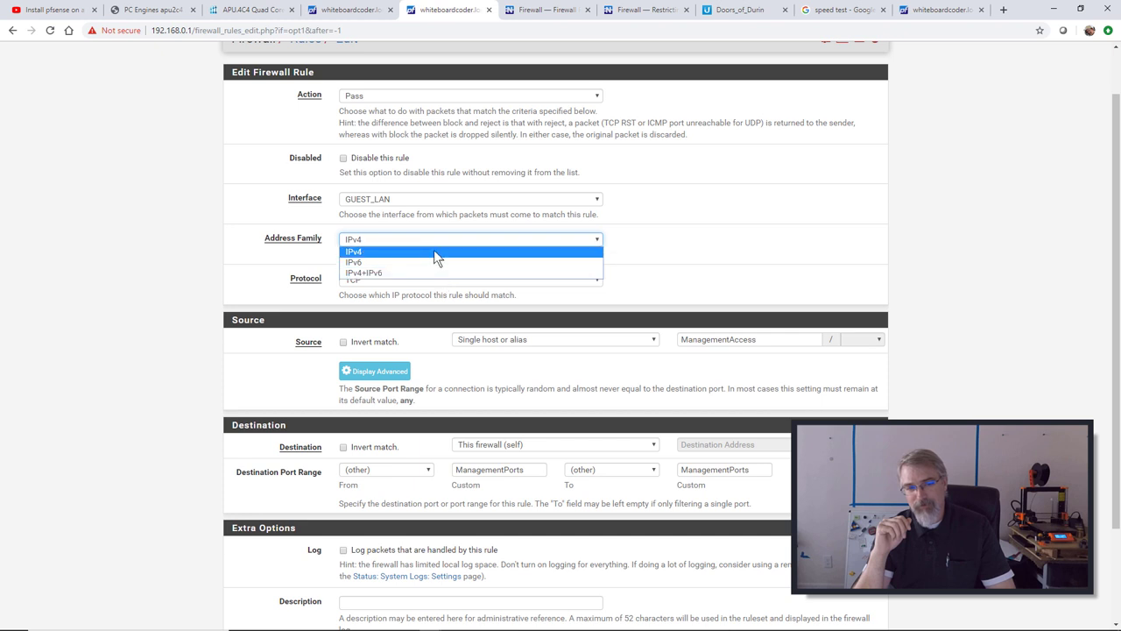
pyautogui.click(642, 247)
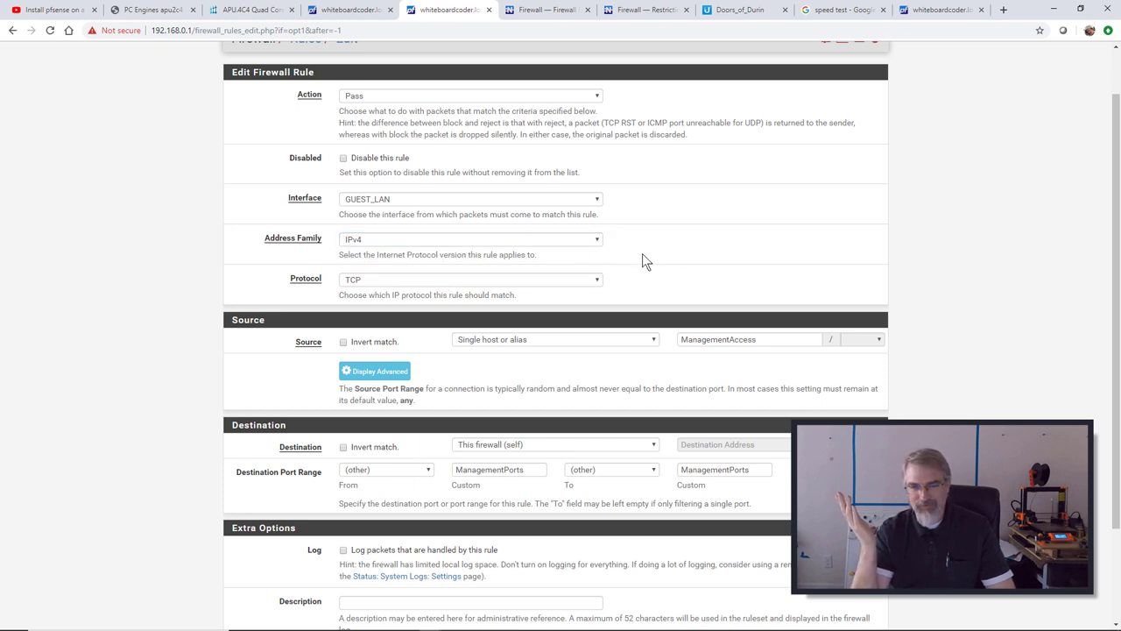
pyautogui.scroll(-3, 614, 259)
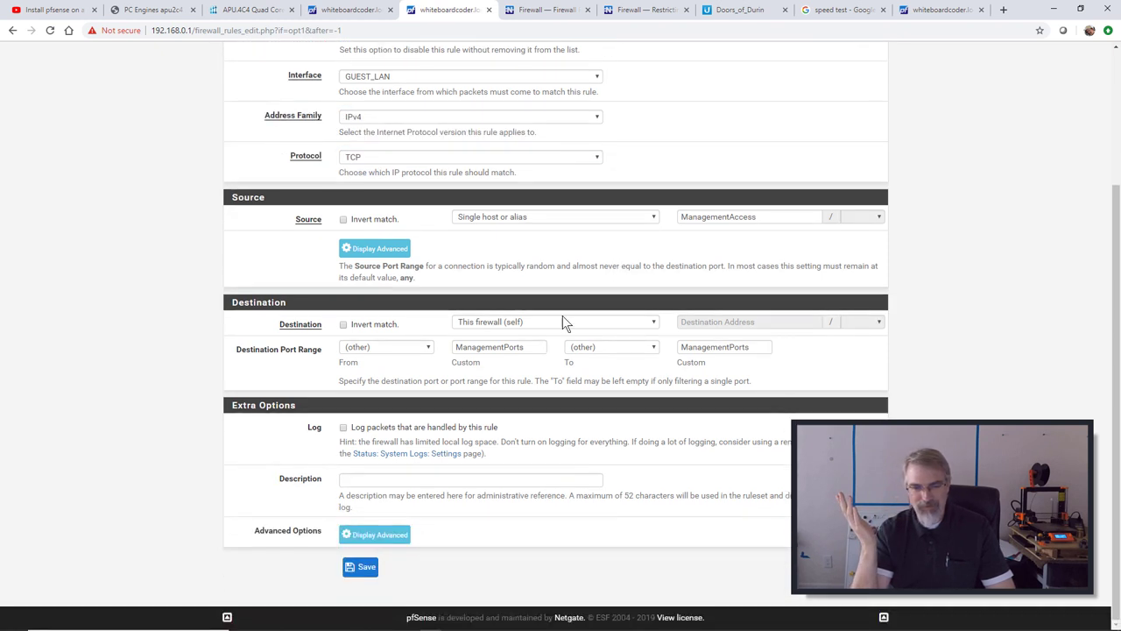
pyautogui.click(364, 567)
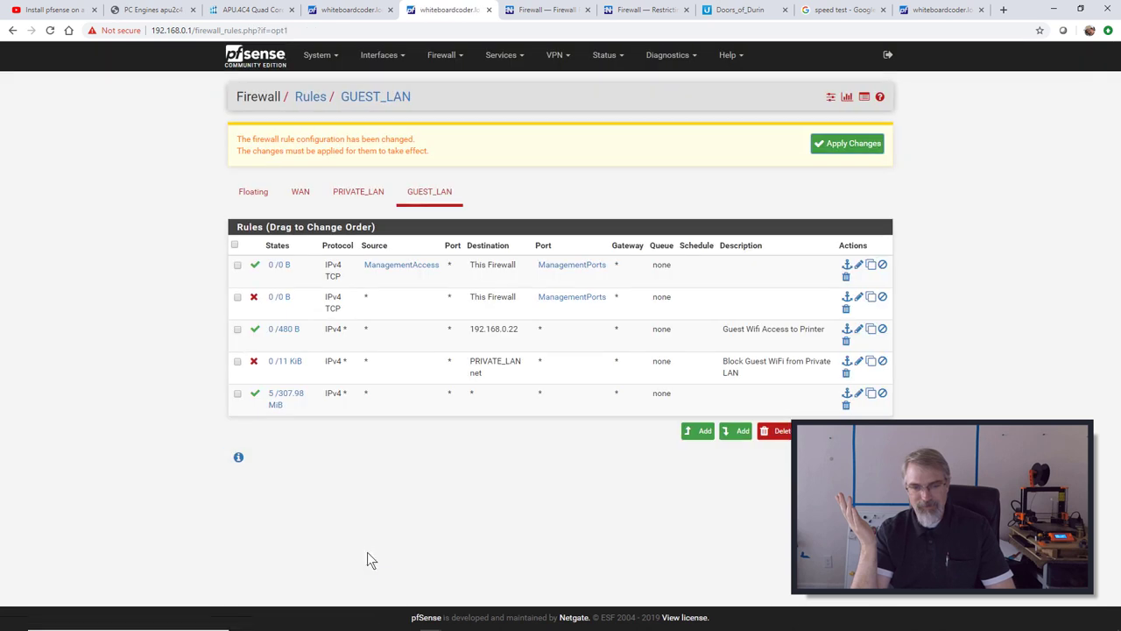
pyautogui.click(841, 149)
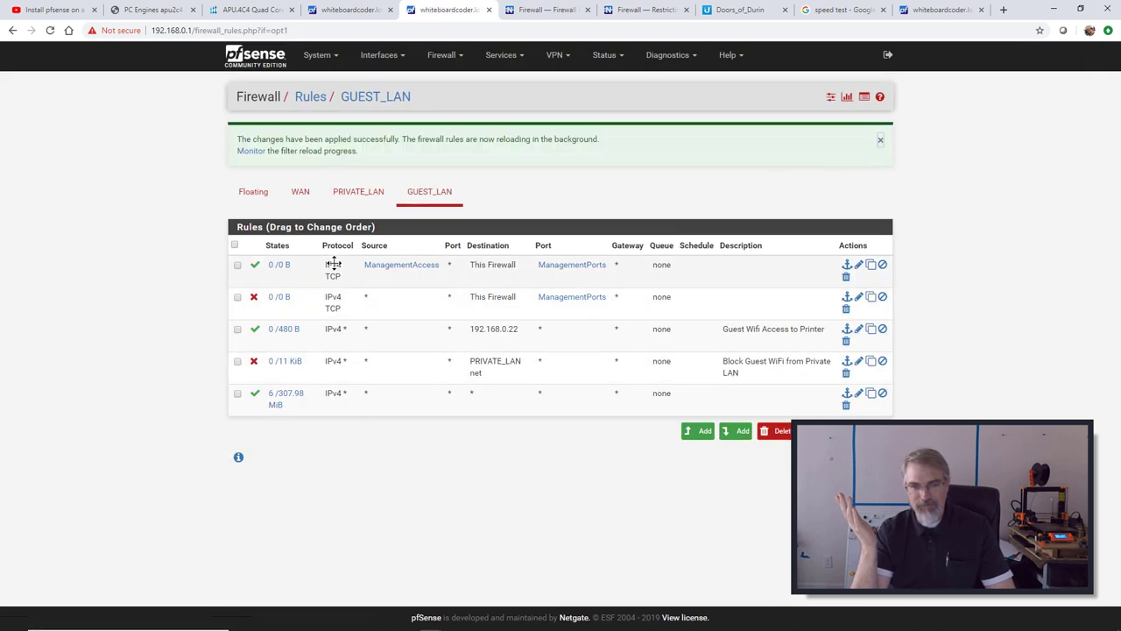
# Disable the ManagementAccess pass rule in GUEST_LAN, save it and apply the changes.
pyautogui.moveTo(413, 265)
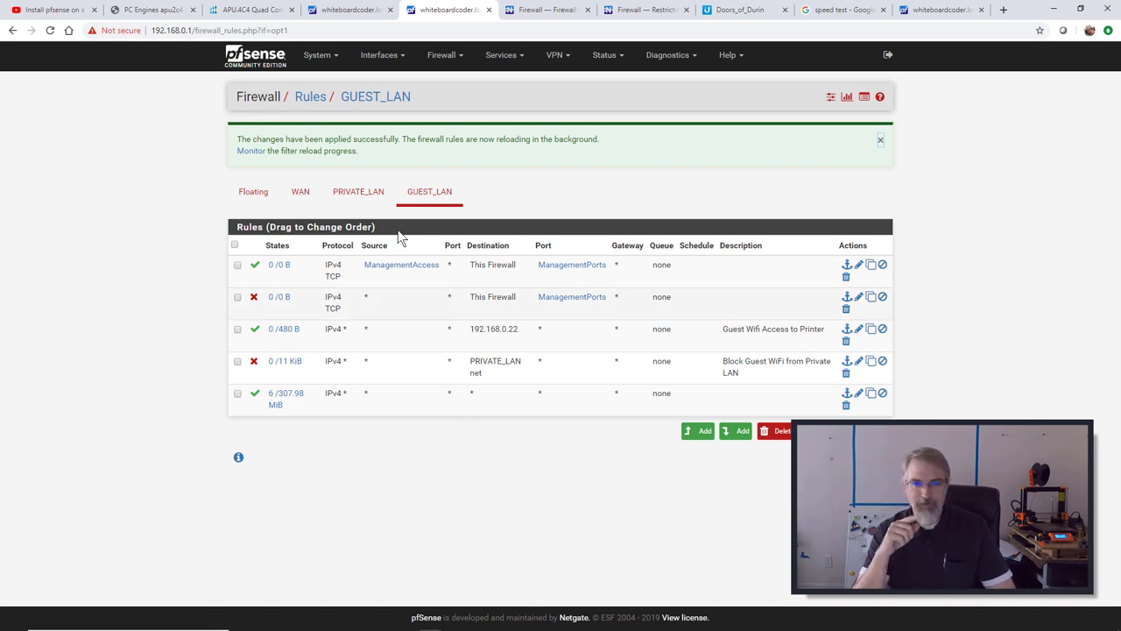
pyautogui.click(859, 267)
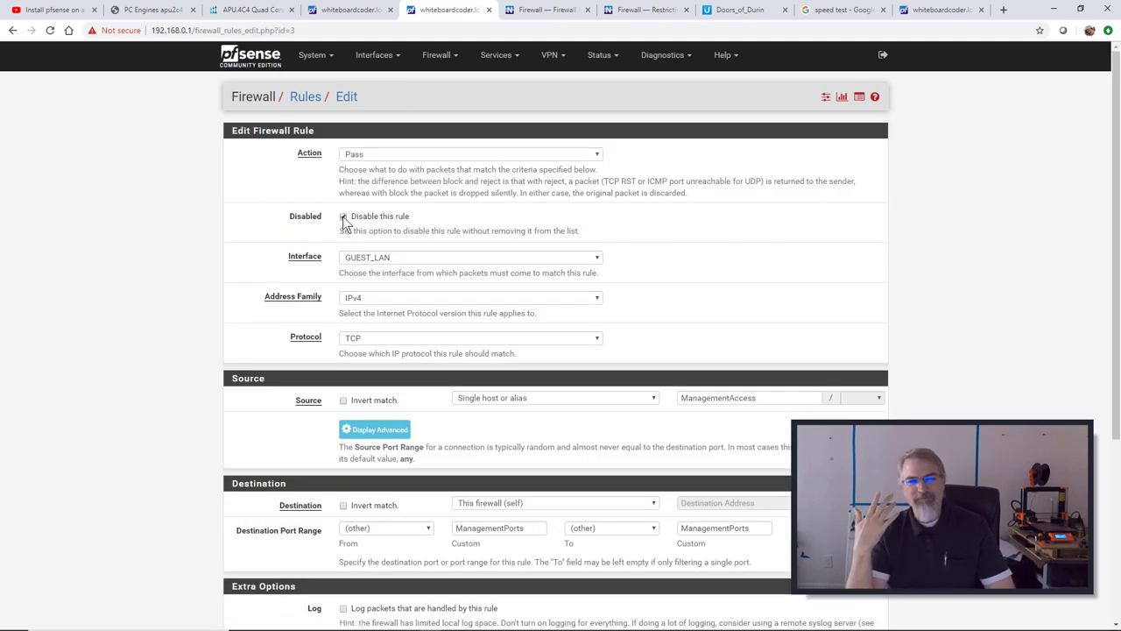
pyautogui.scroll(-3, 435, 338)
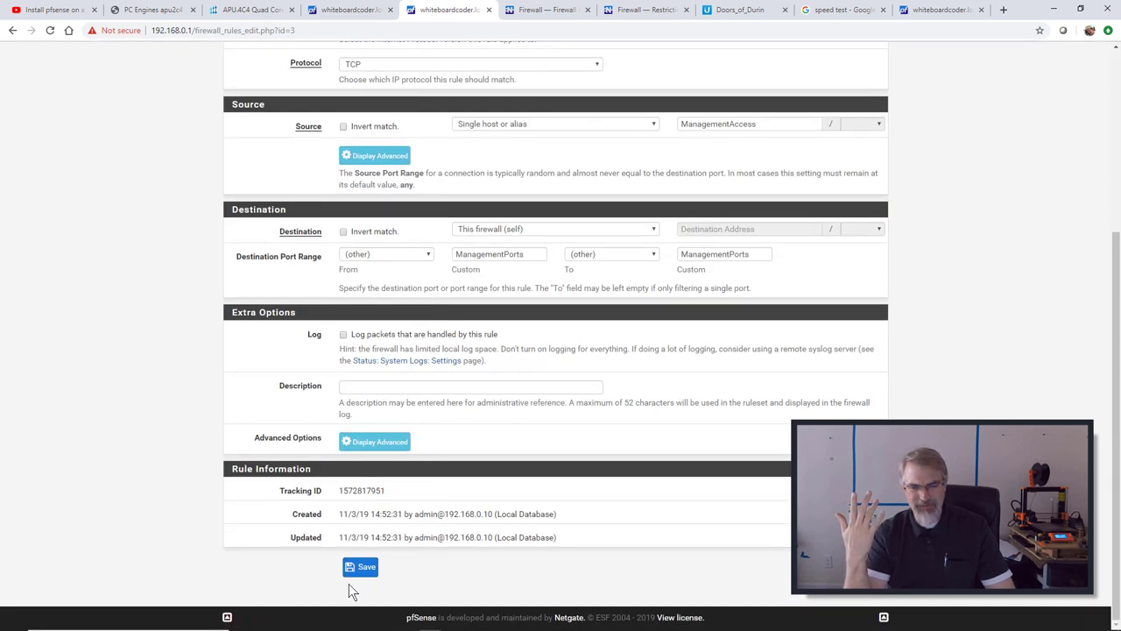
pyautogui.click(364, 567)
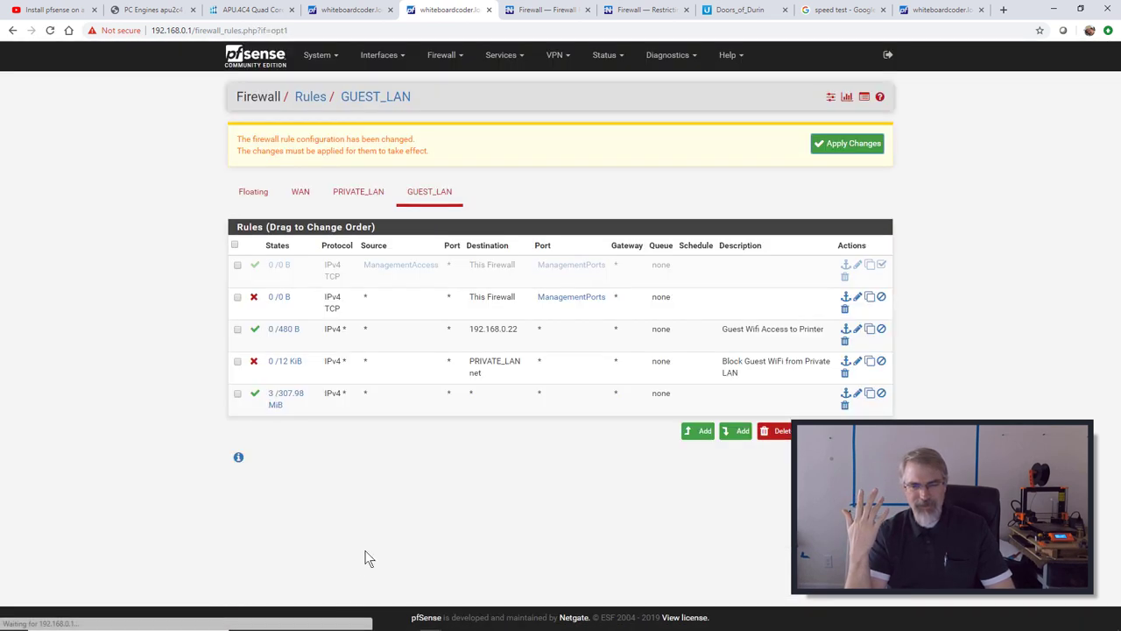
pyautogui.click(841, 145)
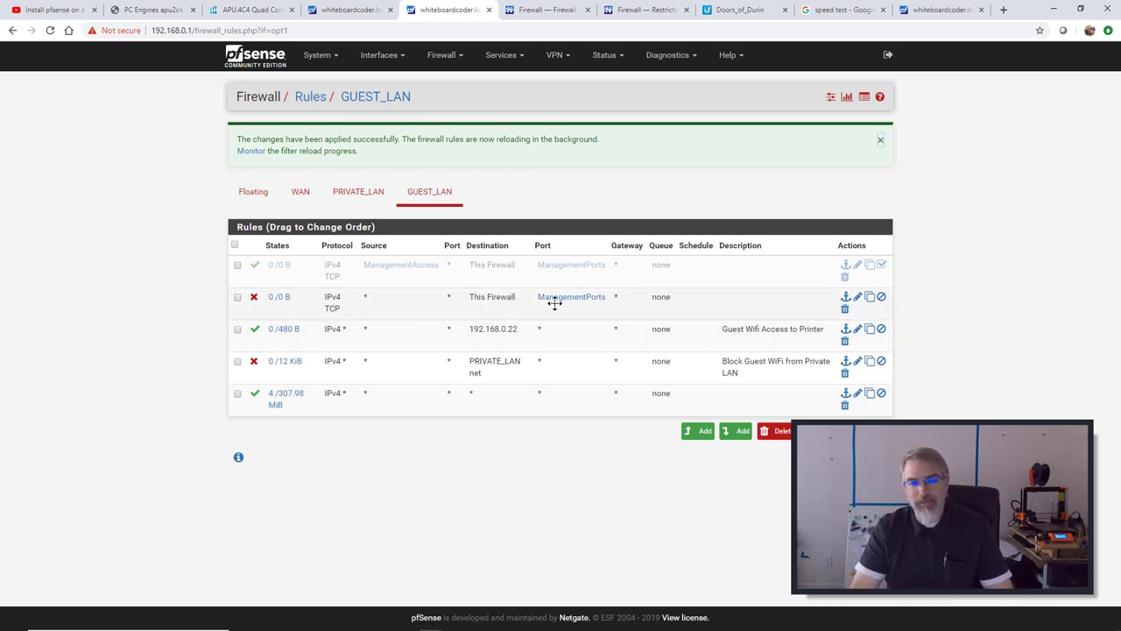
# Test webGUI access by reloading the rules page on 192.168.0.1 and loading 192.168.10.1 in the other pfSense tab.
pyautogui.moveTo(564, 302)
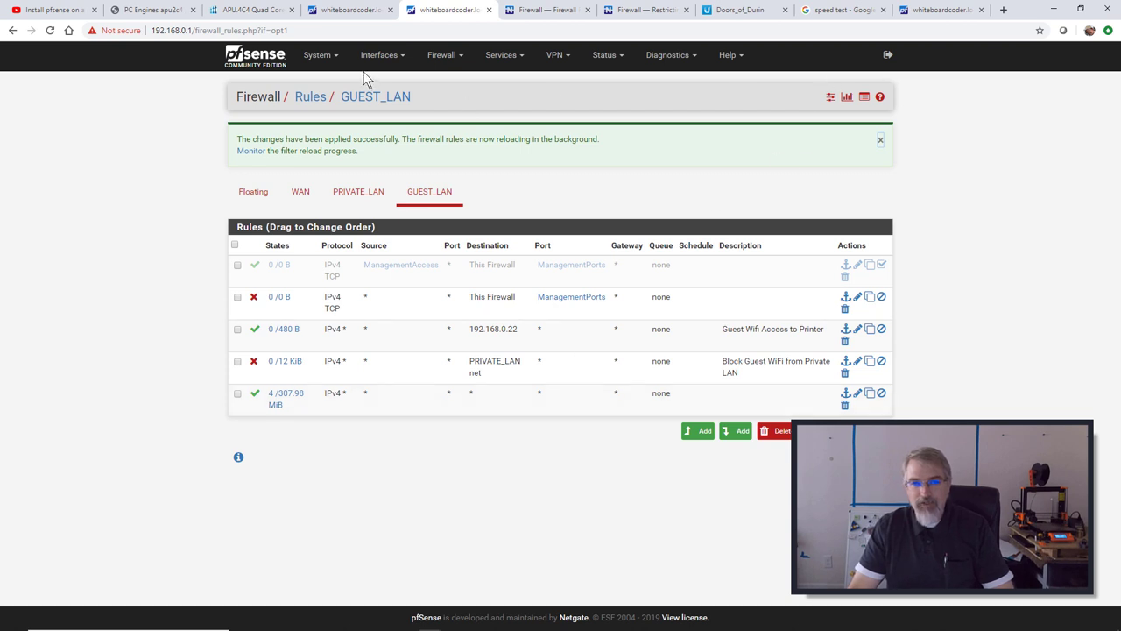
pyautogui.click(50, 32)
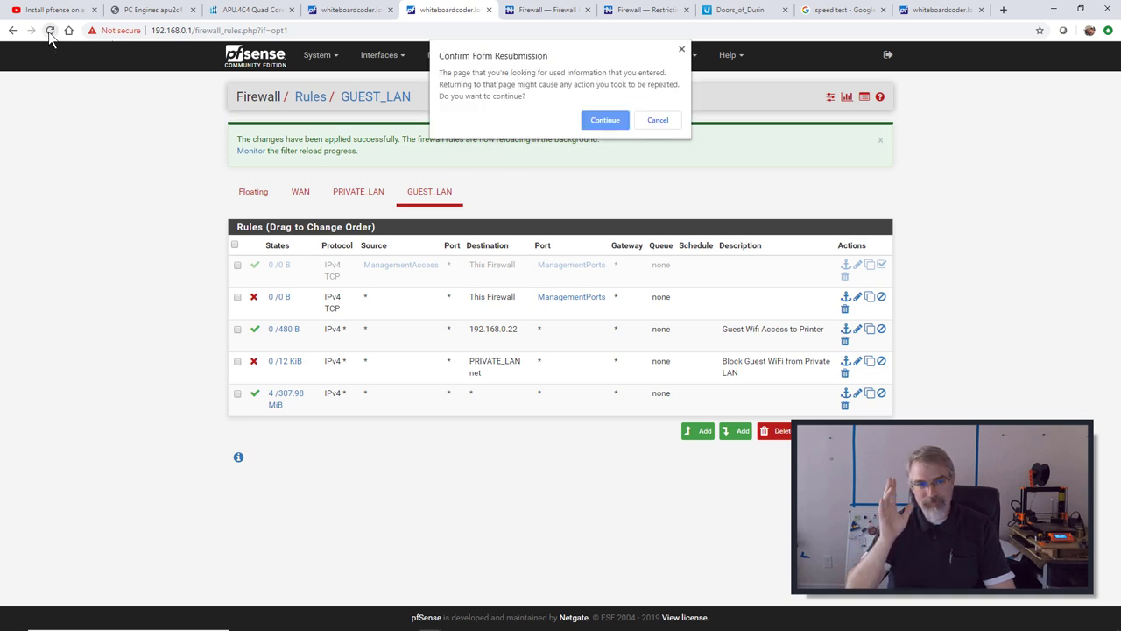
pyautogui.click(605, 121)
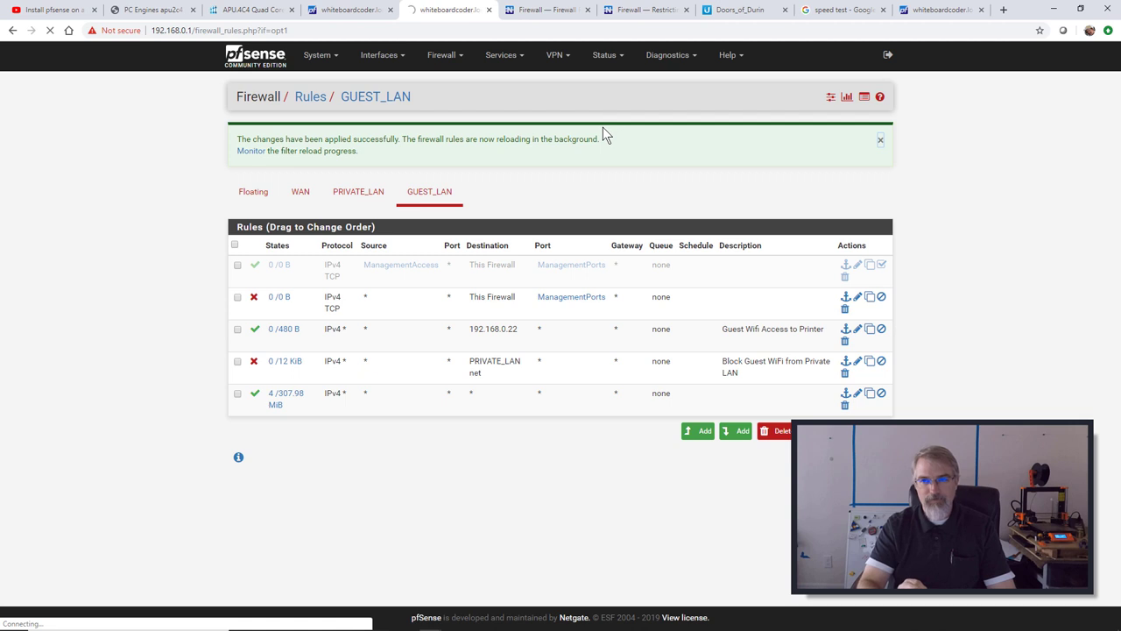
pyautogui.click(953, 11)
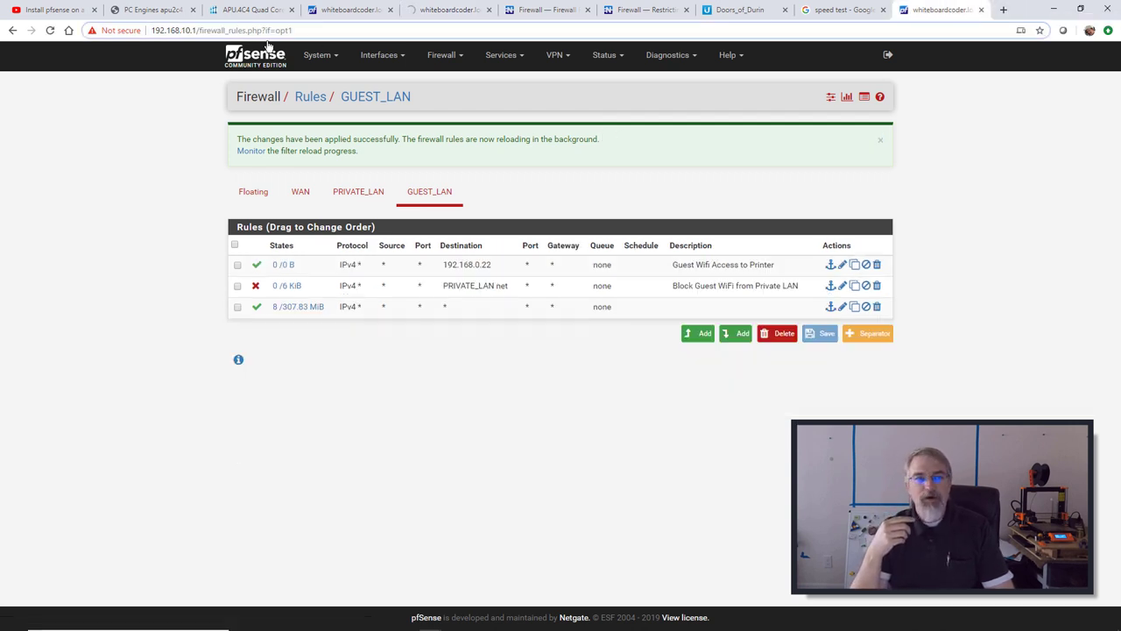
pyautogui.moveTo(226, 31); pyautogui.dragTo(379, 34)
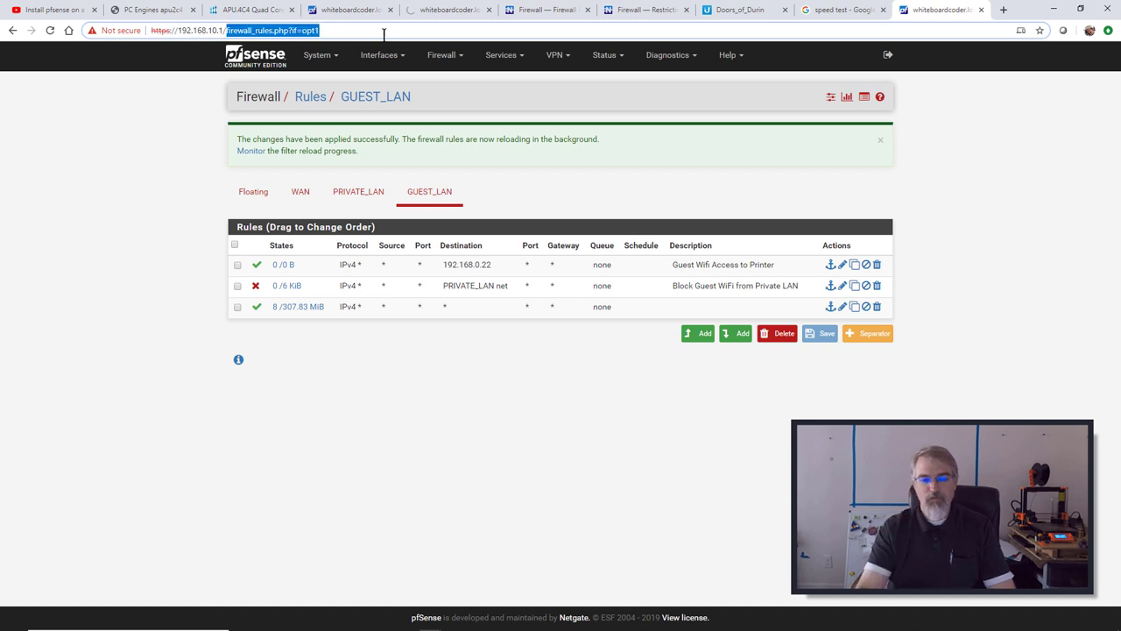
pyautogui.press('BackSpace')
pyautogui.press('Return')
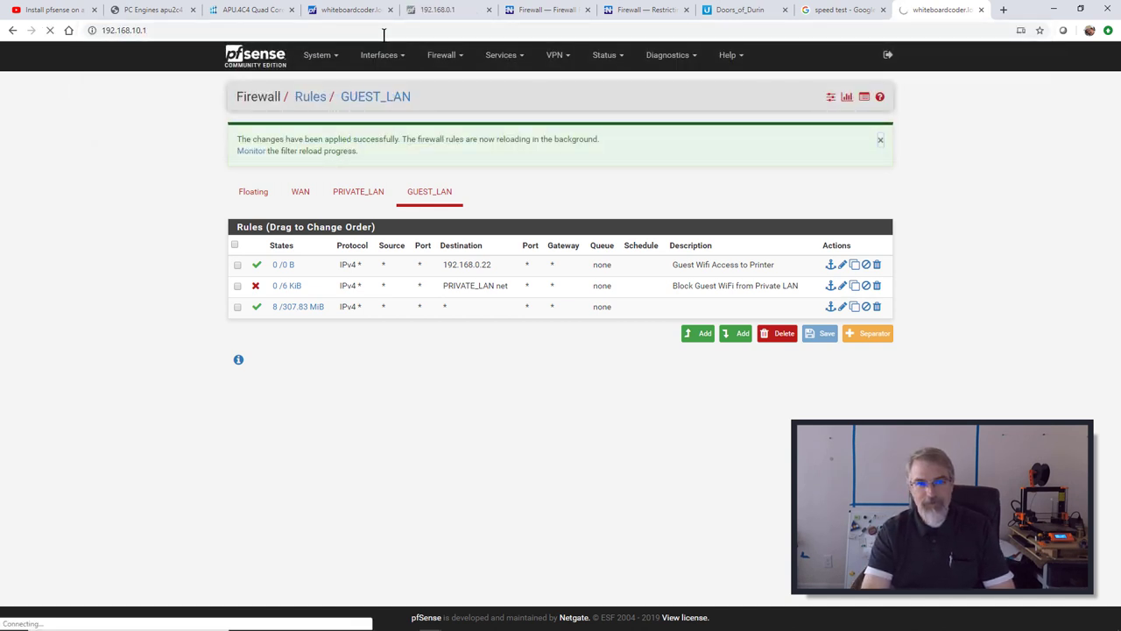
pyautogui.click(436, 10)
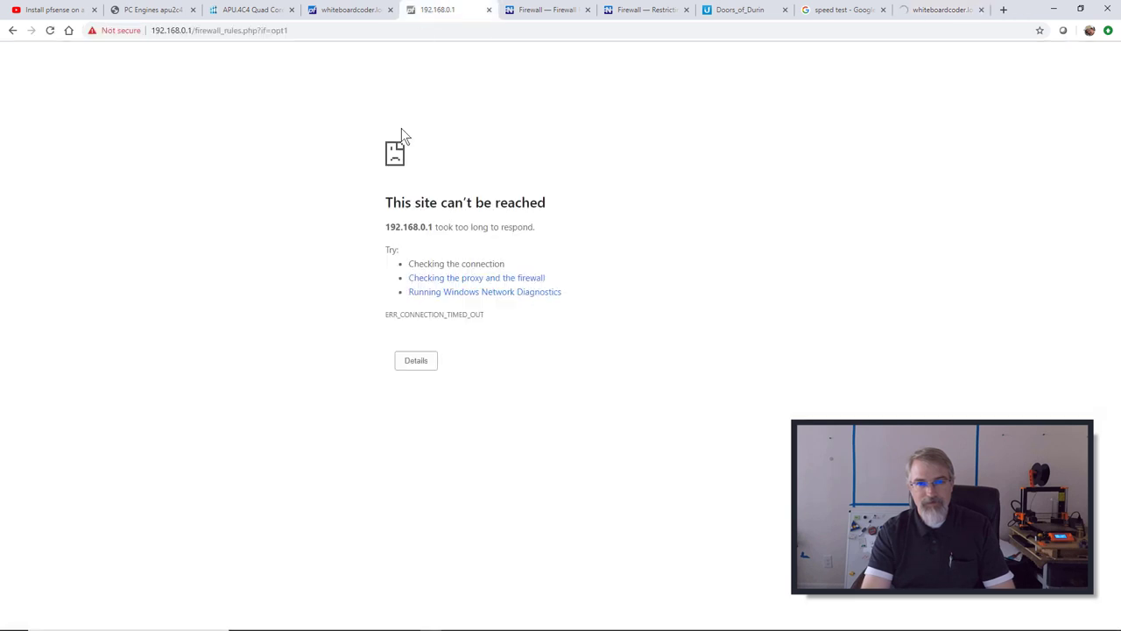
pyautogui.click(937, 13)
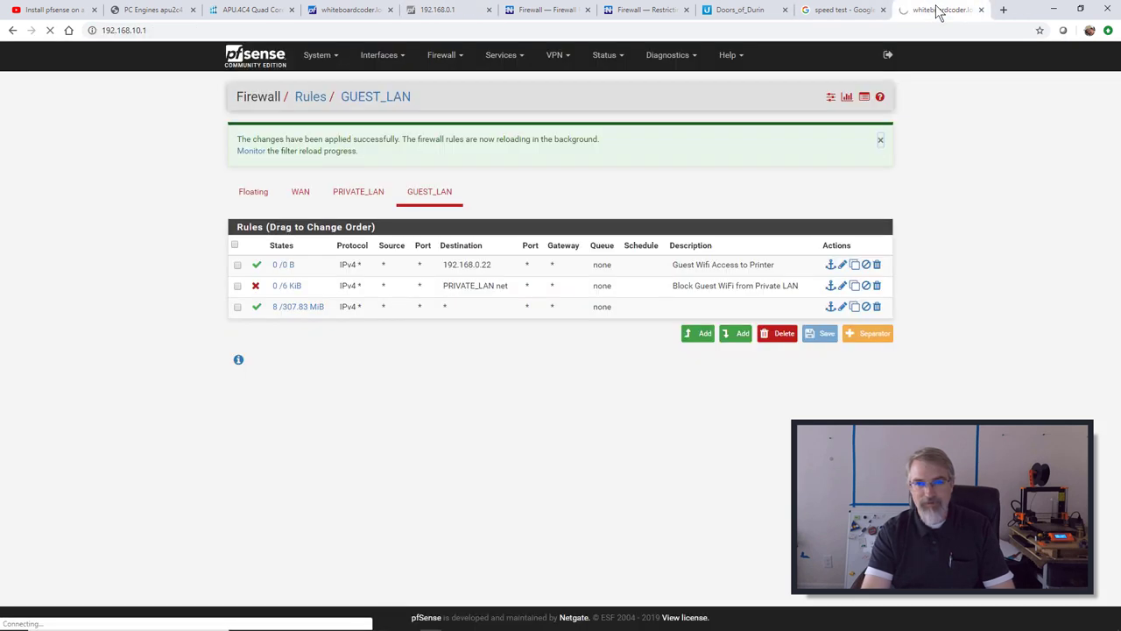
# Switch to the bash terminal, ping 192.168.0.99 and interrupt it, and ping the printer at 192.168.0.22.
pyautogui.moveTo(1120, 119); pyautogui.dragTo(274, 117)
pyautogui.press('Up')
pyautogui.press('Return')
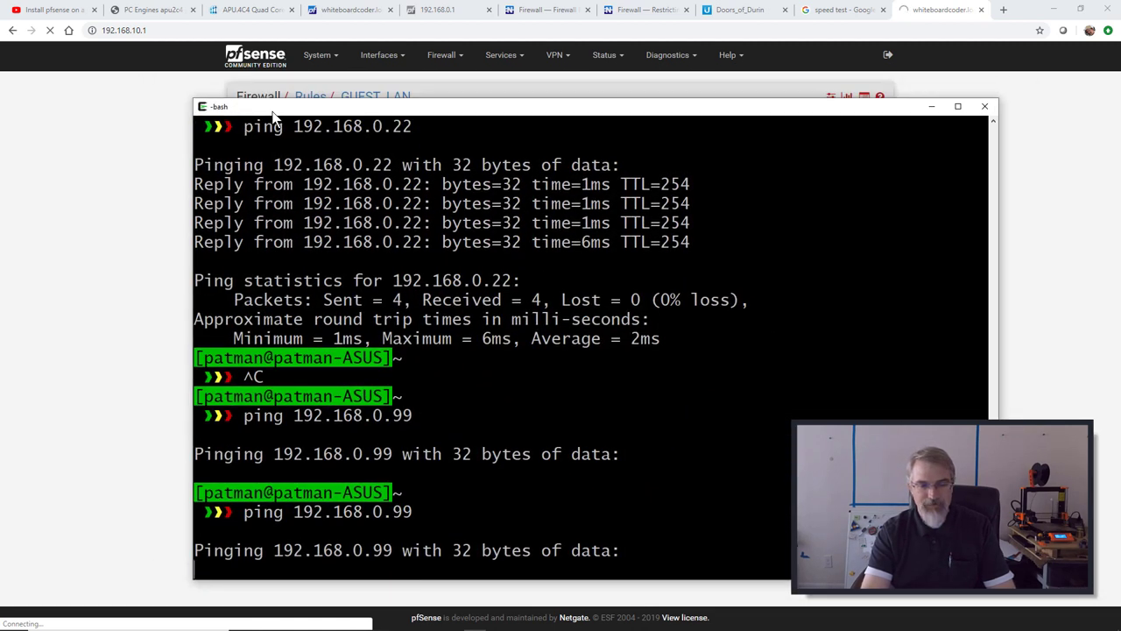
pyautogui.hotkey('ctrl', 'c')
pyautogui.press('Up')
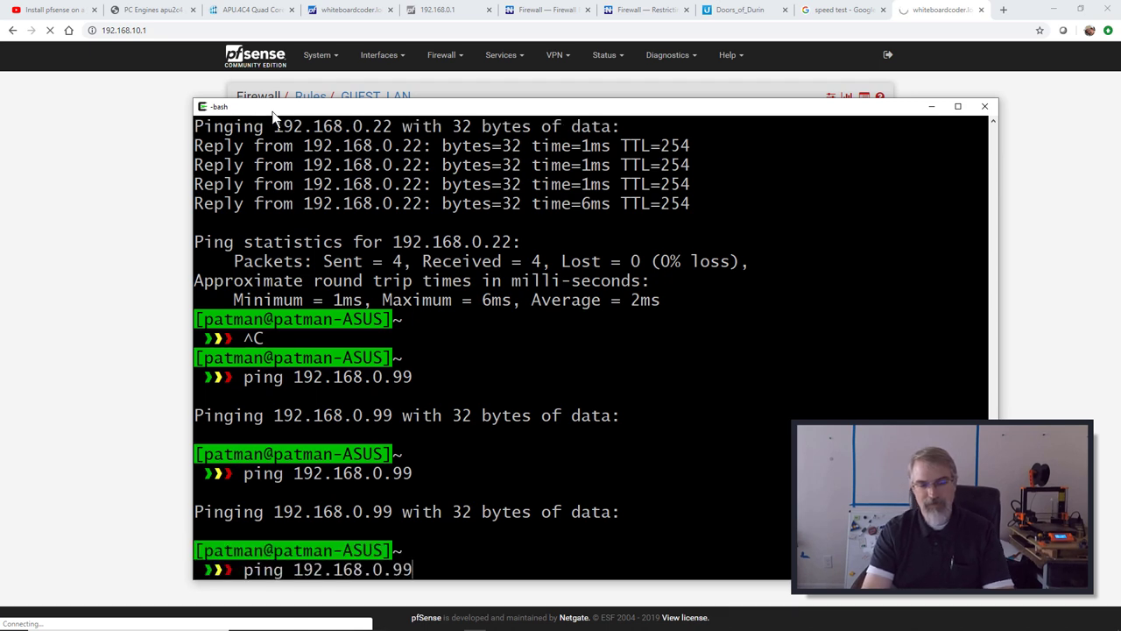
pyautogui.press('BackSpace')
pyautogui.press('BackSpace')
pyautogui.write('22')
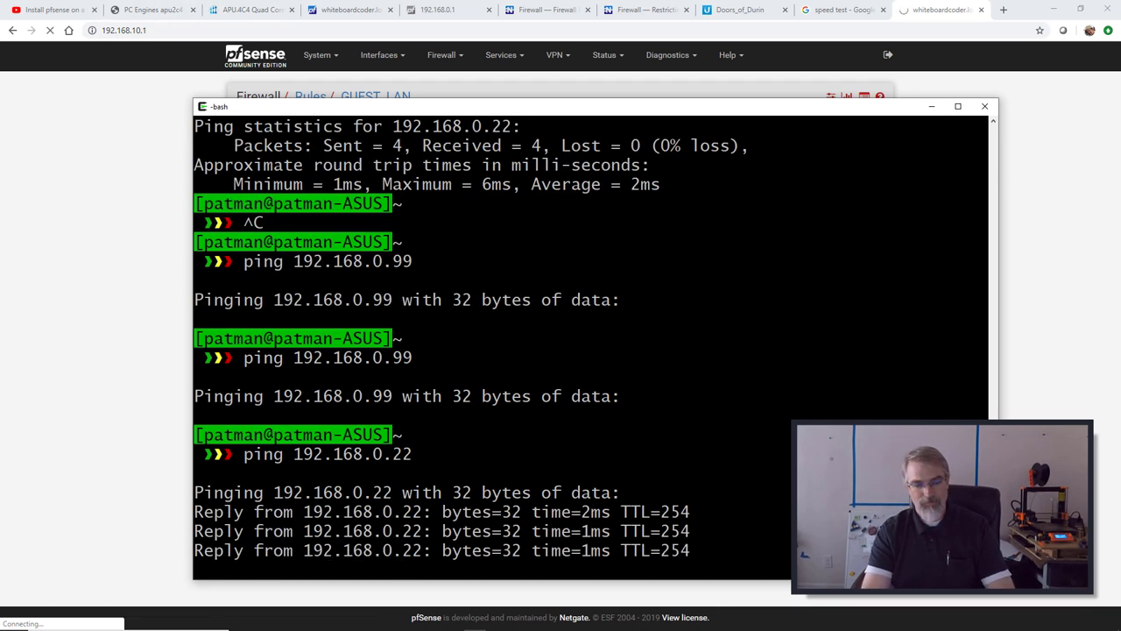
pyautogui.hotkey('ctrl', 'c')
# Move the terminal out of view and reload the 192.168.10.1 page in the browser to retest webGUI access.
pyautogui.moveTo(440, 114); pyautogui.dragTo(1120, 144)
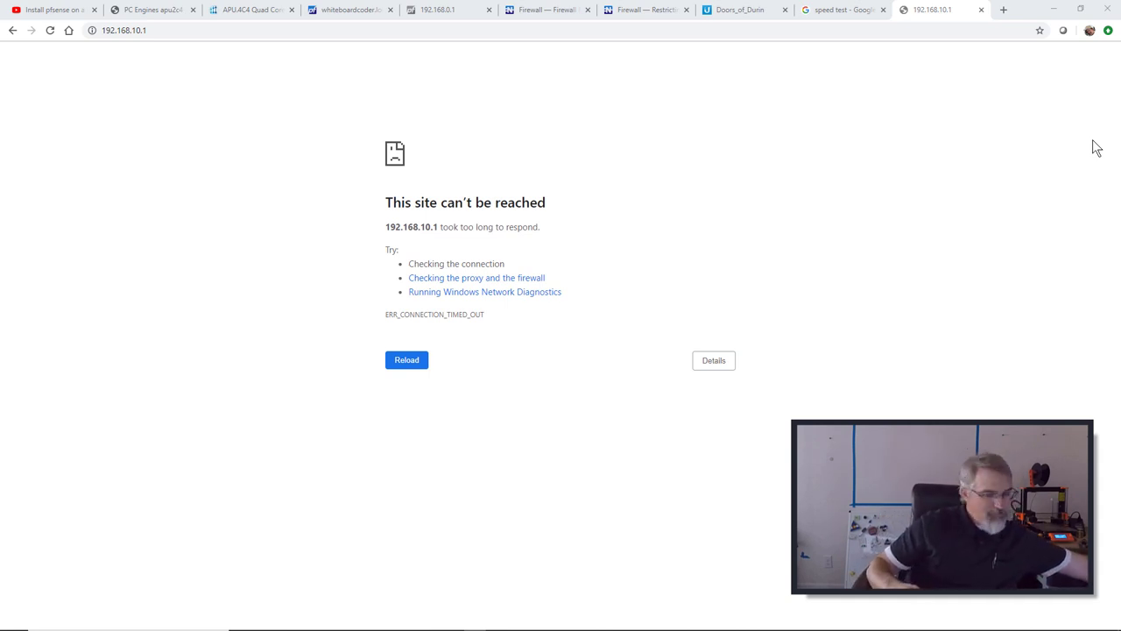
pyautogui.press('F5')
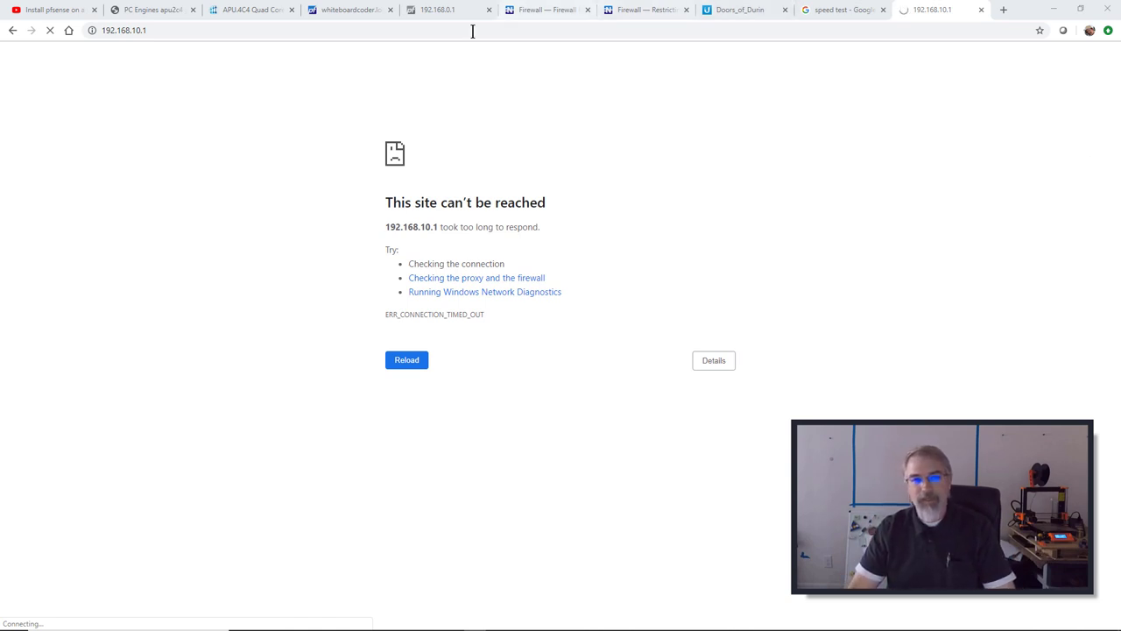
# Reload the GUEST_LAN rules page on 192.168.0.1, resubmitting the form, and retest webGUI access by reloading 192.168.10.1 repeatedly.
pyautogui.click(448, 15)
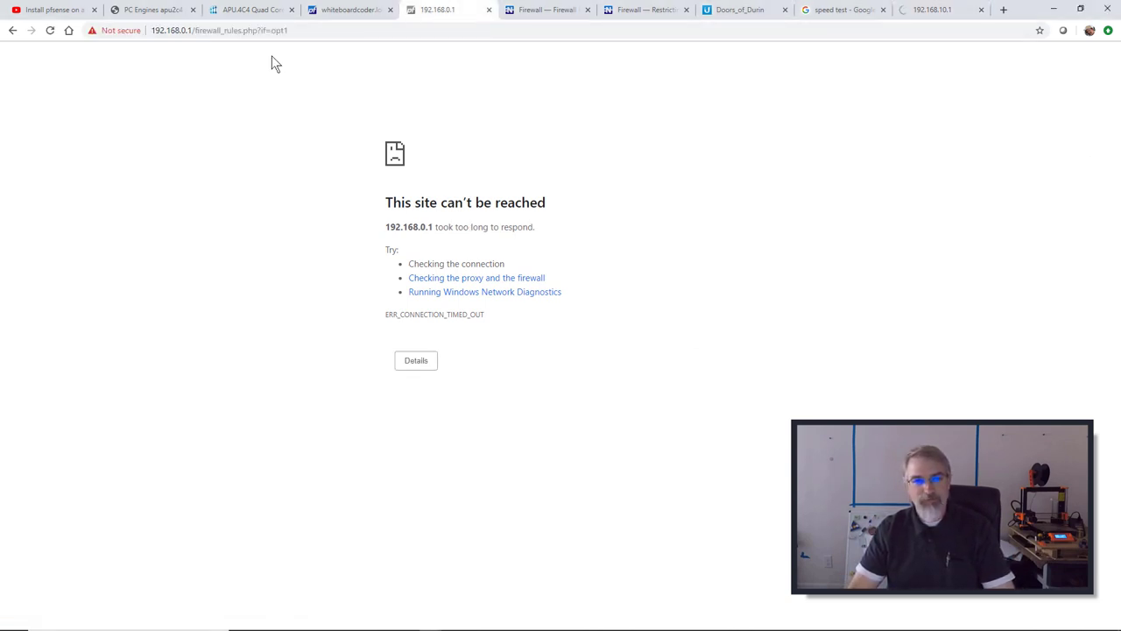
pyautogui.click(49, 32)
pyautogui.click(589, 120)
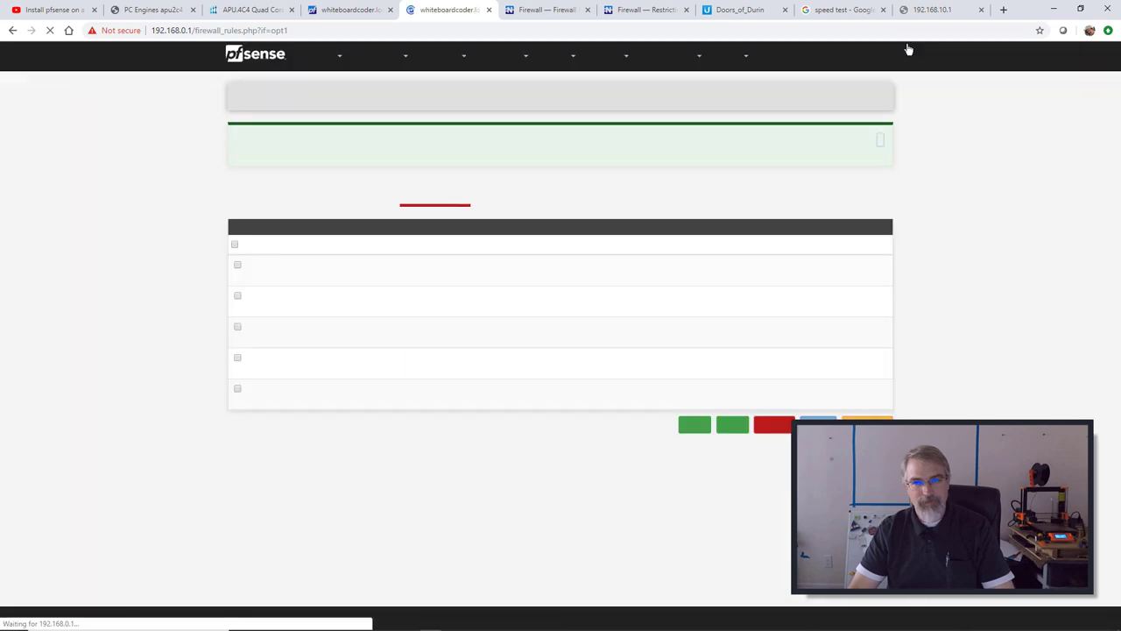
pyautogui.click(933, 10)
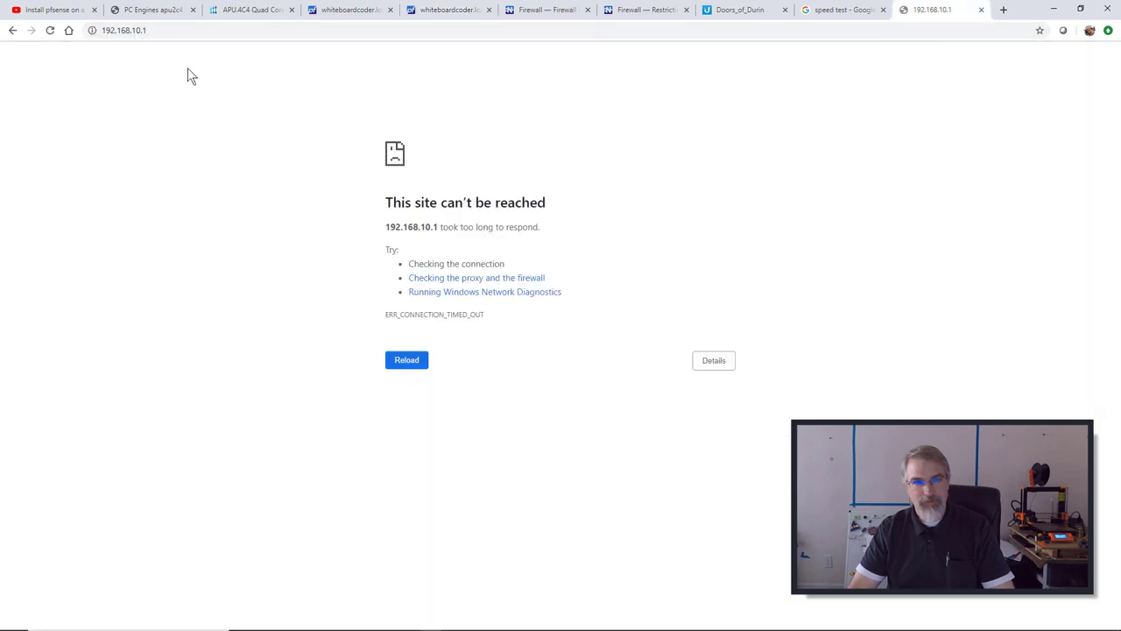
pyautogui.click(51, 36)
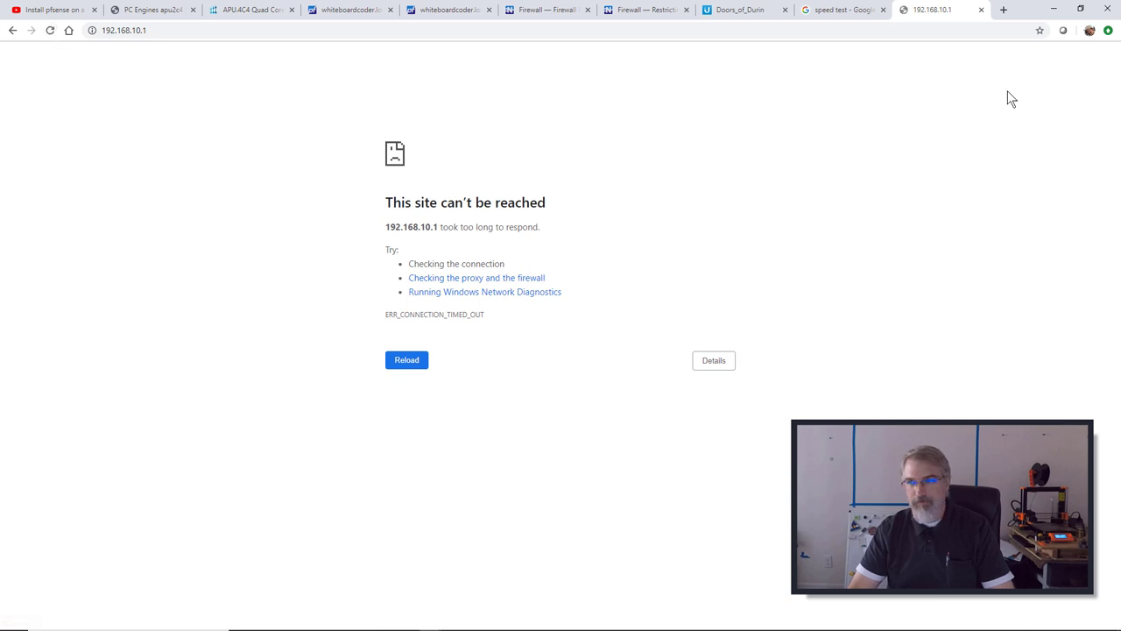
pyautogui.click(51, 32)
pyautogui.click(51, 31)
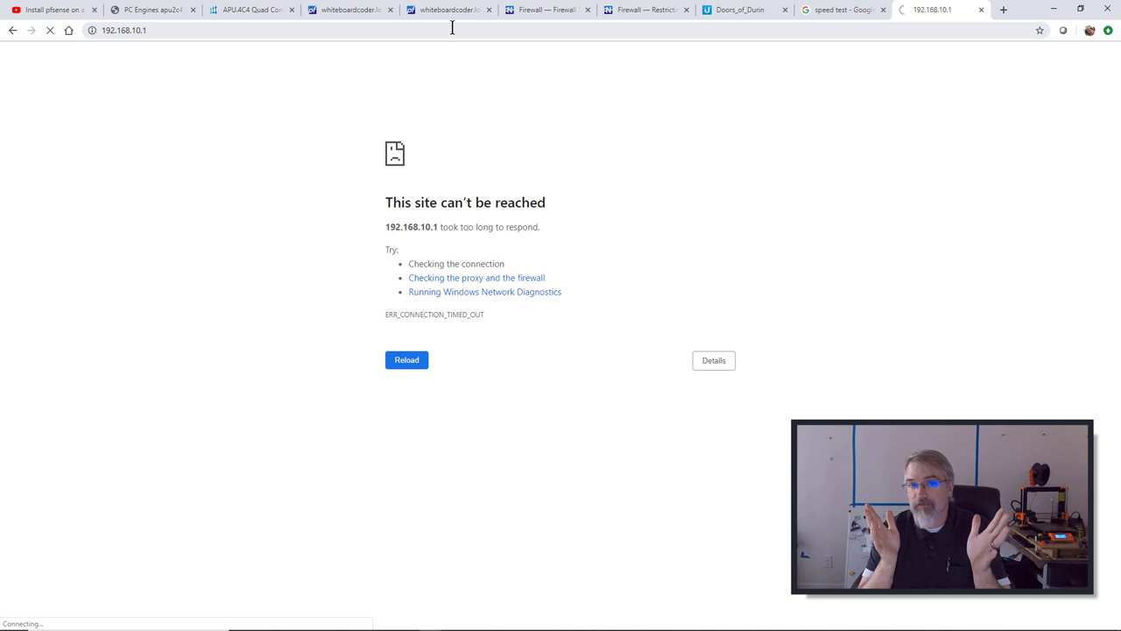
# Re-enable the ManagementAccess pass rule in GUEST_LAN, save it and apply the changes.
pyautogui.click(431, 11)
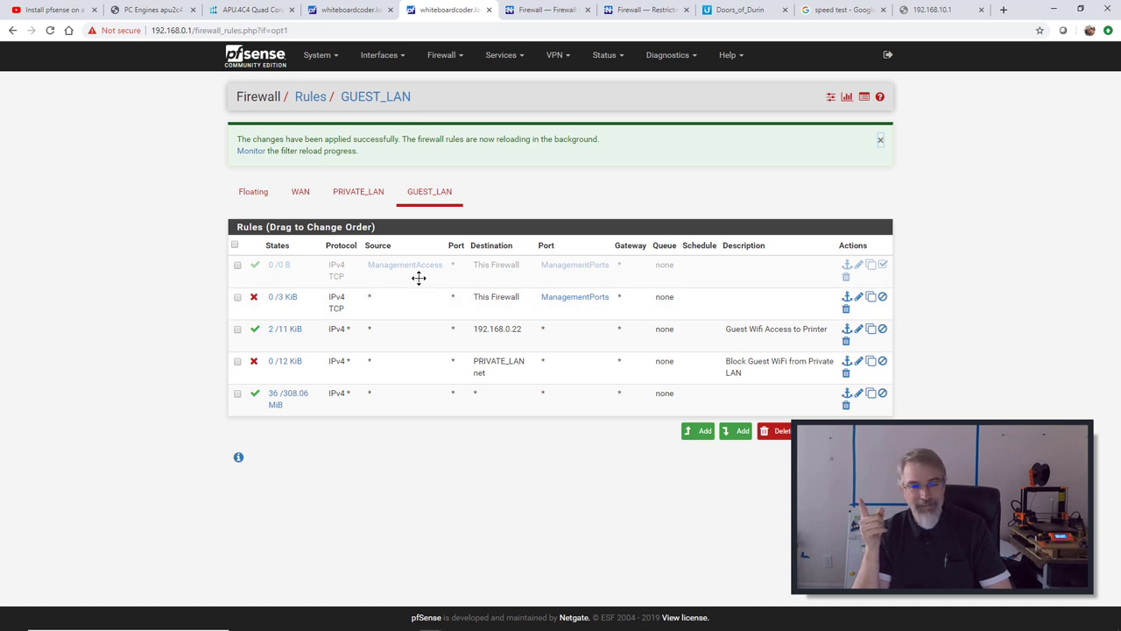
pyautogui.click(935, 9)
pyautogui.click(456, 10)
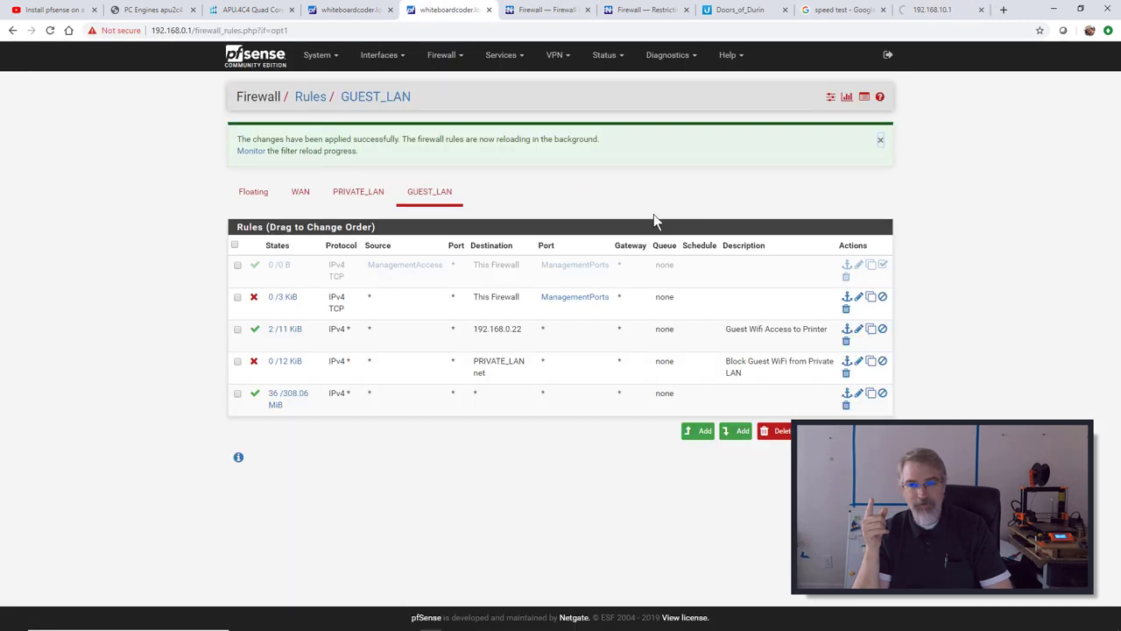
pyautogui.click(860, 268)
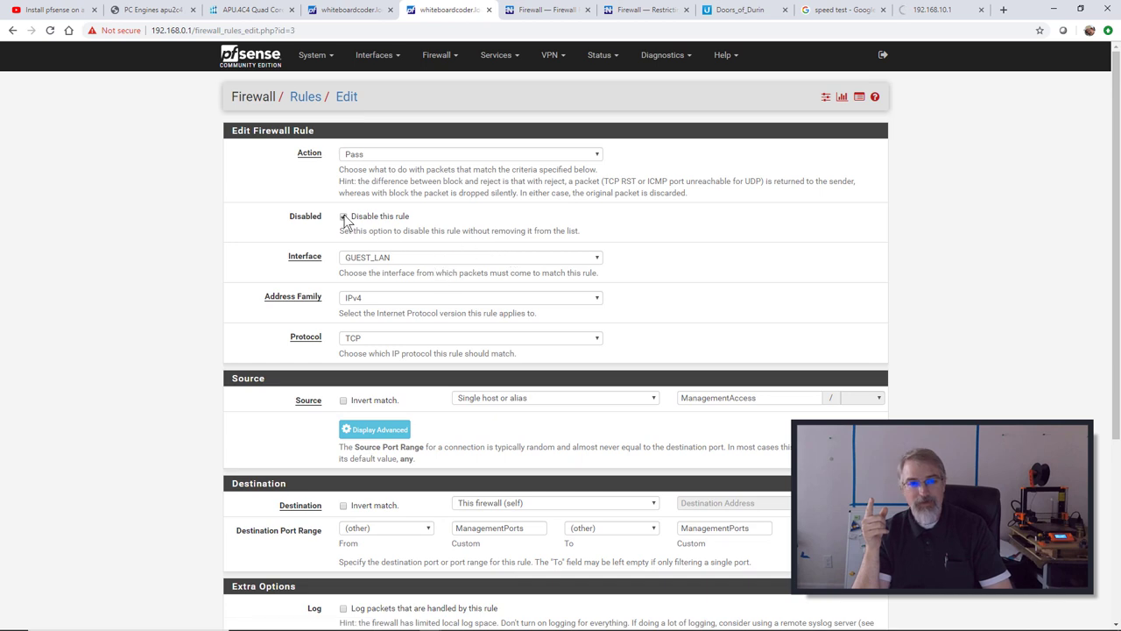
pyautogui.click(343, 217)
pyautogui.scroll(-3, 358, 276)
pyautogui.click(363, 567)
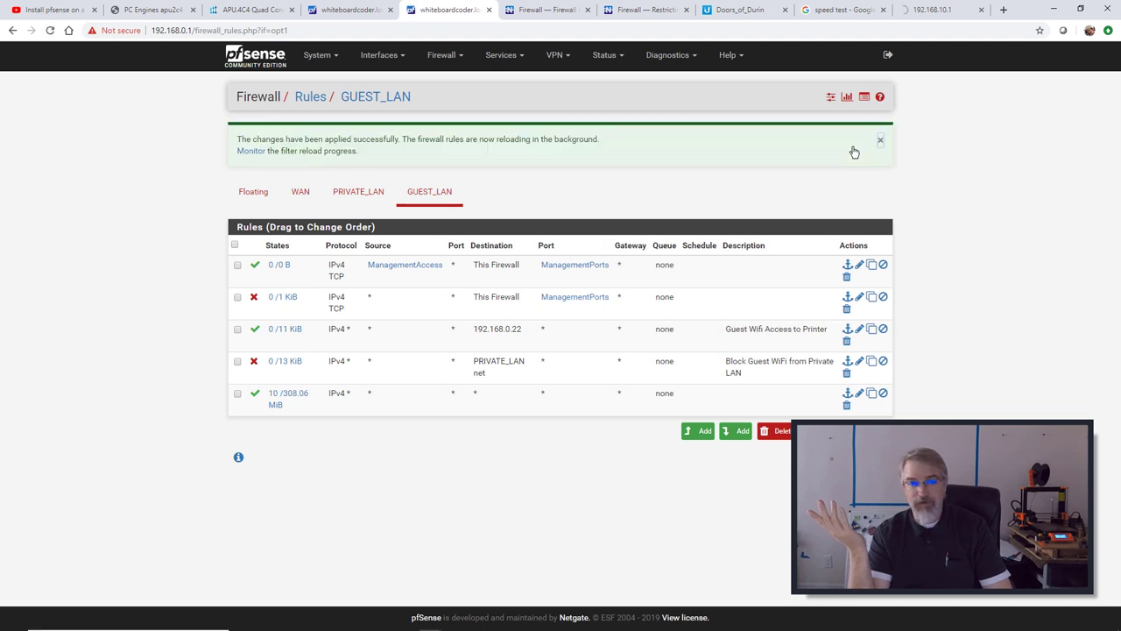
# Test webGUI access with the ManagementAccess rule enabled by reloading 192.168.10.1 and the GUEST_LAN rules page on 192.168.0.1.
pyautogui.click(935, 10)
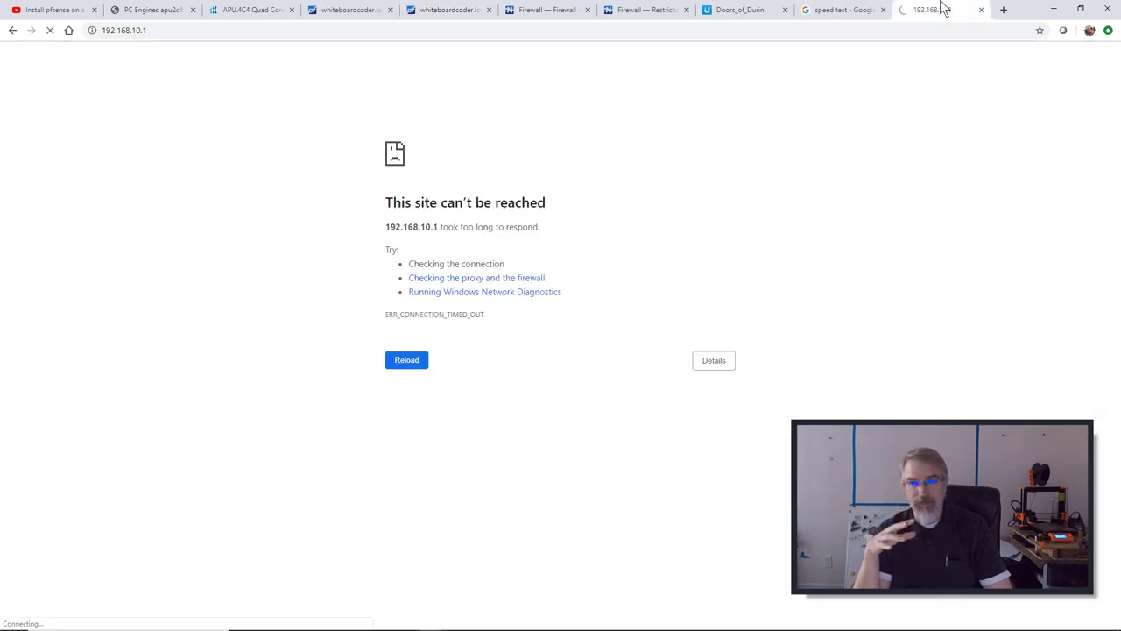
pyautogui.click(51, 32)
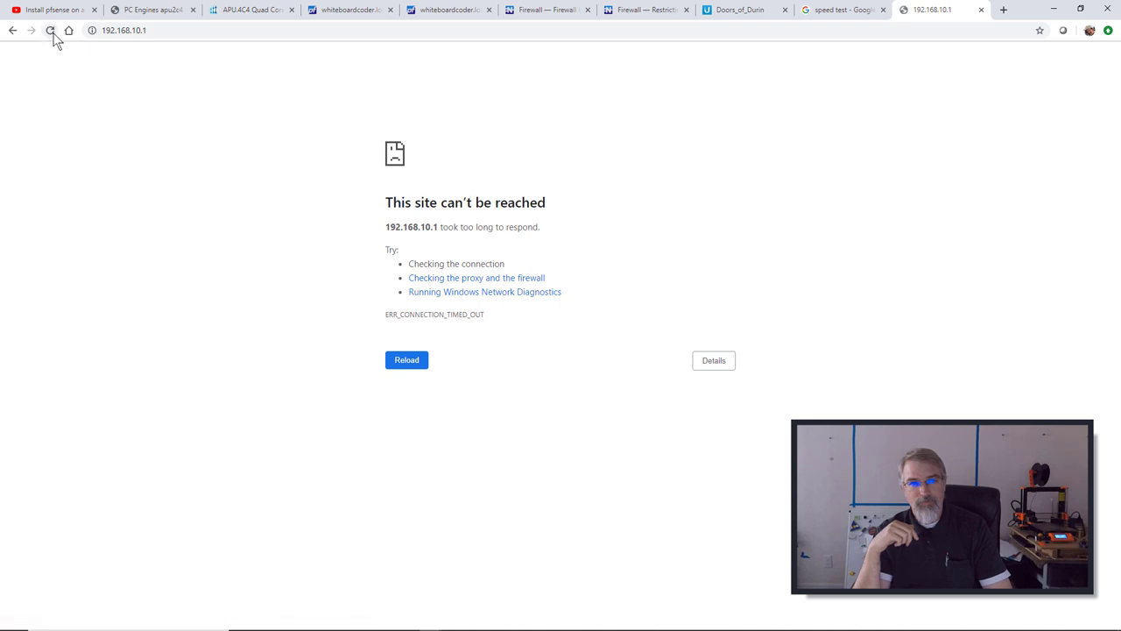
pyautogui.click(51, 31)
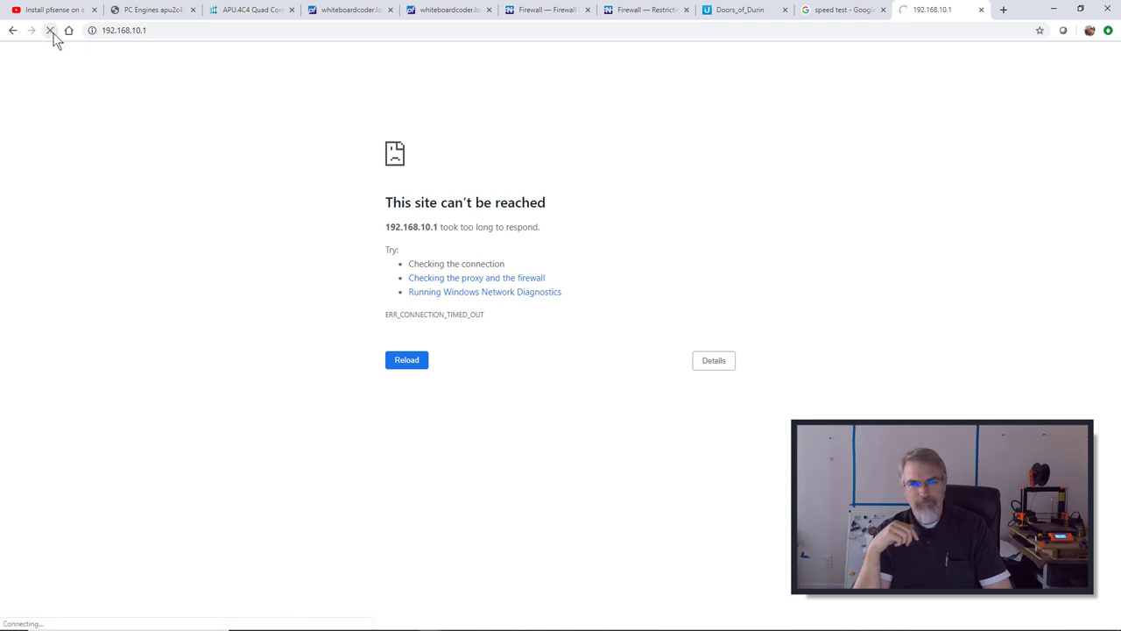
pyautogui.click(443, 16)
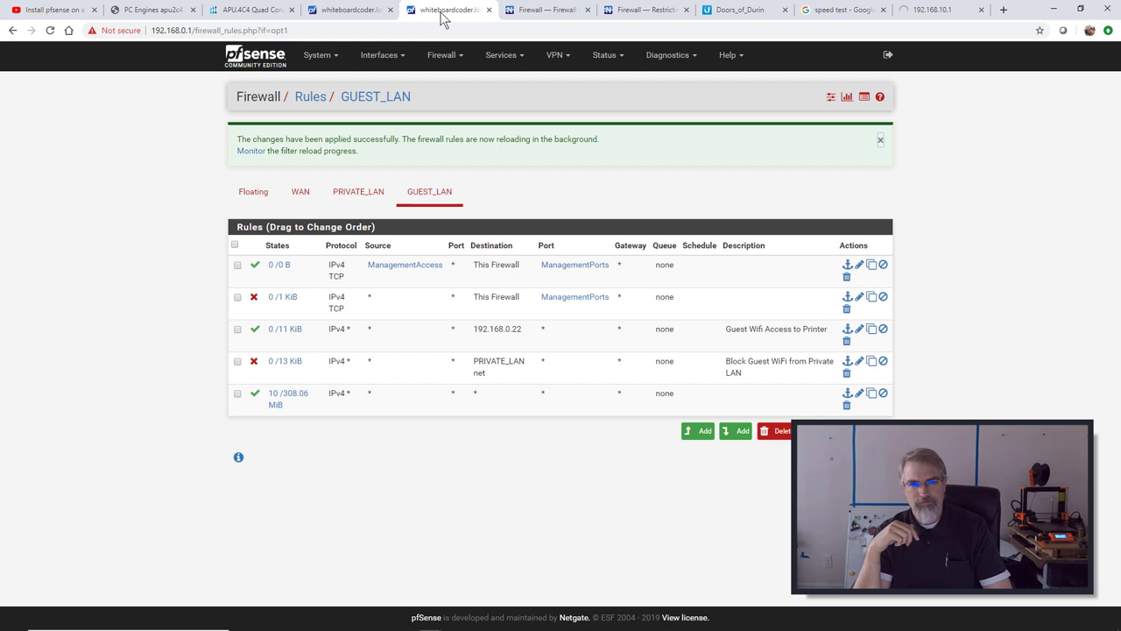
pyautogui.click(51, 32)
pyautogui.click(595, 120)
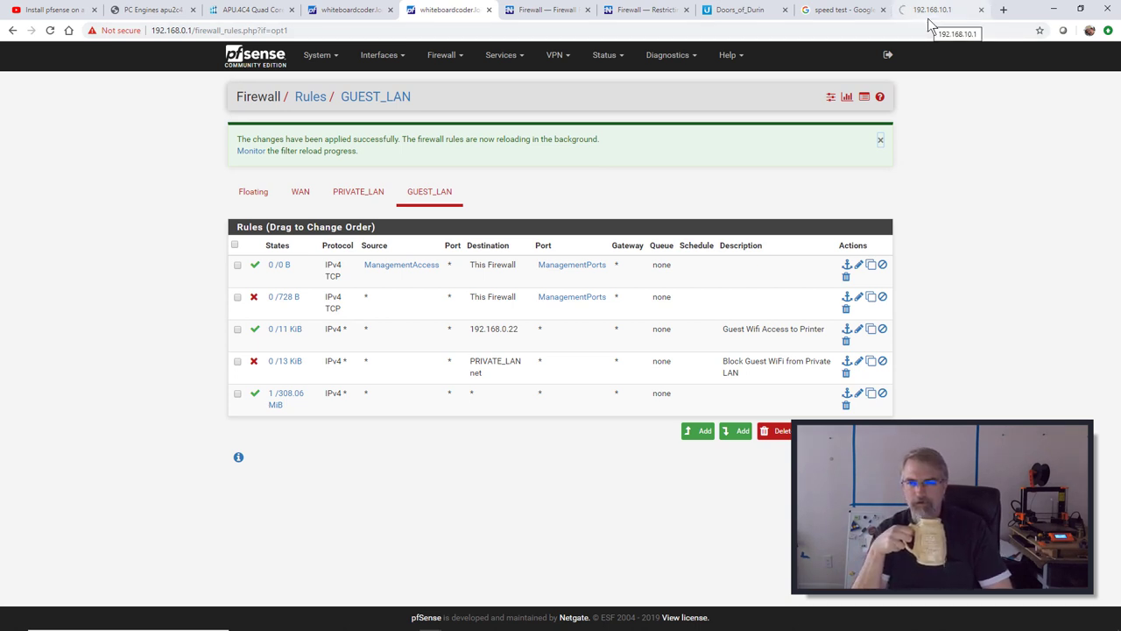
# Open the system's network connection list, return to the 192.168.10.1 page and reload it.
pyautogui.moveTo(1049, 624)
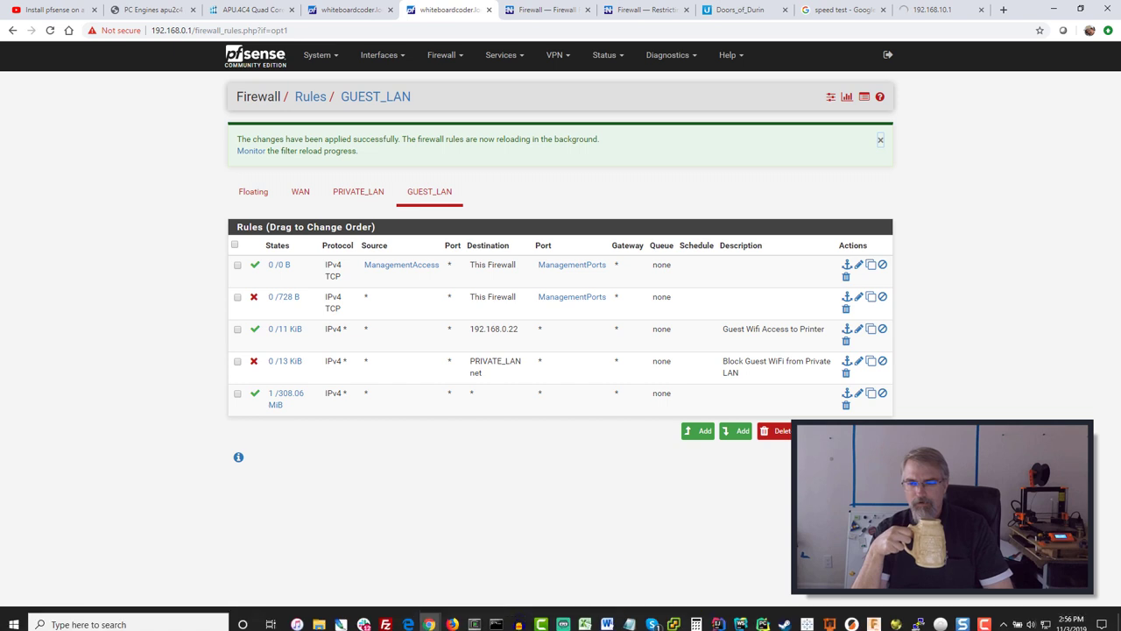
pyautogui.click(1045, 619)
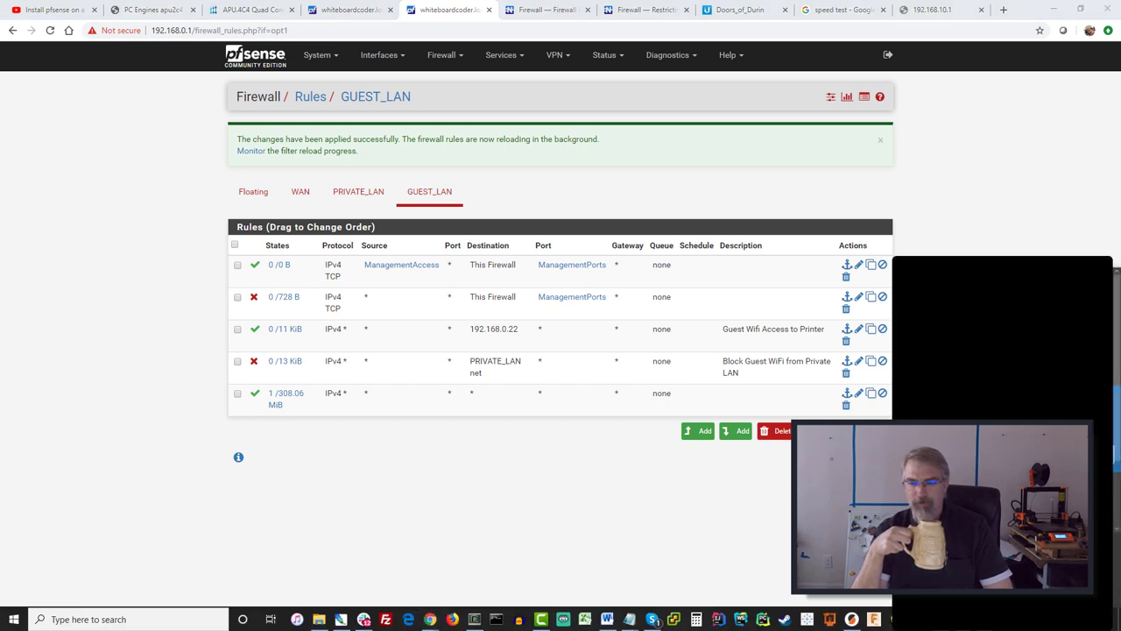
pyautogui.click(934, 10)
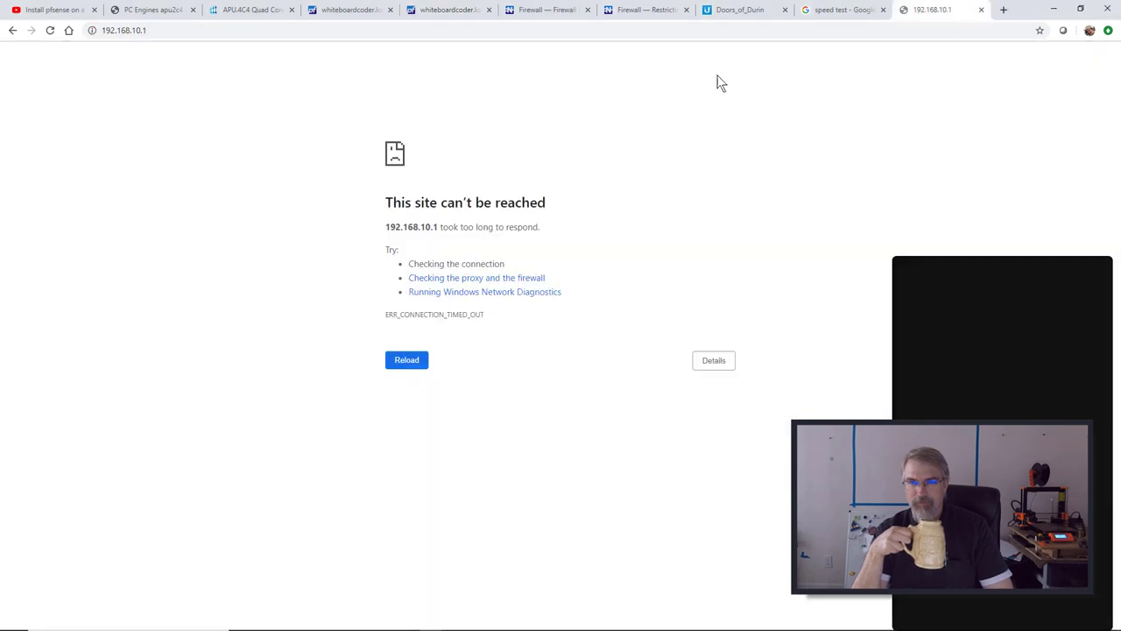
pyautogui.click(50, 31)
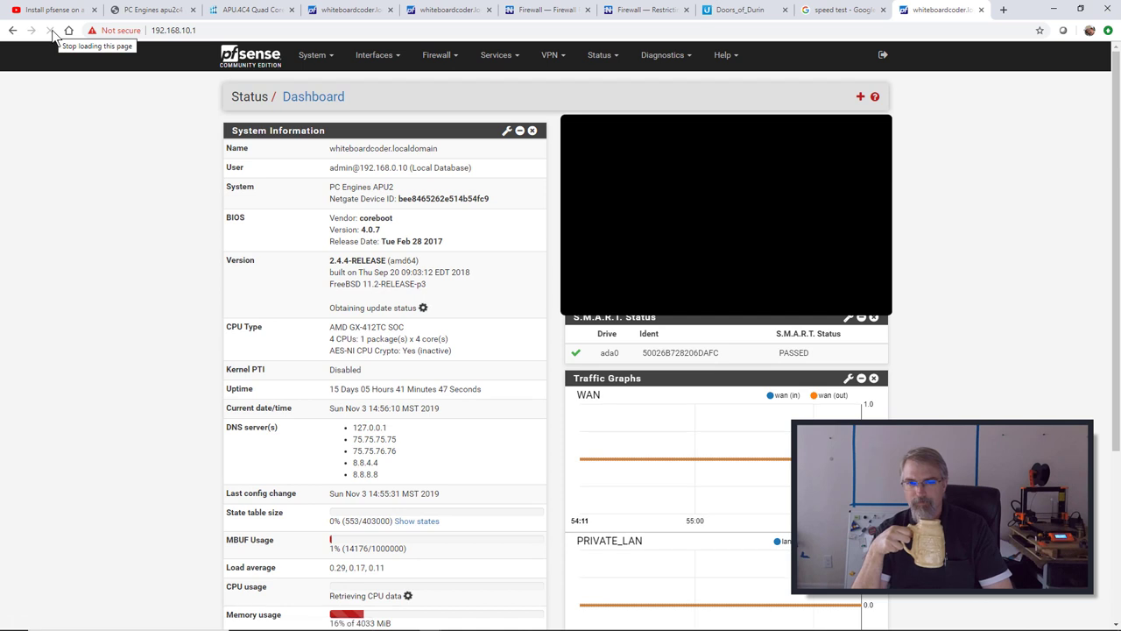
# Disable the ManagementAccess pass rule in GUEST_LAN again, save it and apply the changes.
pyautogui.click(448, 9)
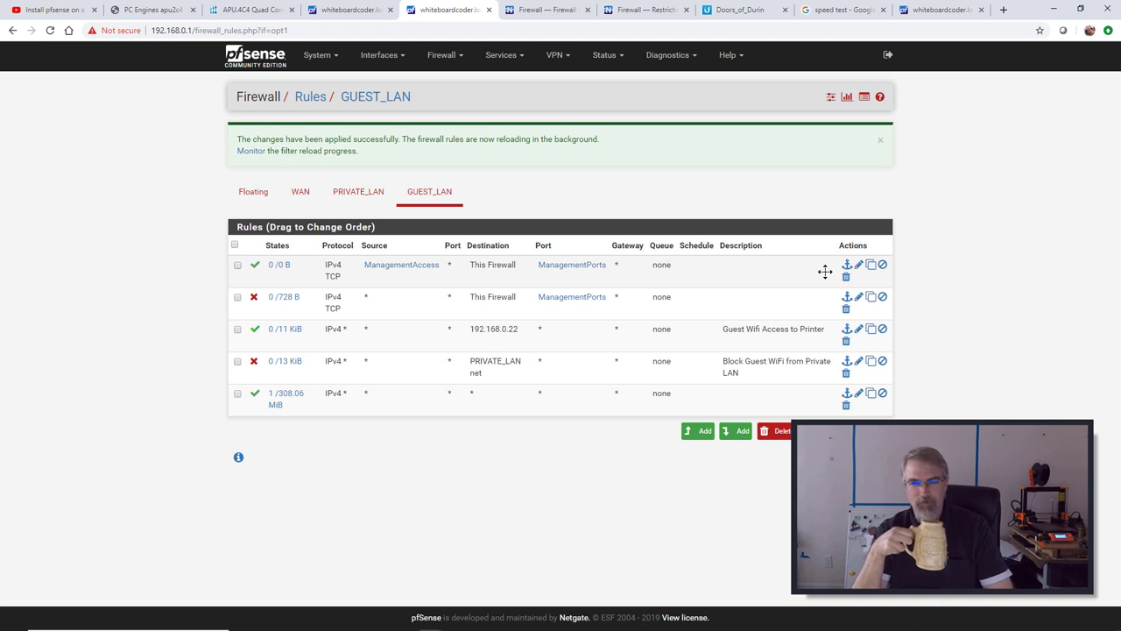
pyautogui.click(859, 265)
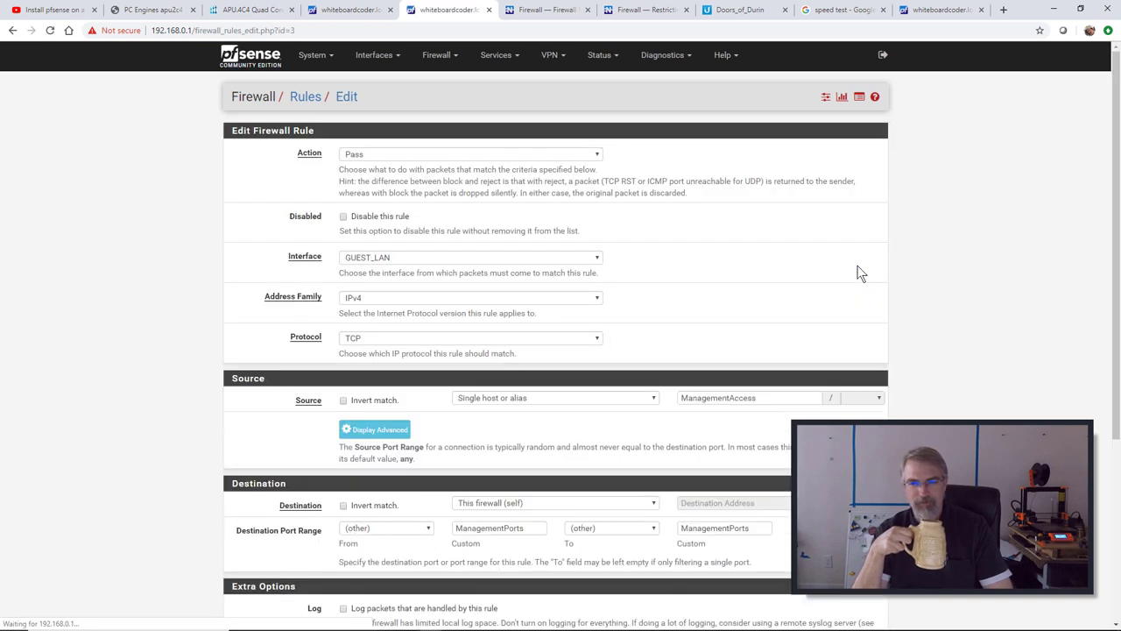
pyautogui.click(343, 215)
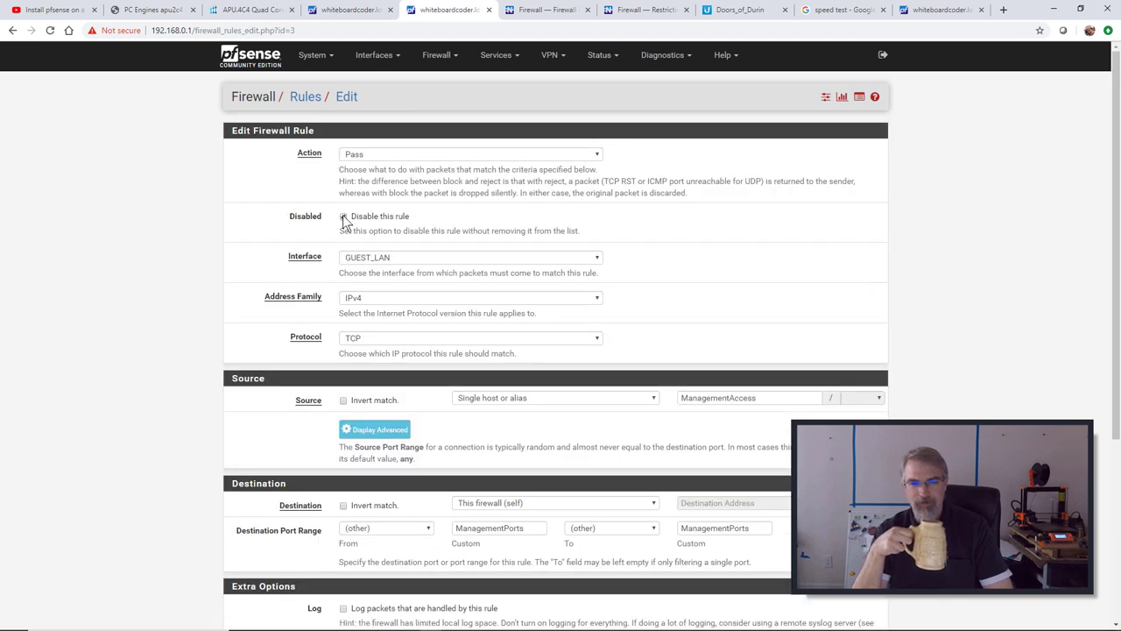
pyautogui.scroll(-1, 366, 375)
pyautogui.scroll(-4, 366, 375)
pyautogui.click(366, 567)
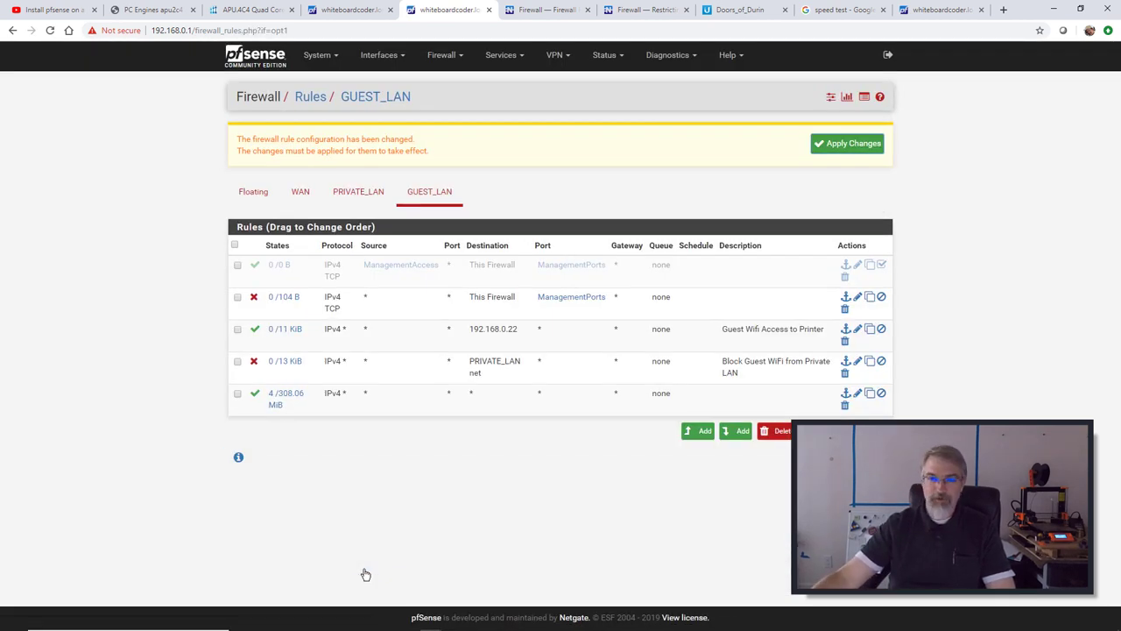
pyautogui.click(837, 144)
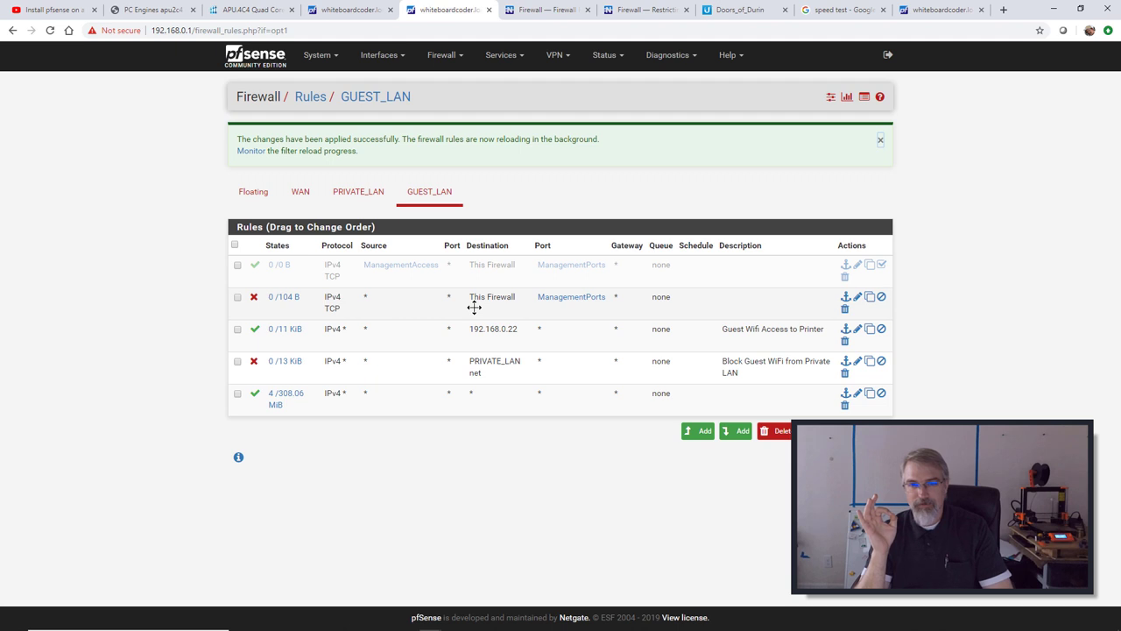
# Reload the 192.168.10.1 dashboard repeatedly to test webGUI access with the ManagementAccess rule disabled.
pyautogui.click(915, 11)
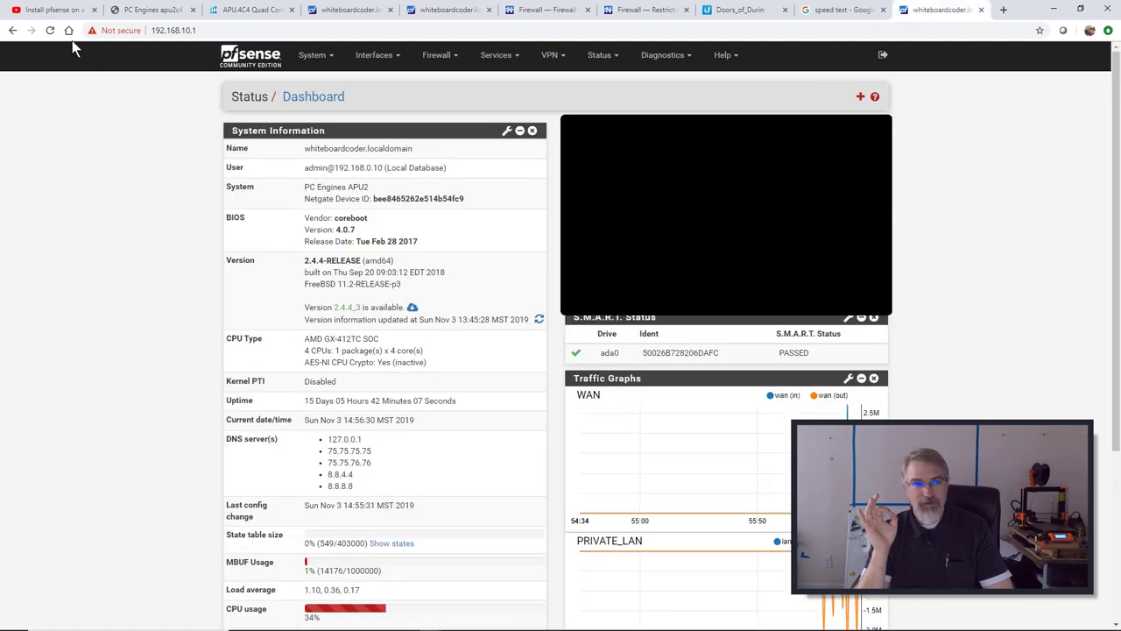
pyautogui.click(50, 31)
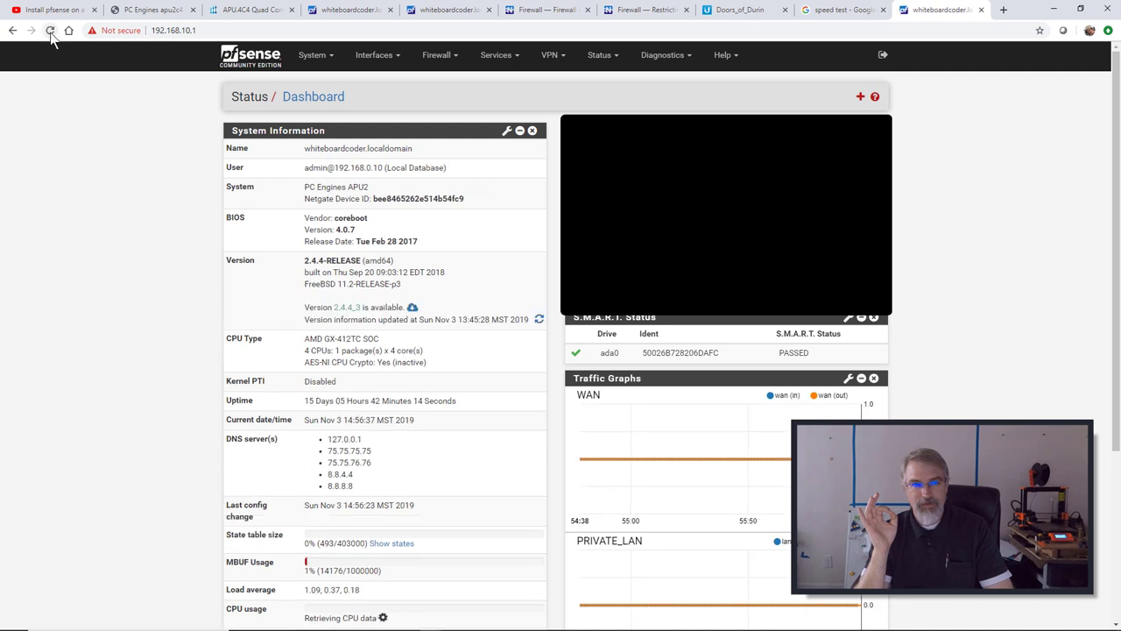
pyautogui.click(50, 30)
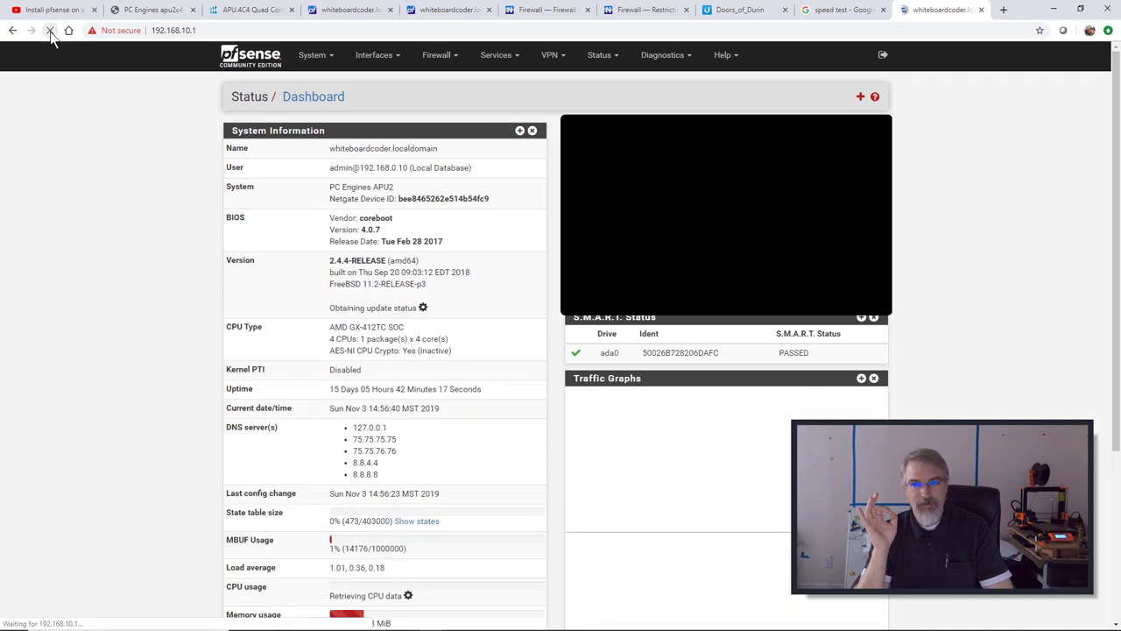
pyautogui.click(50, 31)
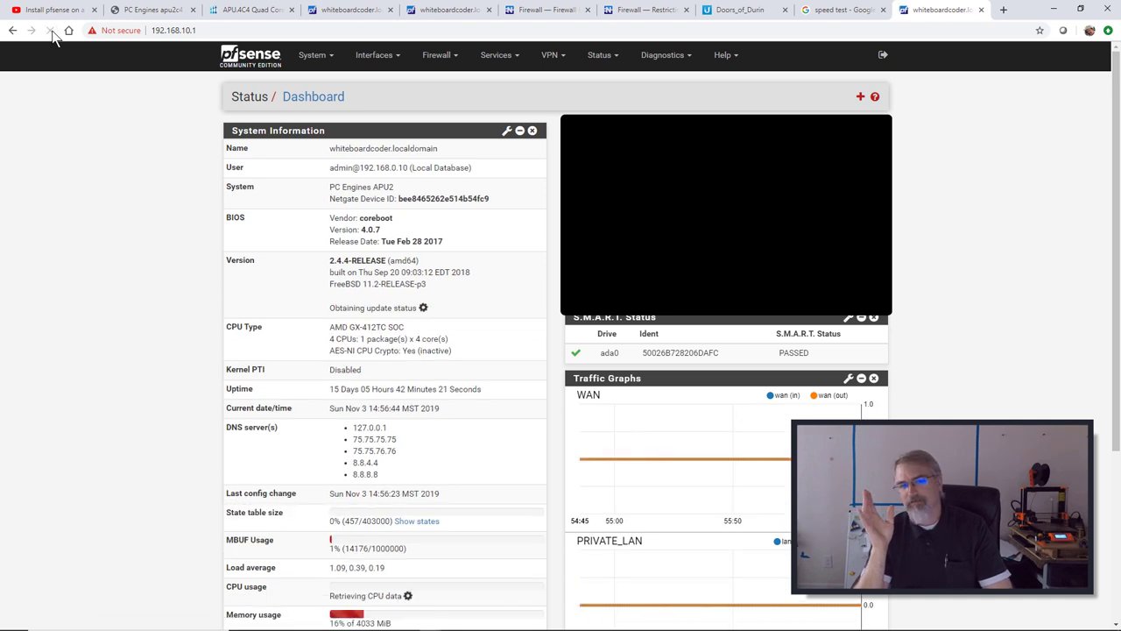
# Open the GUEST_LAN block rule for ManagementPorts and examine its interface setting and description.
pyautogui.click(454, 8)
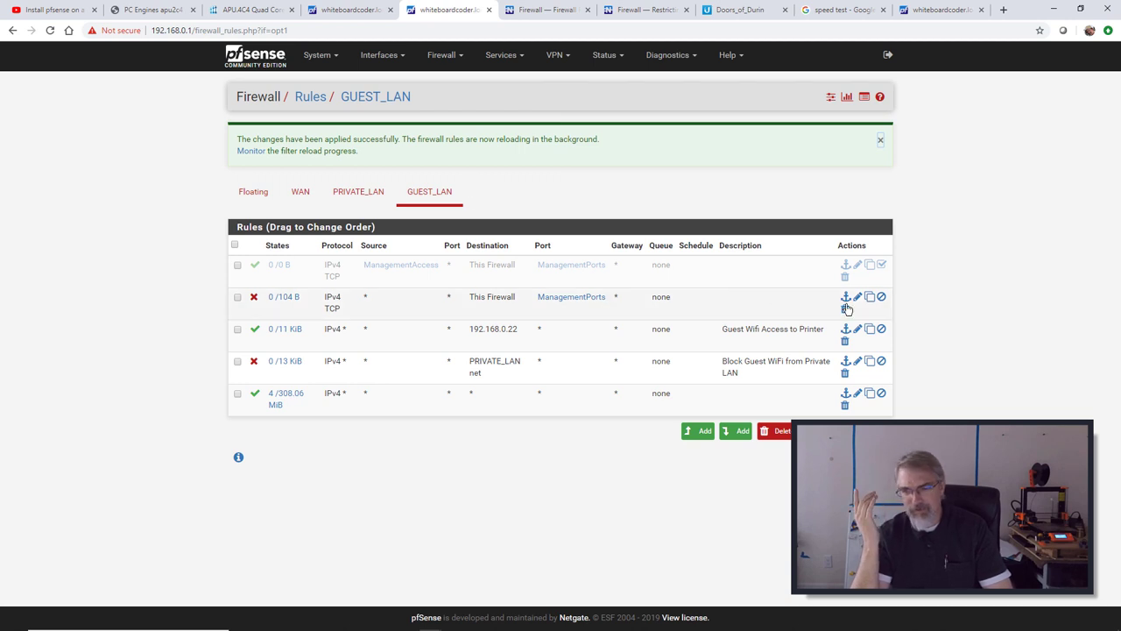
pyautogui.click(858, 298)
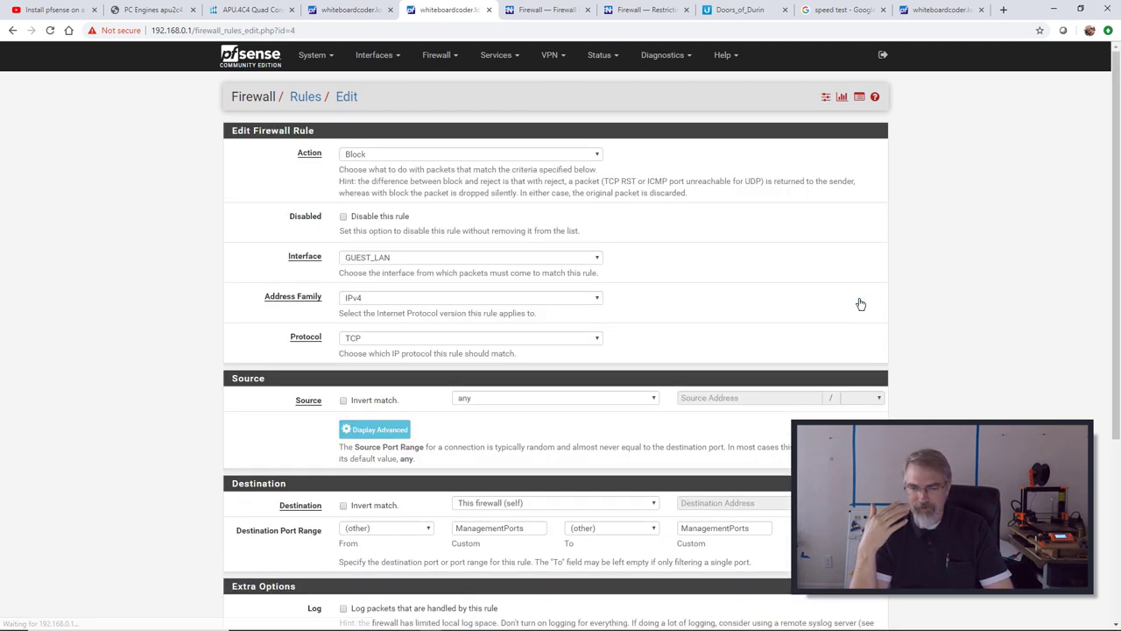
pyautogui.moveTo(342, 273); pyautogui.dragTo(505, 272)
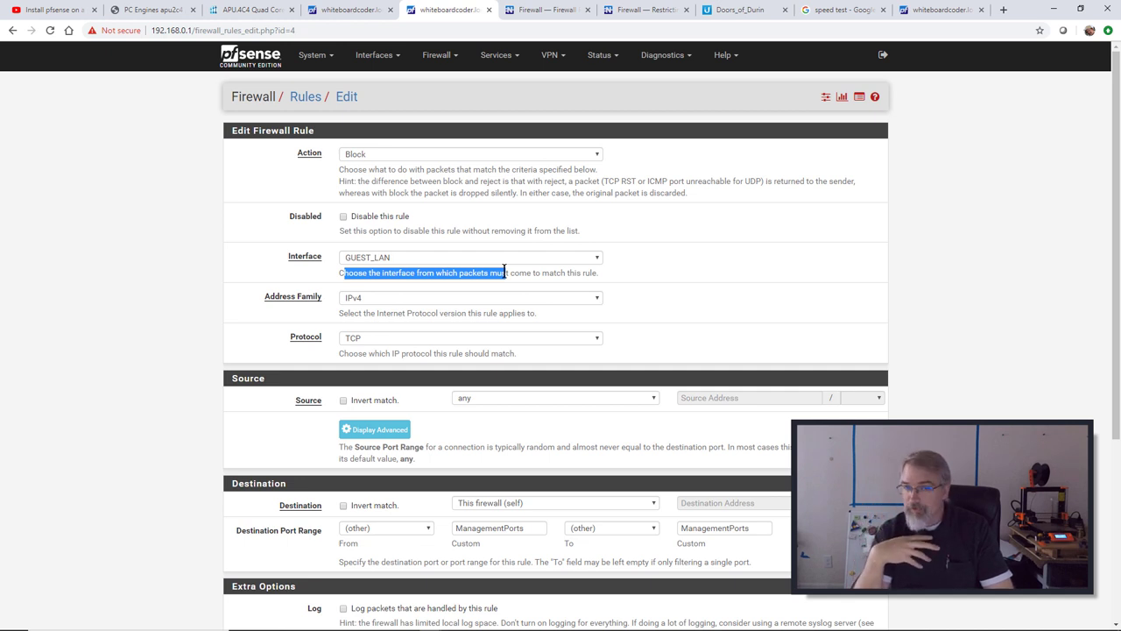
# Reload the 192.168.10.1 dashboard and the block rule's edit page on 192.168.0.1 to retest webGUI access.
pyautogui.click(942, 10)
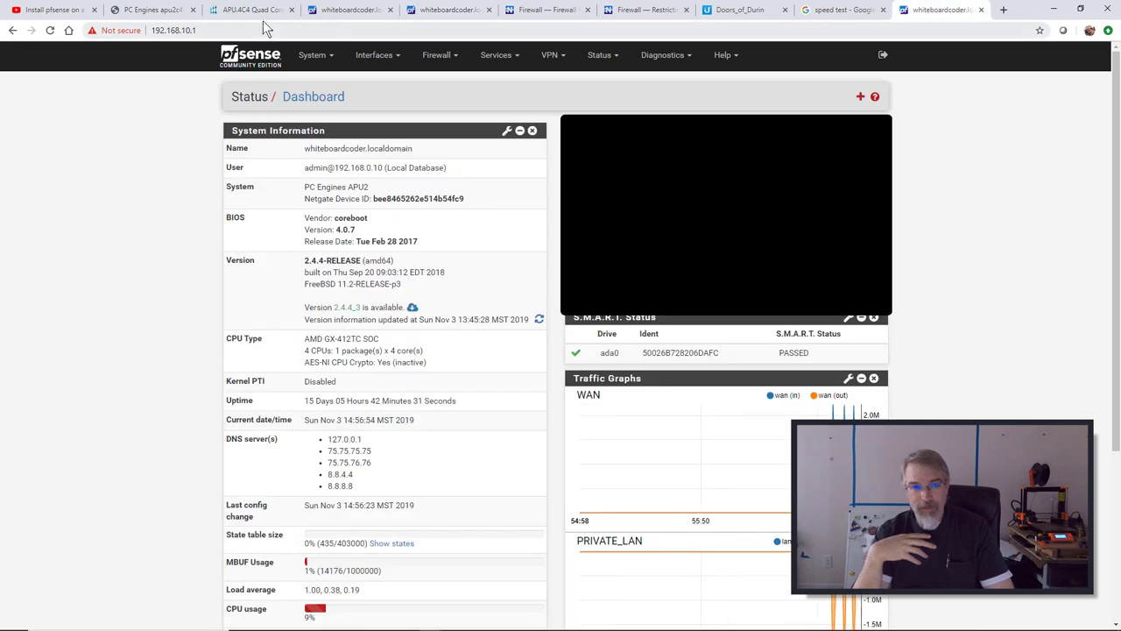
pyautogui.click(48, 31)
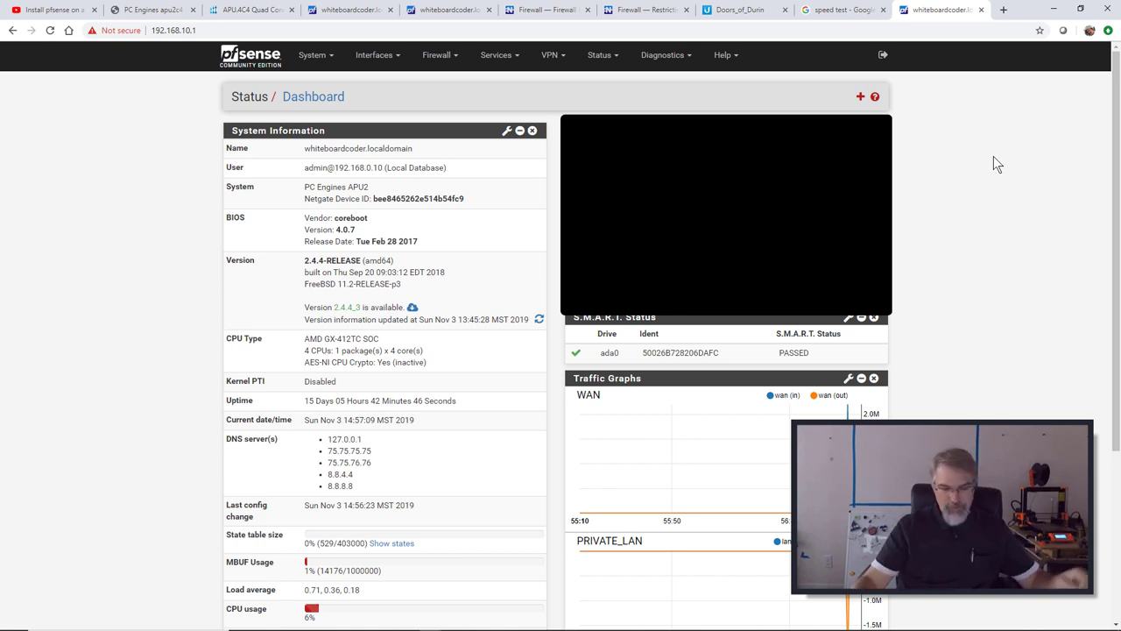
pyautogui.click(50, 31)
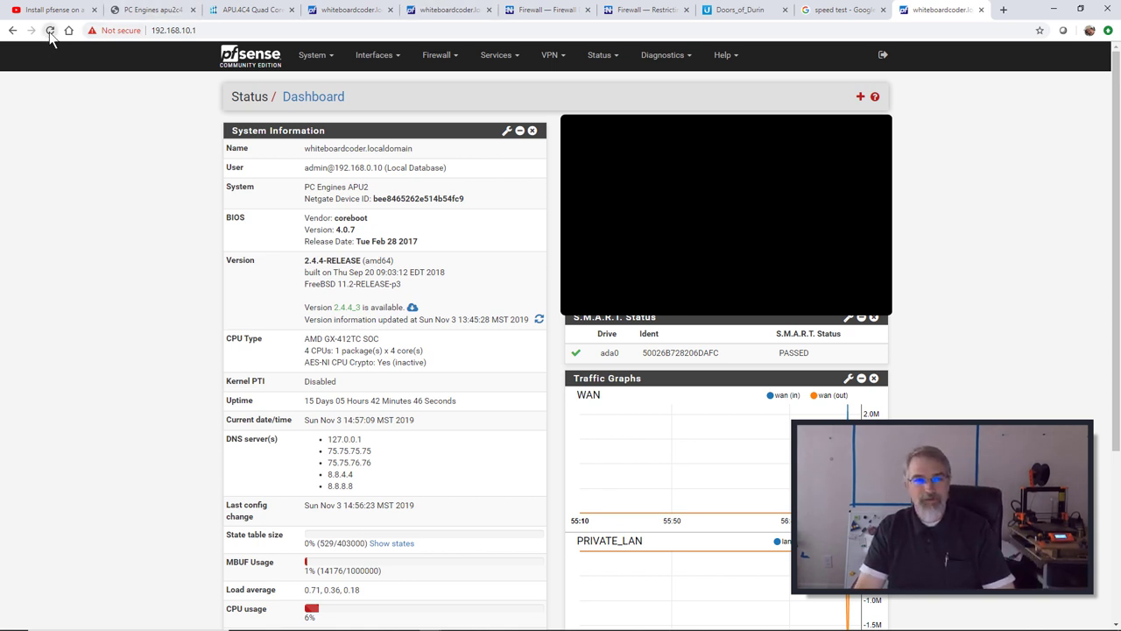
pyautogui.hotkey('ctrl', '5')
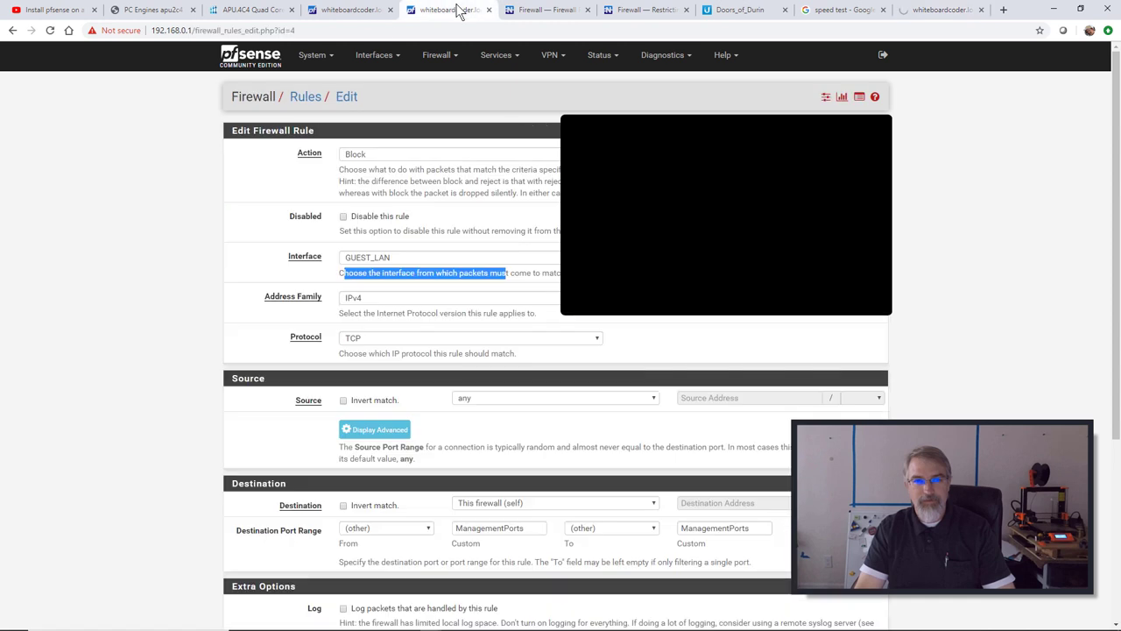
pyautogui.click(51, 31)
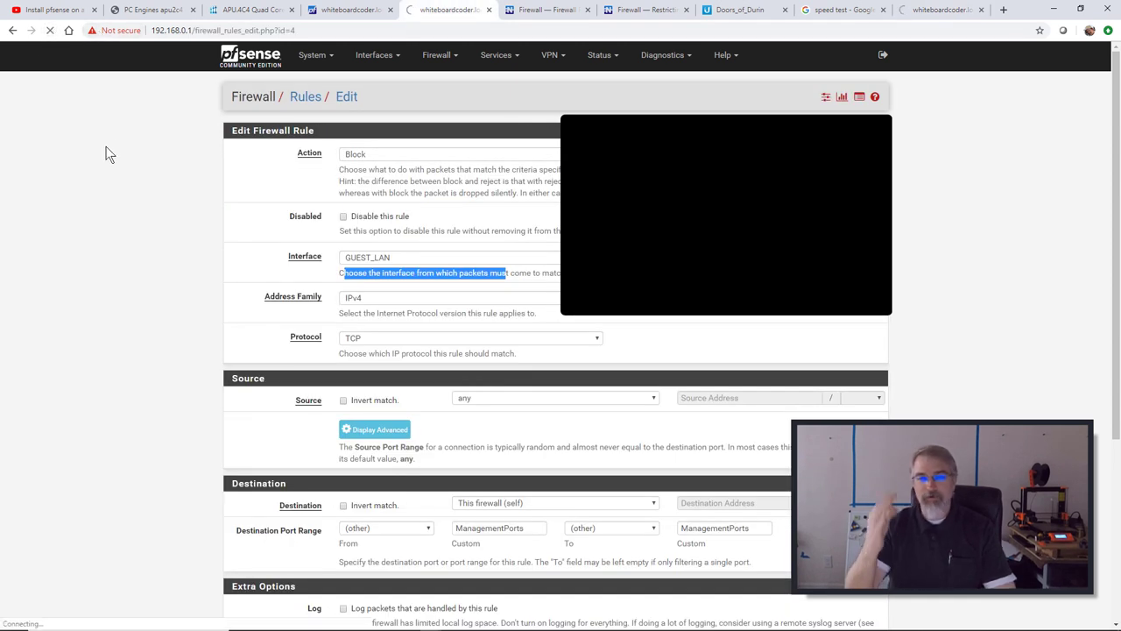
# Switch to the bash terminal, ping 192.168.0.99 and 192.168.0.22 to test guest isolation and printer access, and check the 192.168.10.1 page.
pyautogui.hotkey('ctrl', '`')
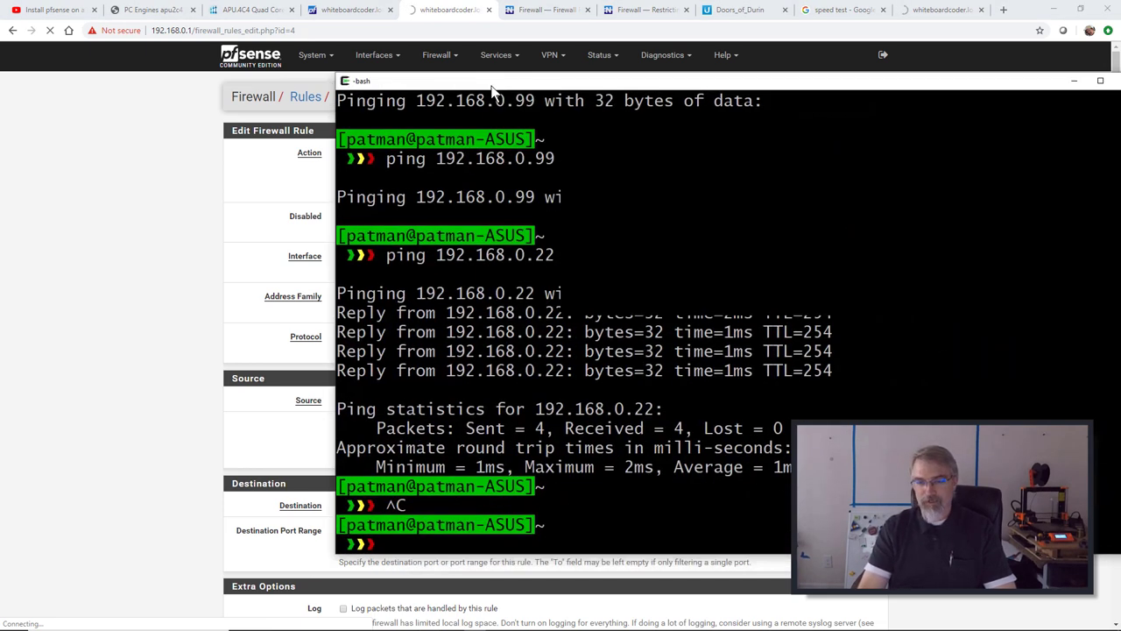
pyautogui.press('Up')
pyautogui.press('Return')
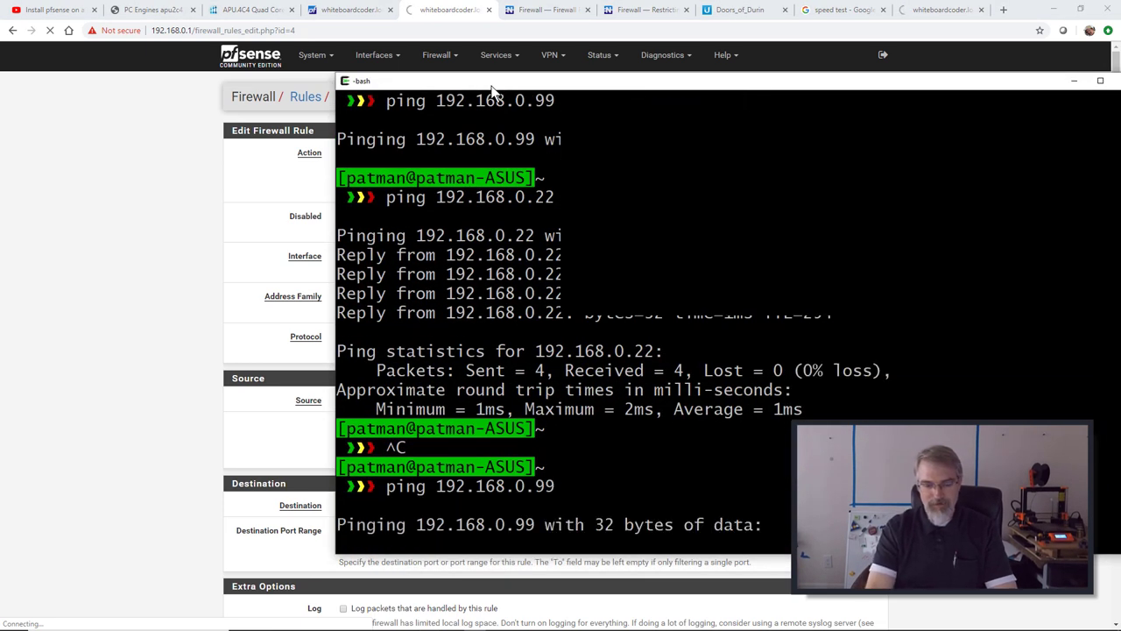
pyautogui.hotkey('ctrl', 'c')
pyautogui.press('Up')
pyautogui.press('Return')
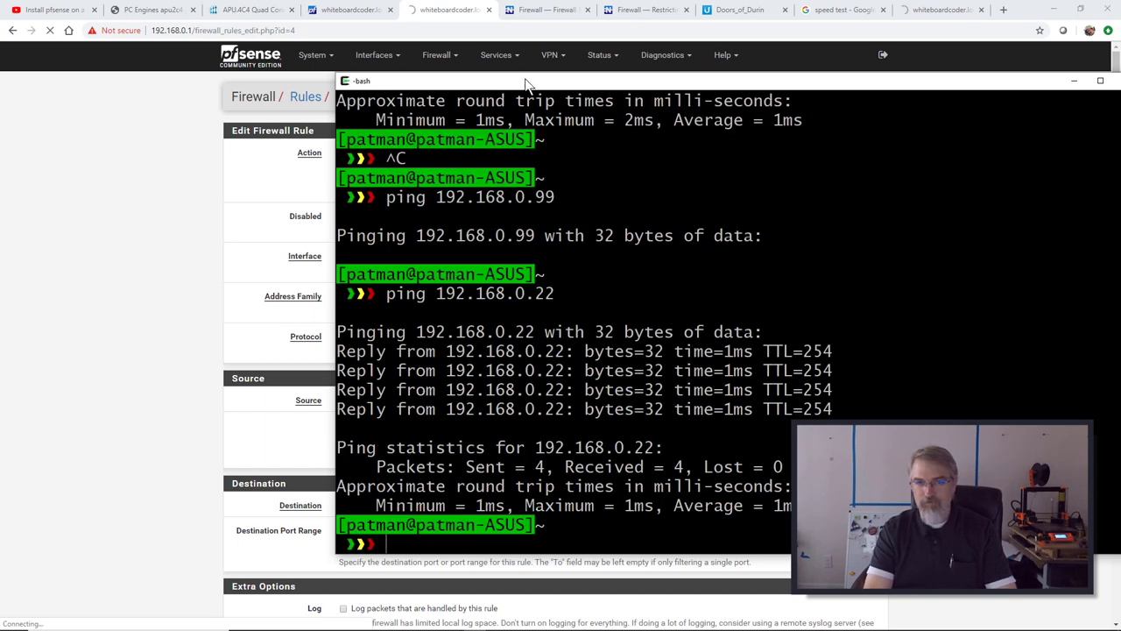
pyautogui.moveTo(528, 93); pyautogui.dragTo(1118, 95)
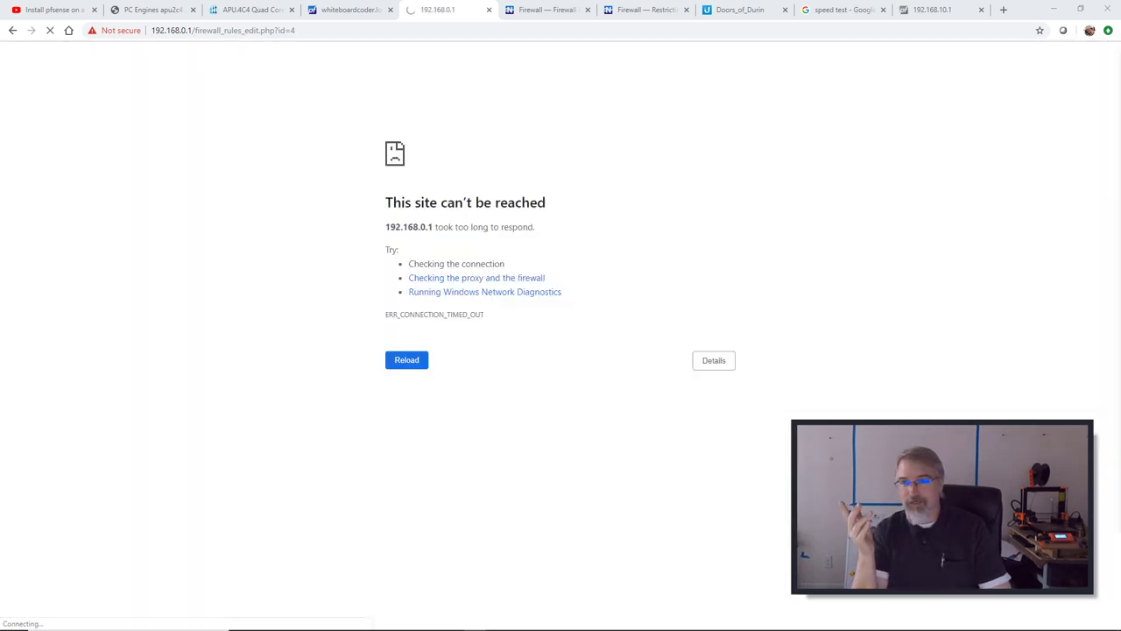
pyautogui.click(928, 8)
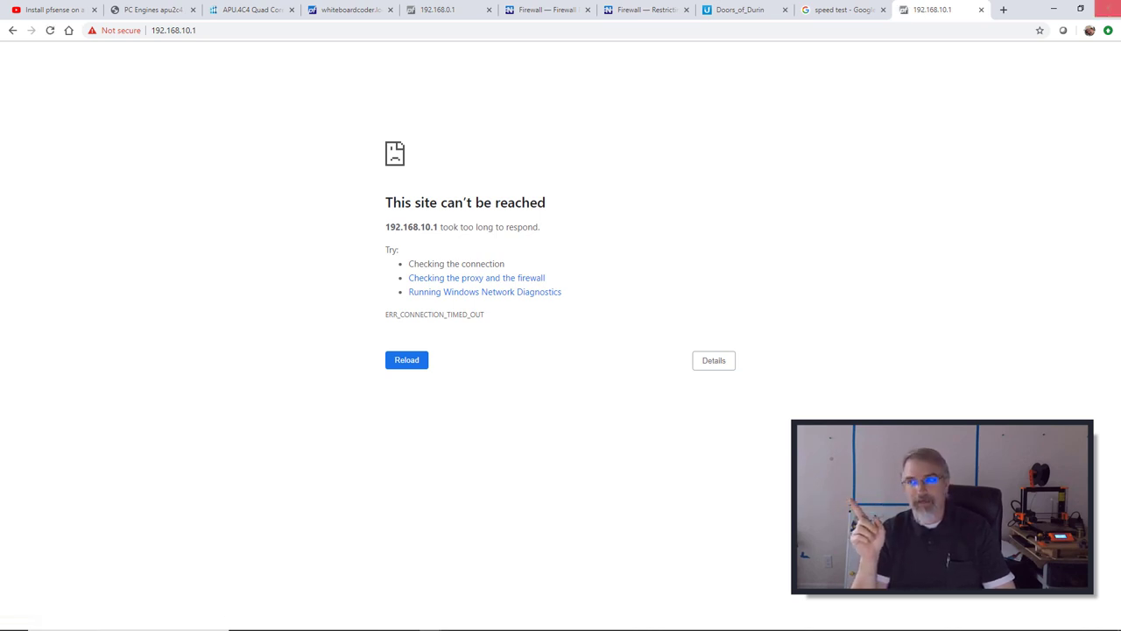
# Test SSH access from the bash terminal by recalling and running the earlier command ssh 192.168.10.3.
pyautogui.hotkey('alt', 'Tab')
pyautogui.moveTo(350, 114); pyautogui.dragTo(358, 101)
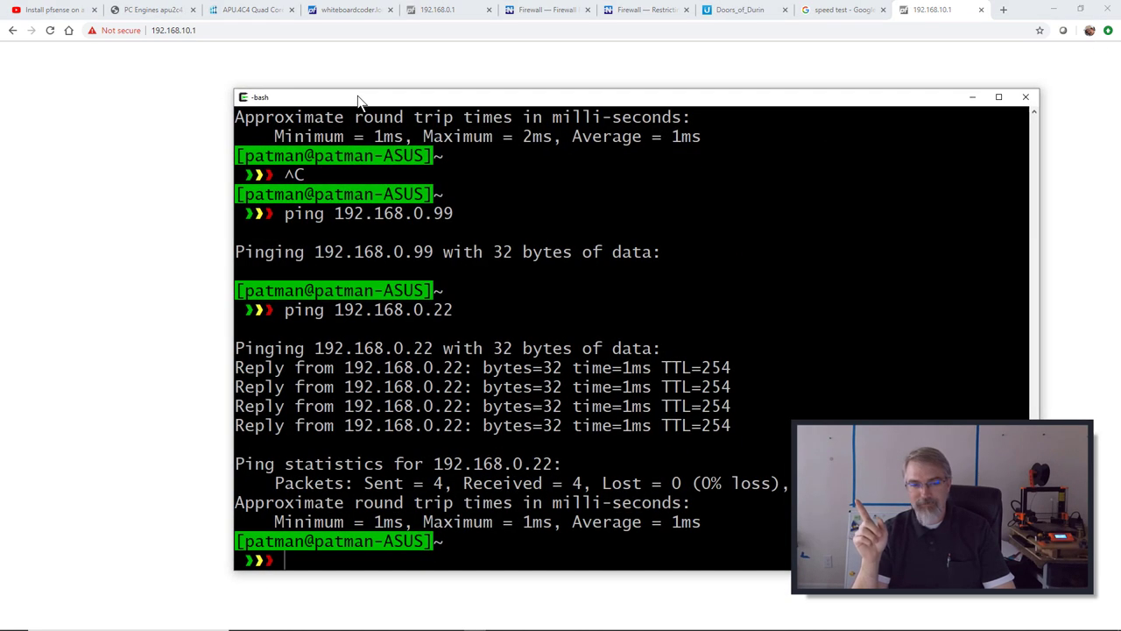
pyautogui.hotkey('ctrl', 'r')
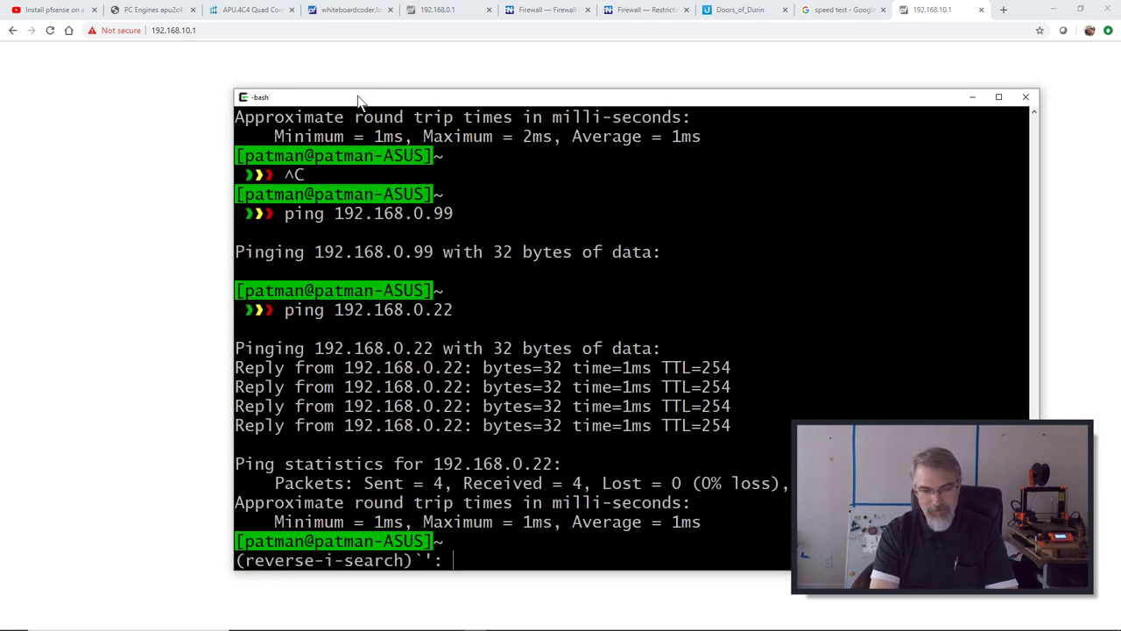
pyautogui.write('ssh')
pyautogui.hotkey('ctrl', 'r')
pyautogui.hotkey('ctrl', 'r')
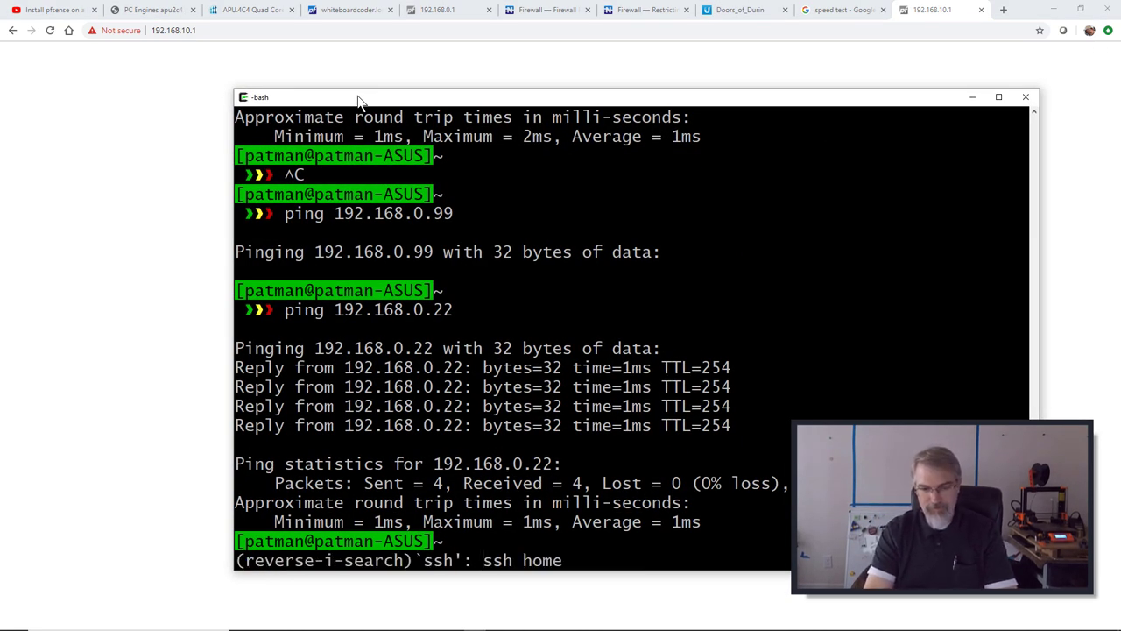
pyautogui.press('Right')
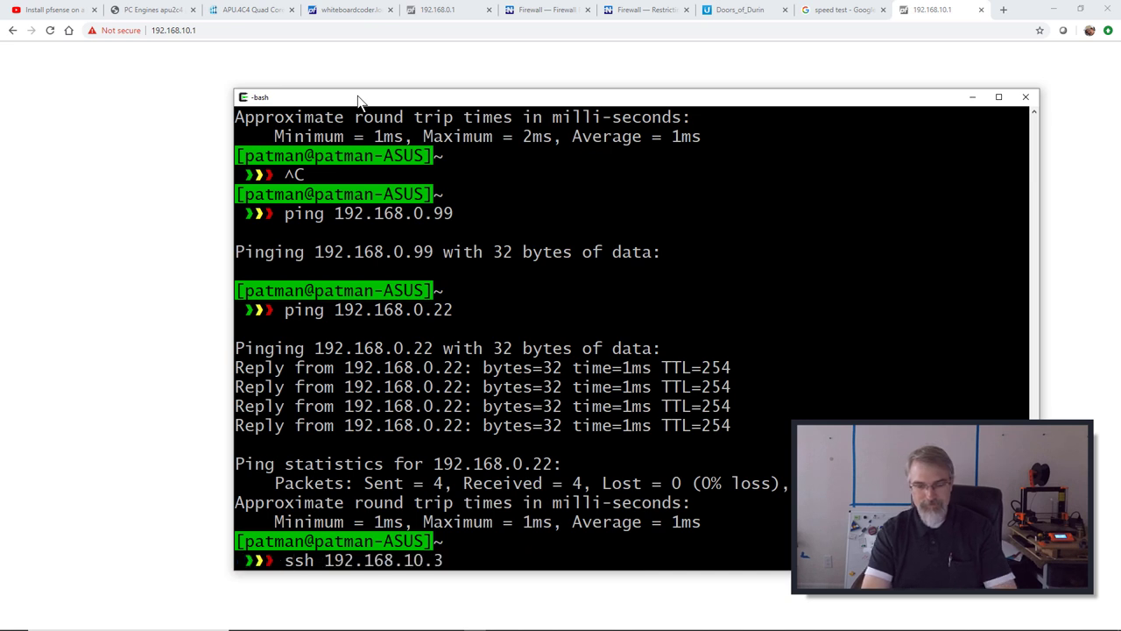
pyautogui.press('Return')
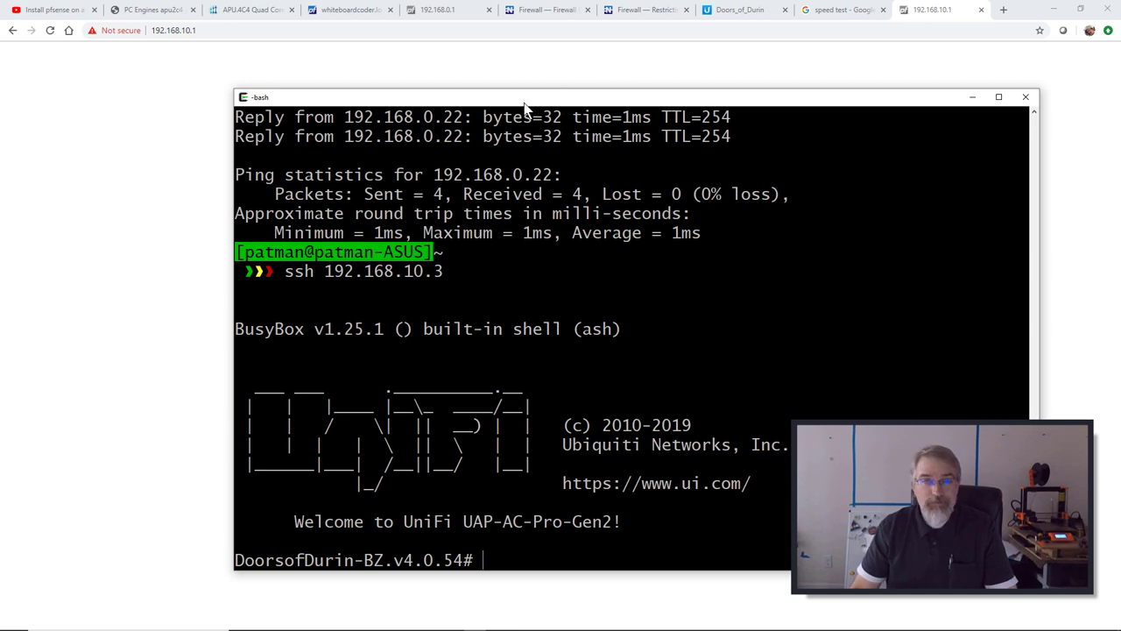
pyautogui.moveTo(526, 105); pyautogui.dragTo(1120, 74)
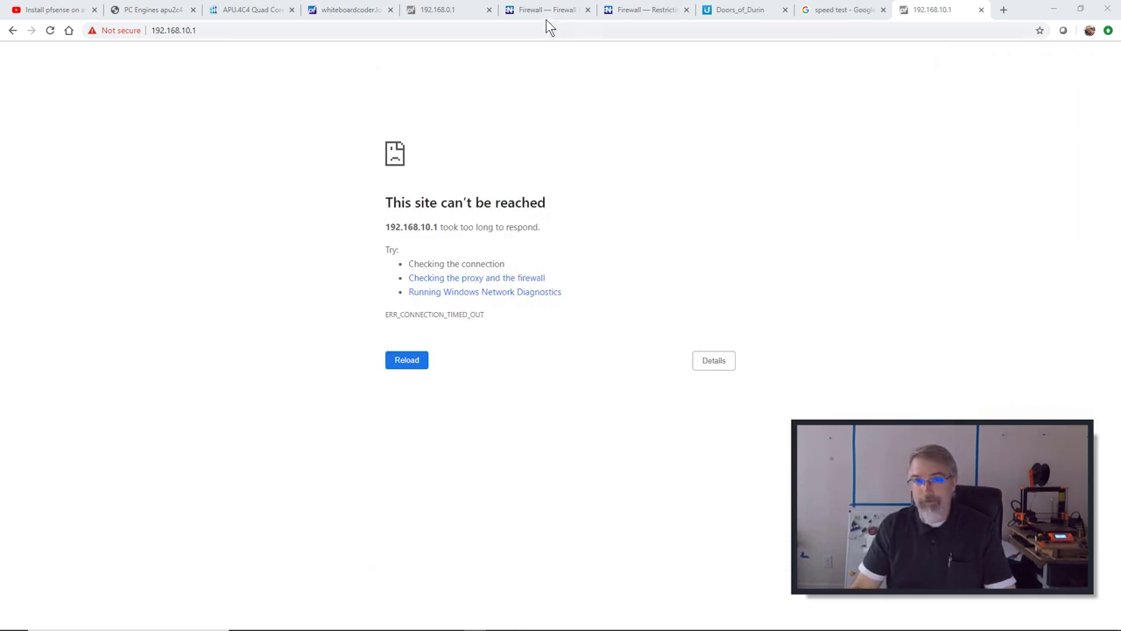
# Retest webGUI access by reloading the rule edit page on 192.168.0.1 and the 192.168.10.1 page, and view the 192.168.0.1 dashboard.
pyautogui.click(454, 13)
pyautogui.click(50, 31)
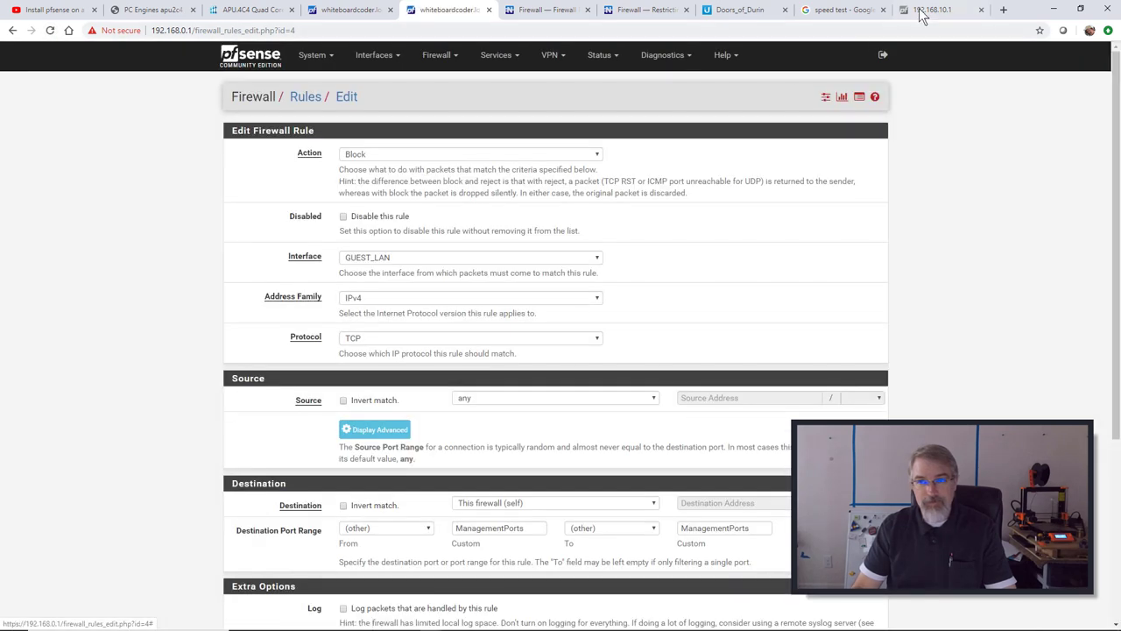
pyautogui.click(931, 10)
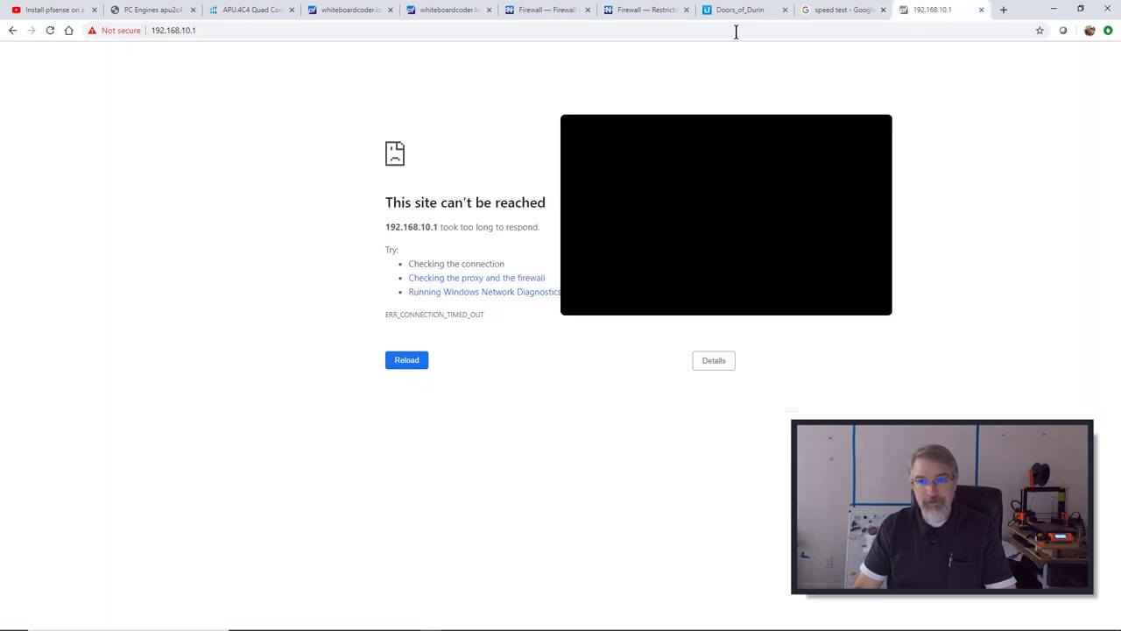
pyautogui.click(50, 30)
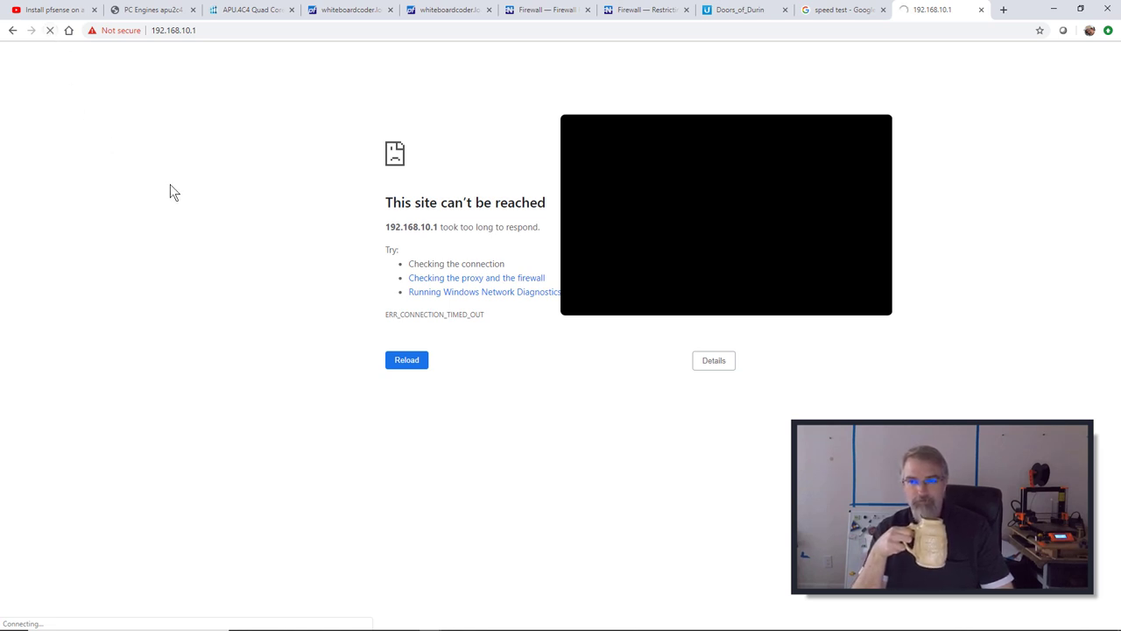
pyautogui.click(355, 13)
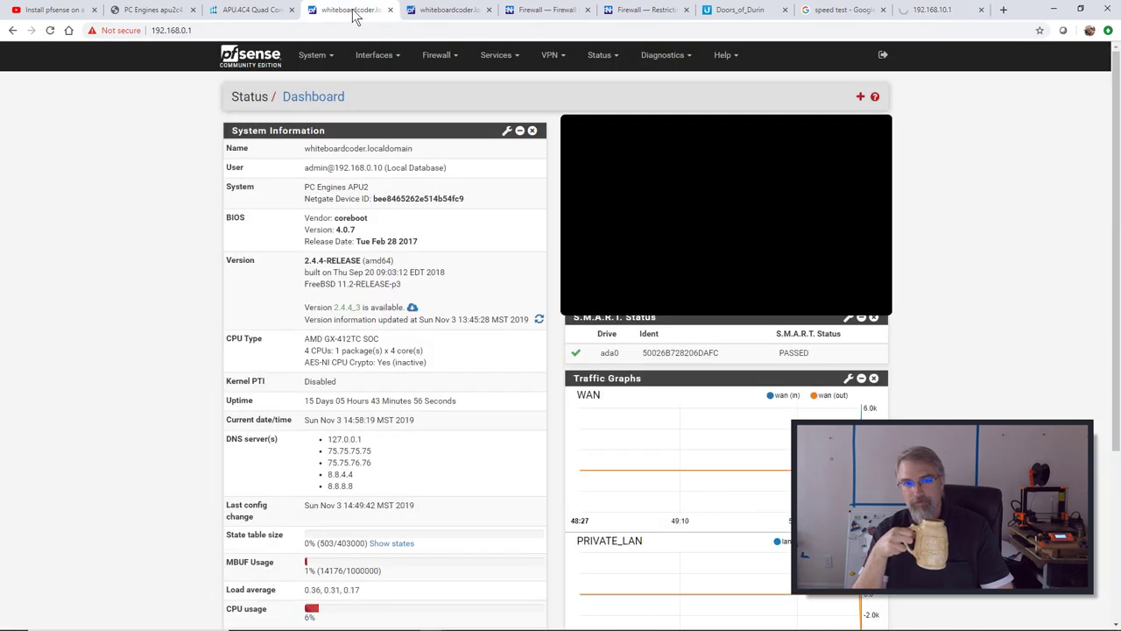